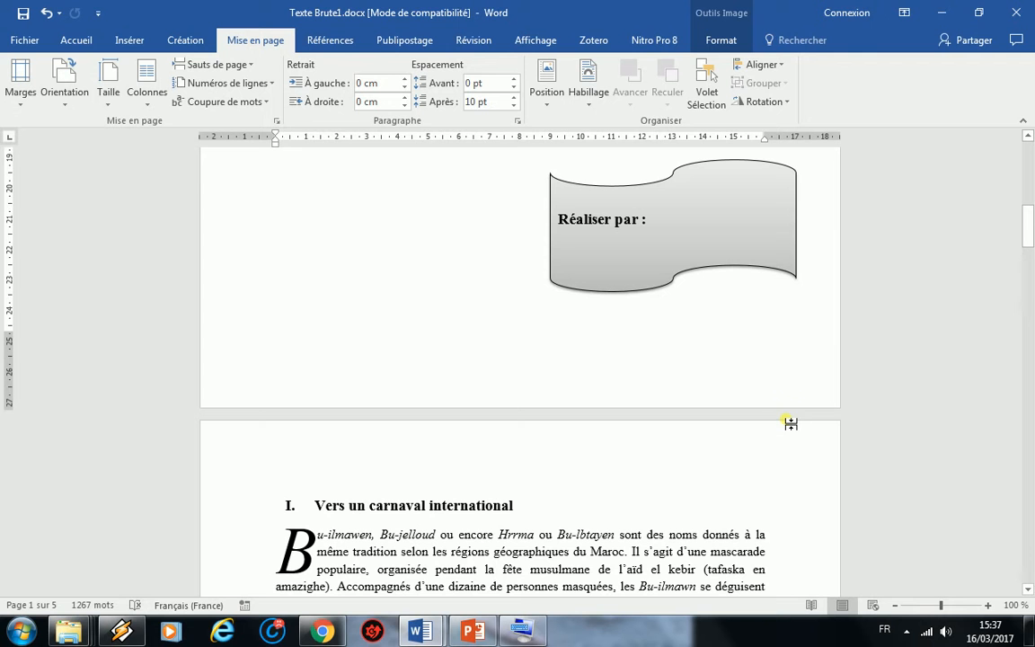
Try to insert a blank page after the cover page, with the cursor on the empty line below the picture.
{"action": "left_click", "coordinate": [282, 331]}
{"action": "scroll", "coordinate": [314, 377], "scroll_direction": "down", "scroll_amount": 4}
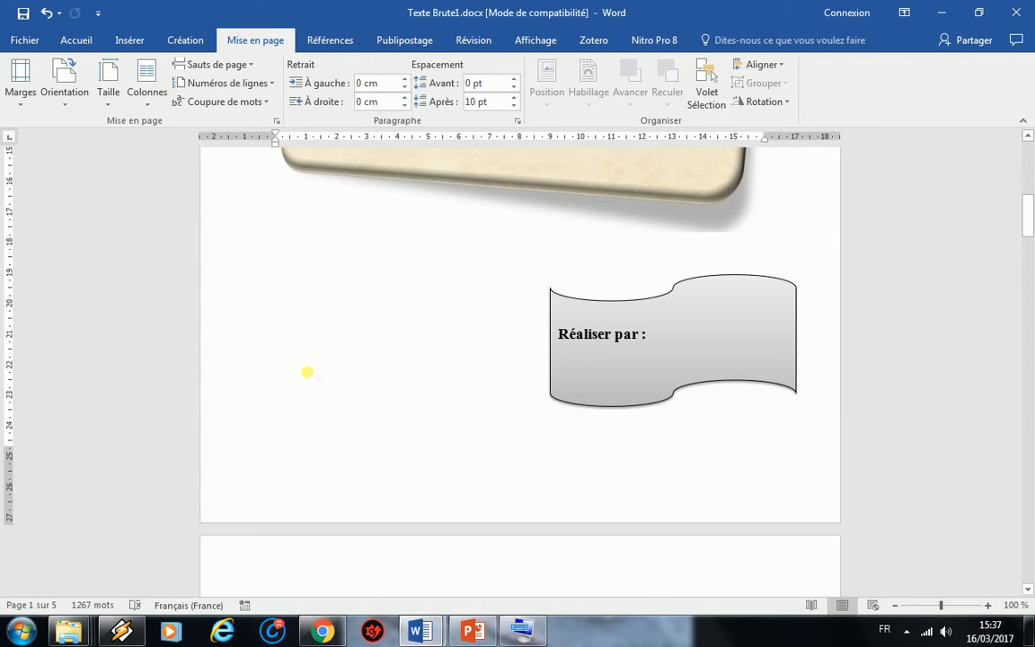
{"action": "scroll", "coordinate": [307, 372], "scroll_direction": "down", "scroll_amount": 5}
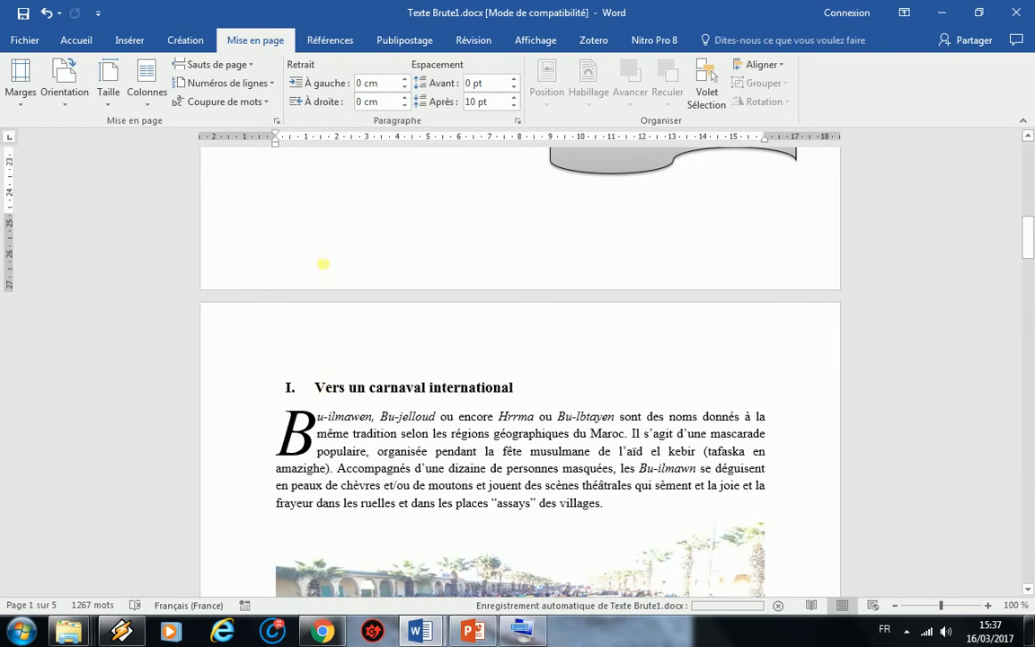
{"action": "scroll", "coordinate": [308, 212], "scroll_direction": "up", "scroll_amount": 3}
{"action": "scroll", "coordinate": [342, 274], "scroll_direction": "up", "scroll_amount": 2}
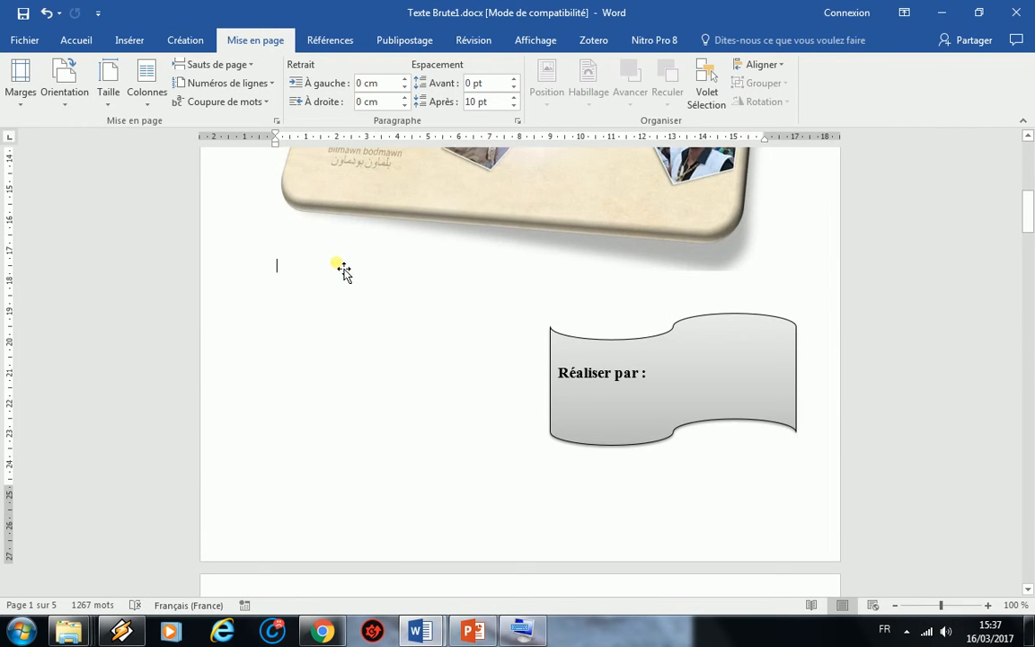
{"action": "scroll", "coordinate": [341, 274], "scroll_direction": "down", "scroll_amount": 5}
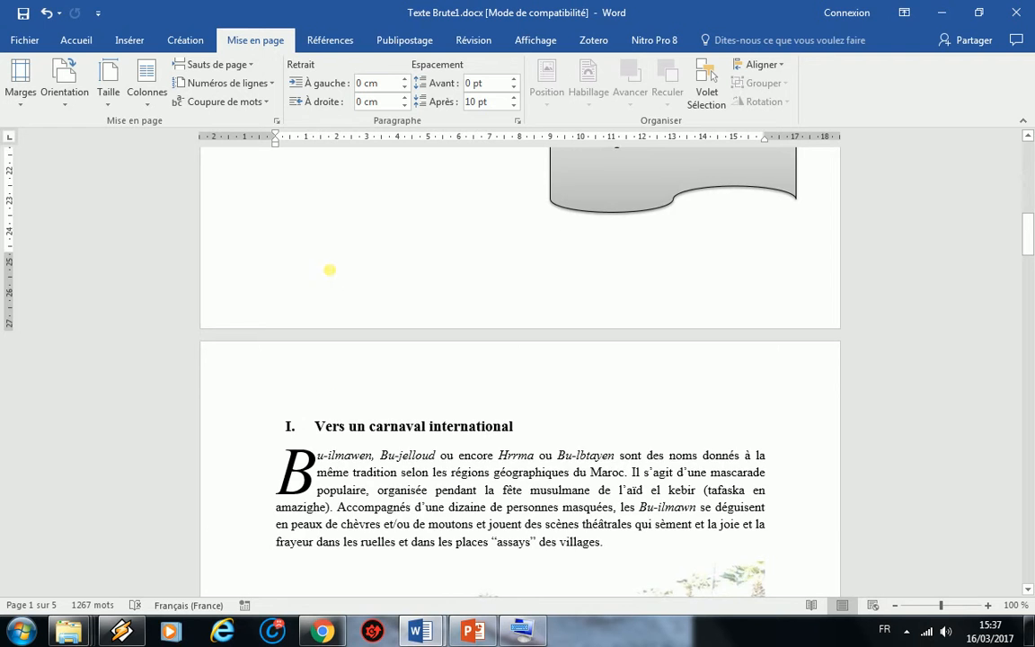
{"action": "scroll", "coordinate": [321, 266], "scroll_direction": "up", "scroll_amount": 4}
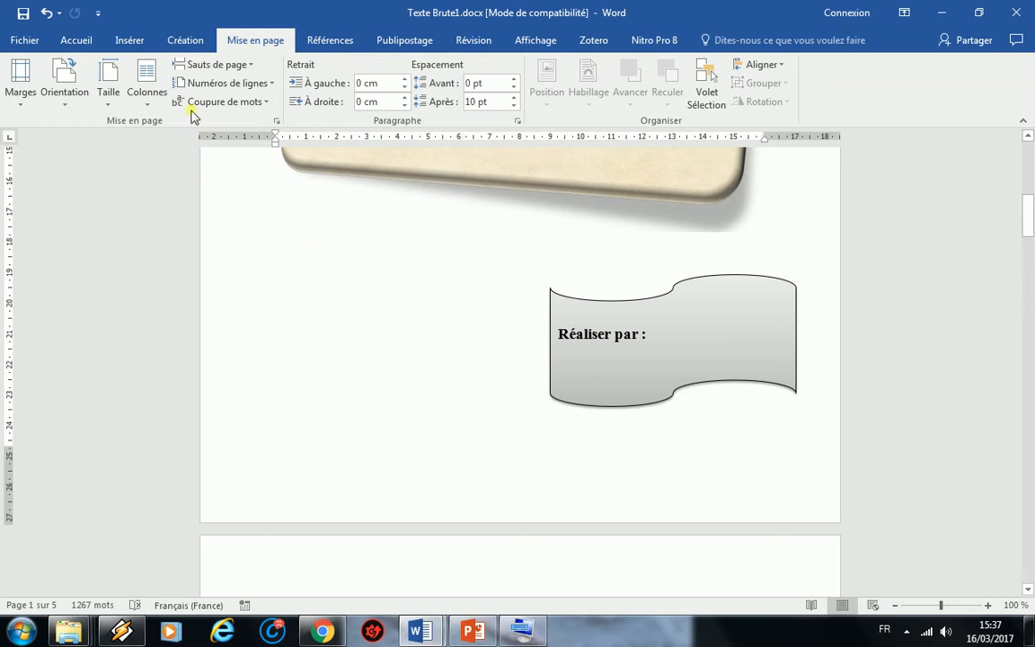
{"action": "left_click", "coordinate": [135, 42]}
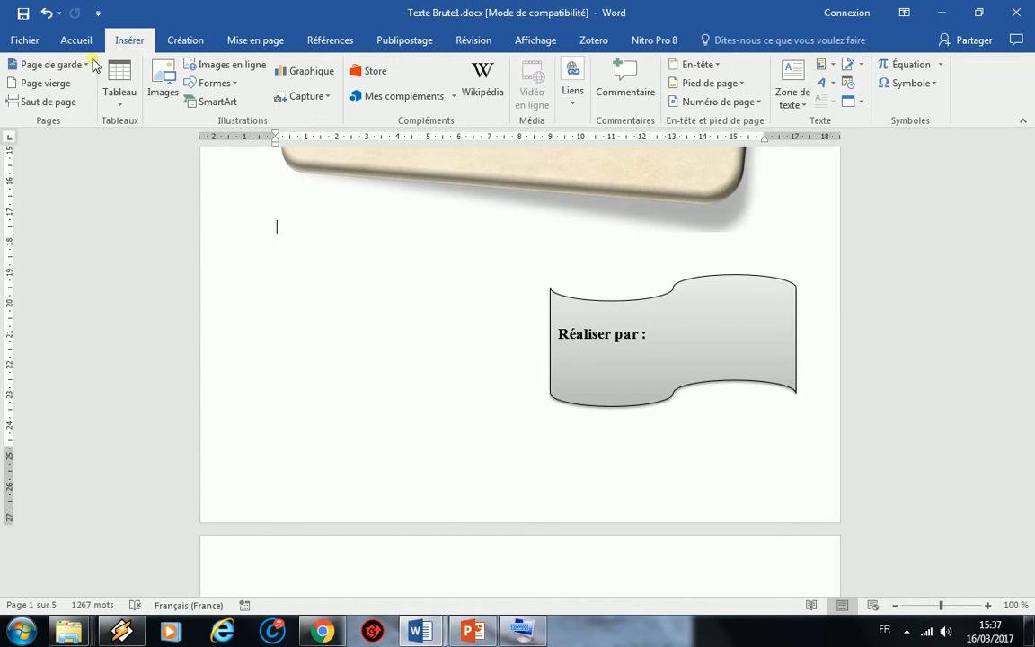
{"action": "left_click", "coordinate": [47, 83]}
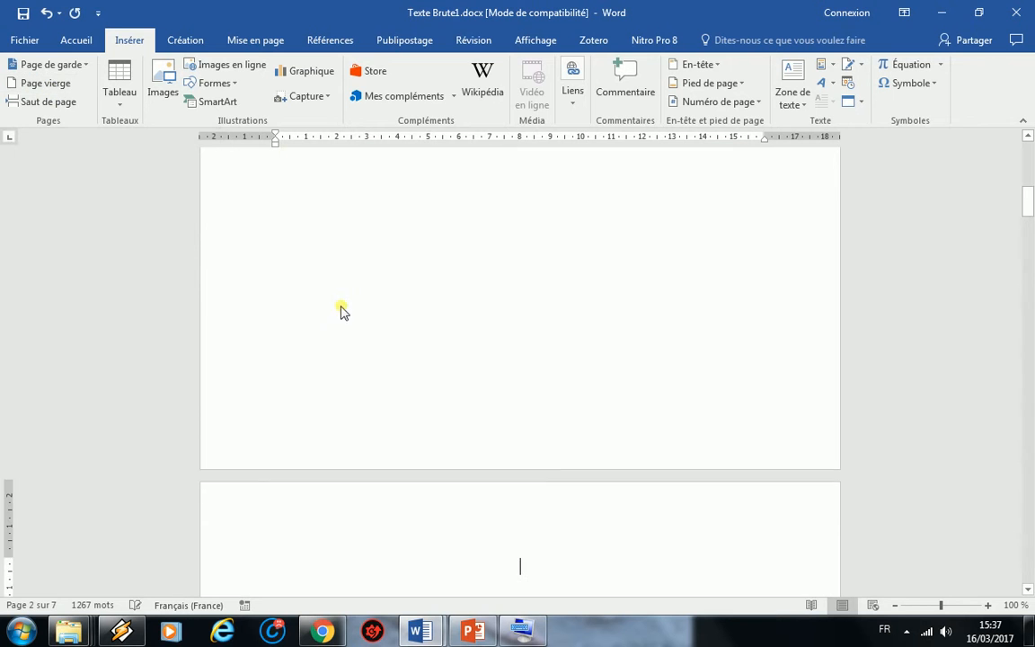
Examine the inserted blank pages and where the cover picture and the "Réaliser par :" shape ended up.
{"action": "scroll", "coordinate": [334, 307], "scroll_direction": "down", "scroll_amount": 3}
{"action": "scroll", "coordinate": [334, 307], "scroll_direction": "down", "scroll_amount": 9}
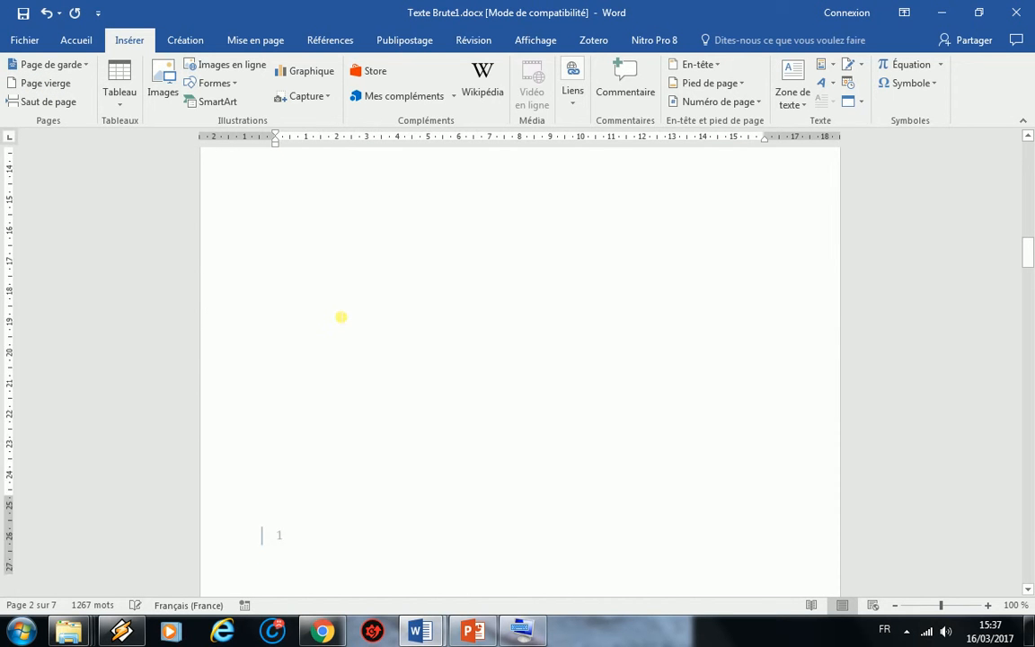
{"action": "scroll", "coordinate": [335, 317], "scroll_direction": "up", "scroll_amount": 1}
{"action": "scroll", "coordinate": [342, 317], "scroll_direction": "up", "scroll_amount": 9}
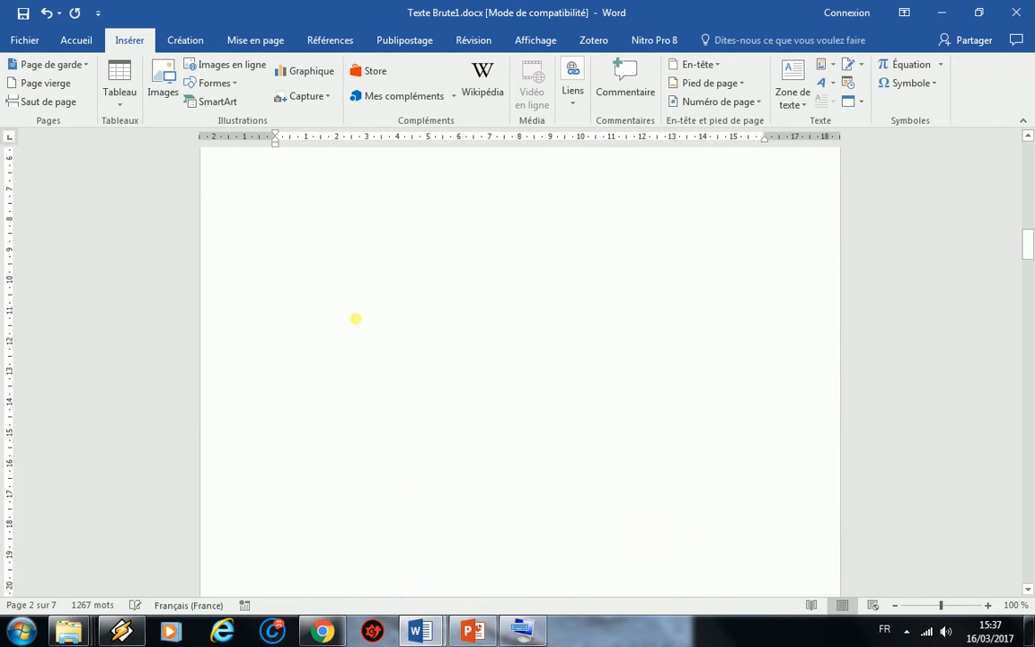
{"action": "scroll", "coordinate": [350, 312], "scroll_direction": "up", "scroll_amount": 9}
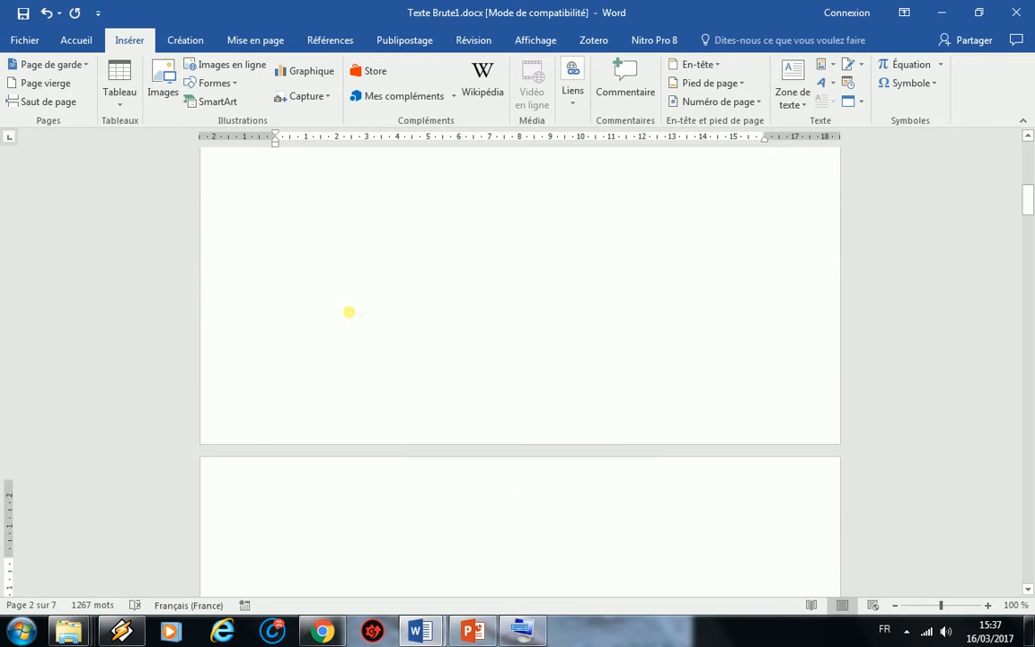
{"action": "scroll", "coordinate": [370, 319], "scroll_direction": "down", "scroll_amount": 7}
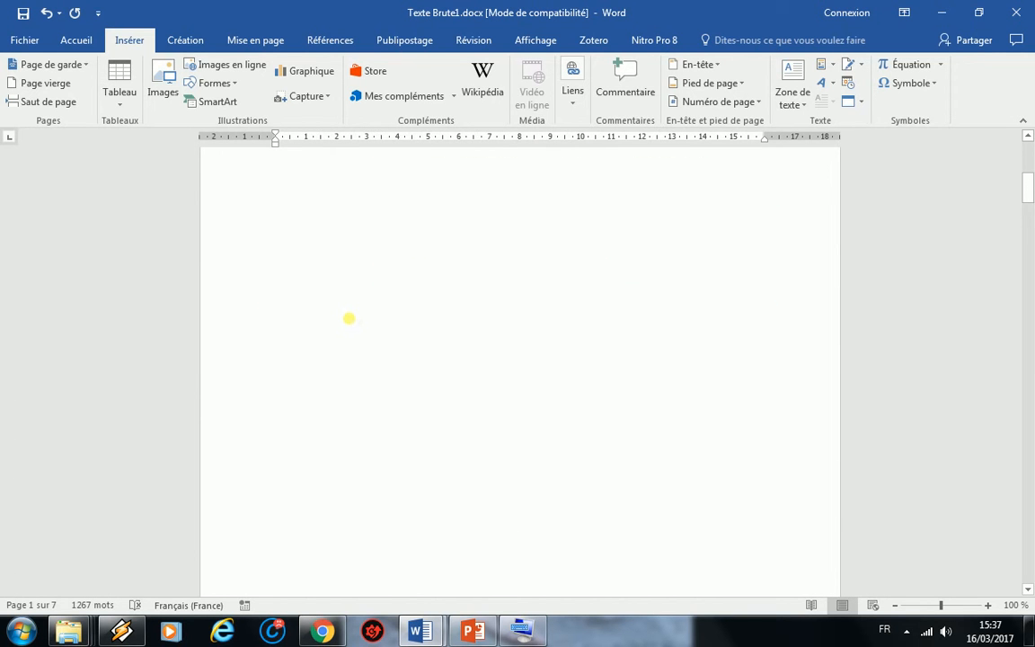
{"action": "left_click", "coordinate": [490, 371]}
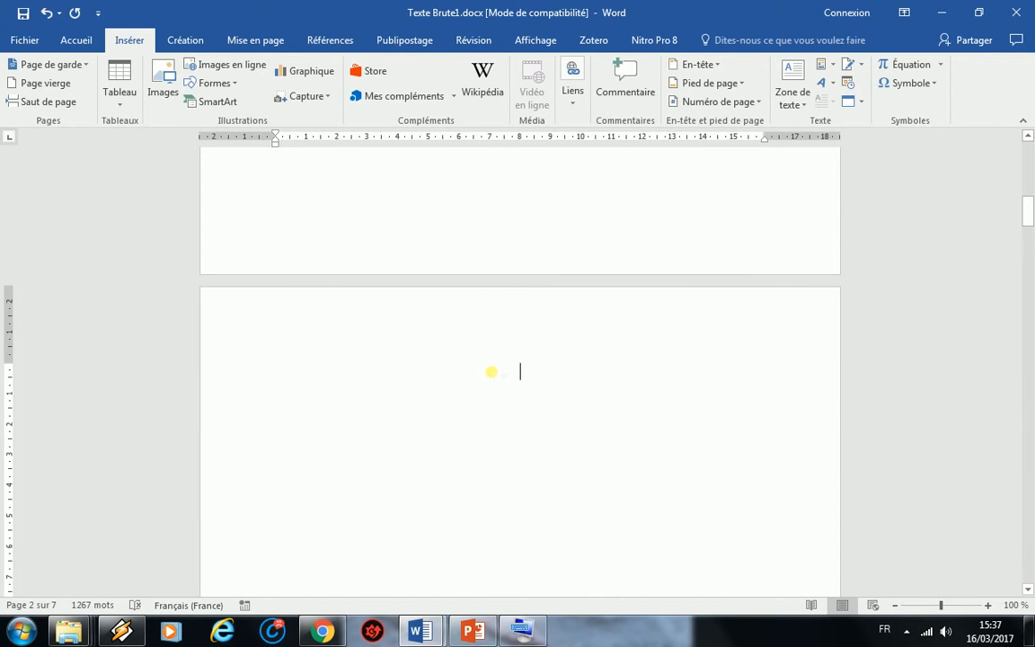
{"action": "scroll", "coordinate": [516, 389], "scroll_direction": "down", "scroll_amount": 15}
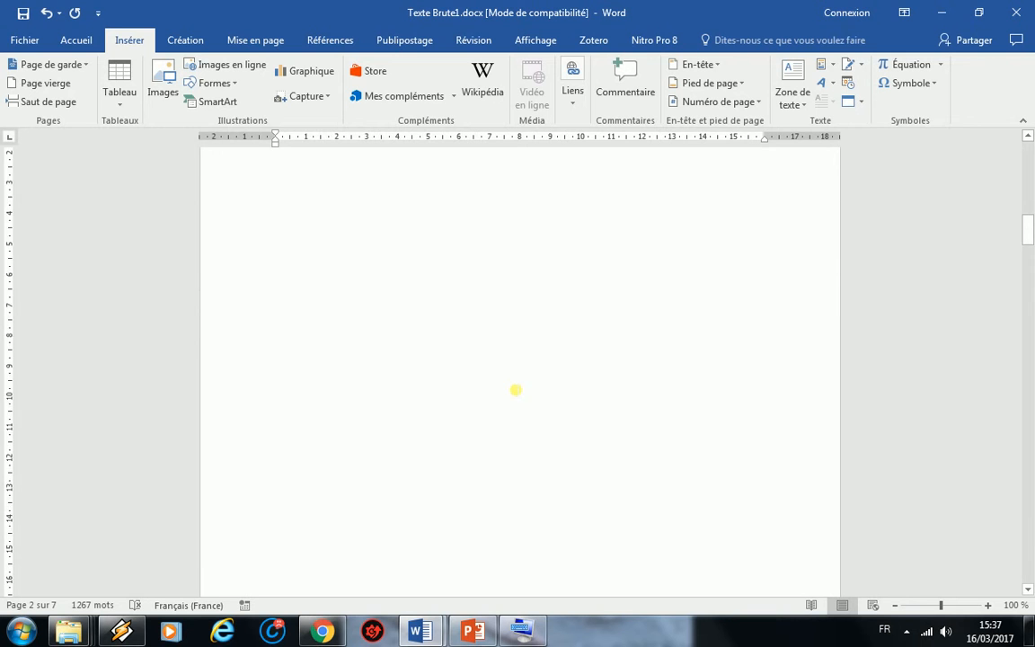
{"action": "scroll", "coordinate": [509, 388], "scroll_direction": "down", "scroll_amount": 6}
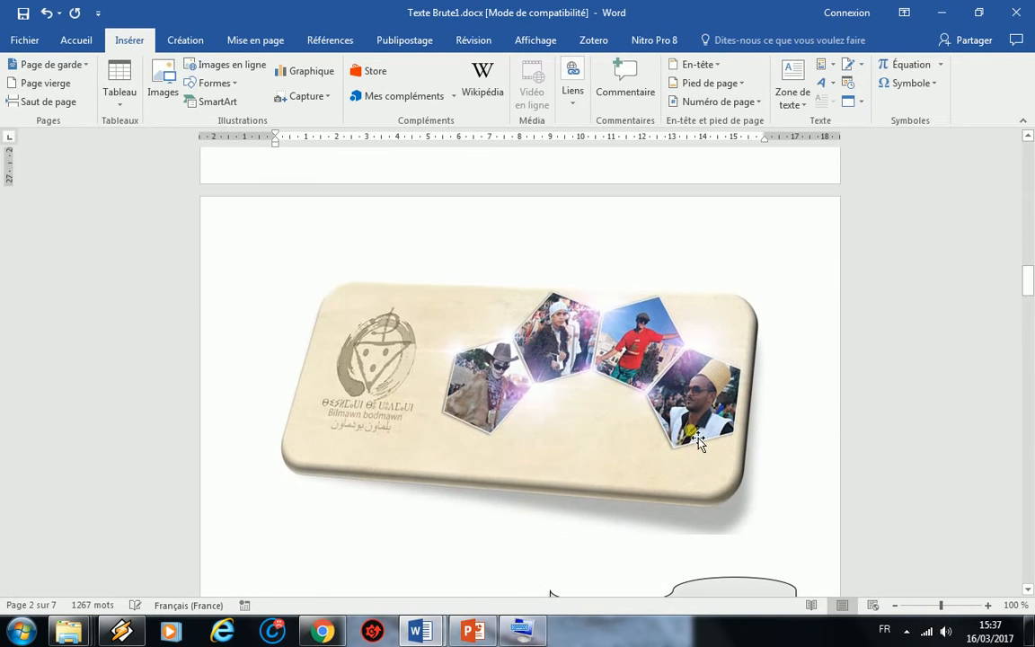
{"action": "scroll", "coordinate": [674, 432], "scroll_direction": "down", "scroll_amount": 3}
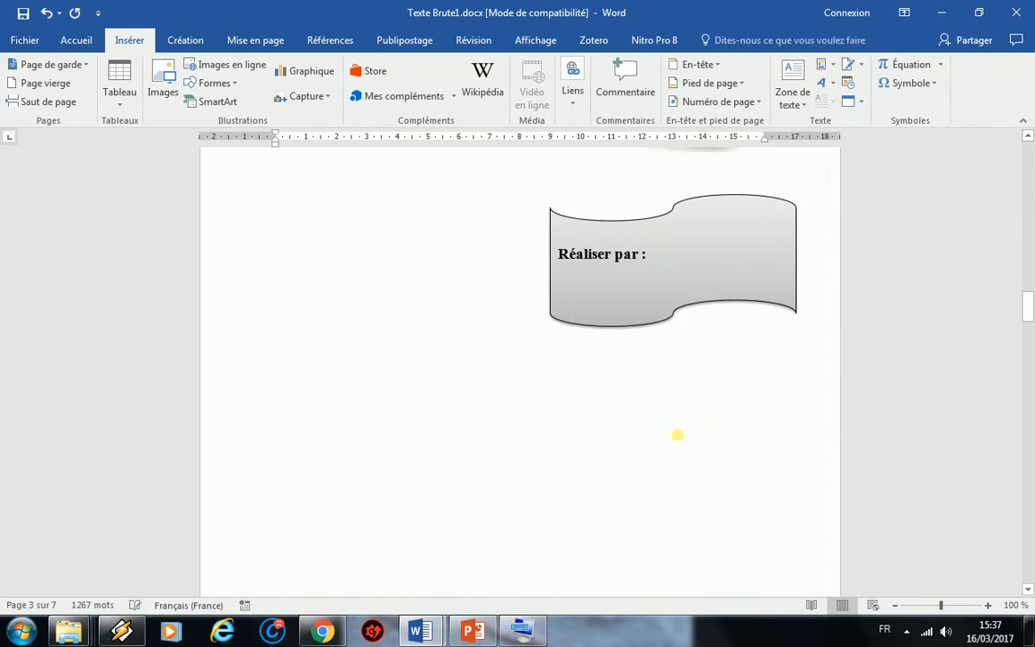
Undo the blank page insertion on the cover page.
{"action": "left_click_drag", "start_coordinate": [1031, 319], "coordinate": [1032, 312]}
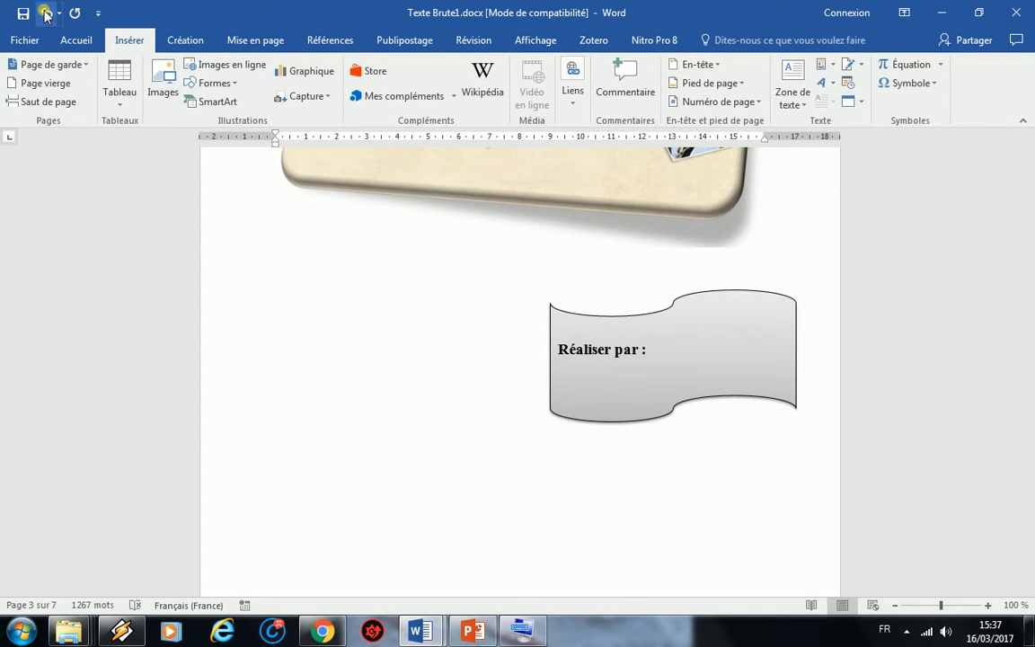
{"action": "left_click", "coordinate": [46, 13]}
{"action": "left_click", "coordinate": [46, 13]}
{"action": "scroll", "coordinate": [565, 386], "scroll_direction": "down", "scroll_amount": 4}
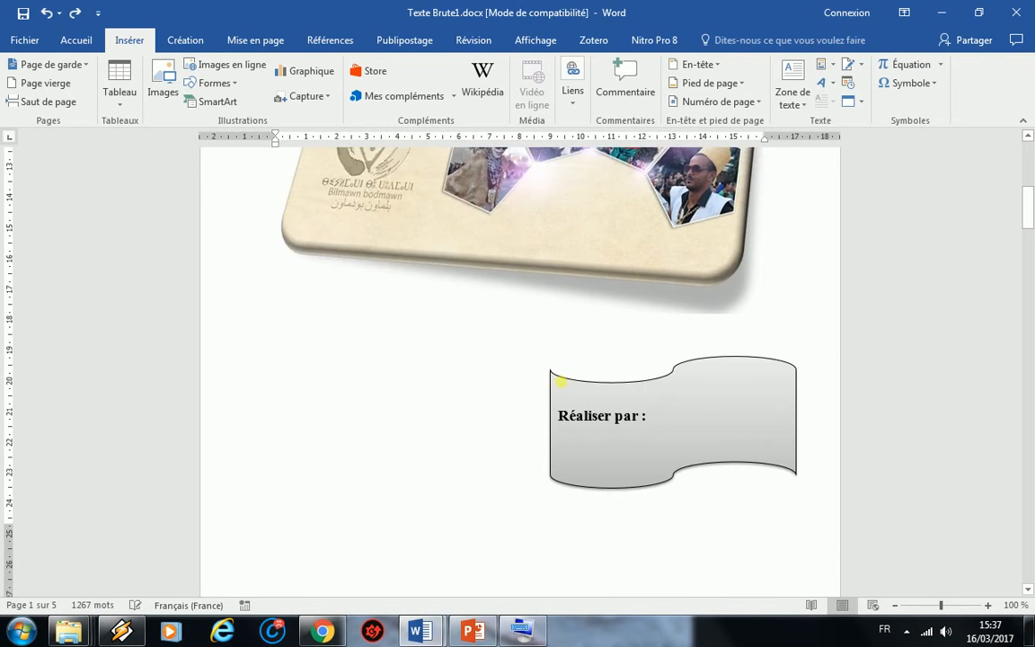
Insert a blank page before the heading "Vers un carnaval international" and remove the list number from the new page.
{"action": "left_click", "coordinate": [335, 370]}
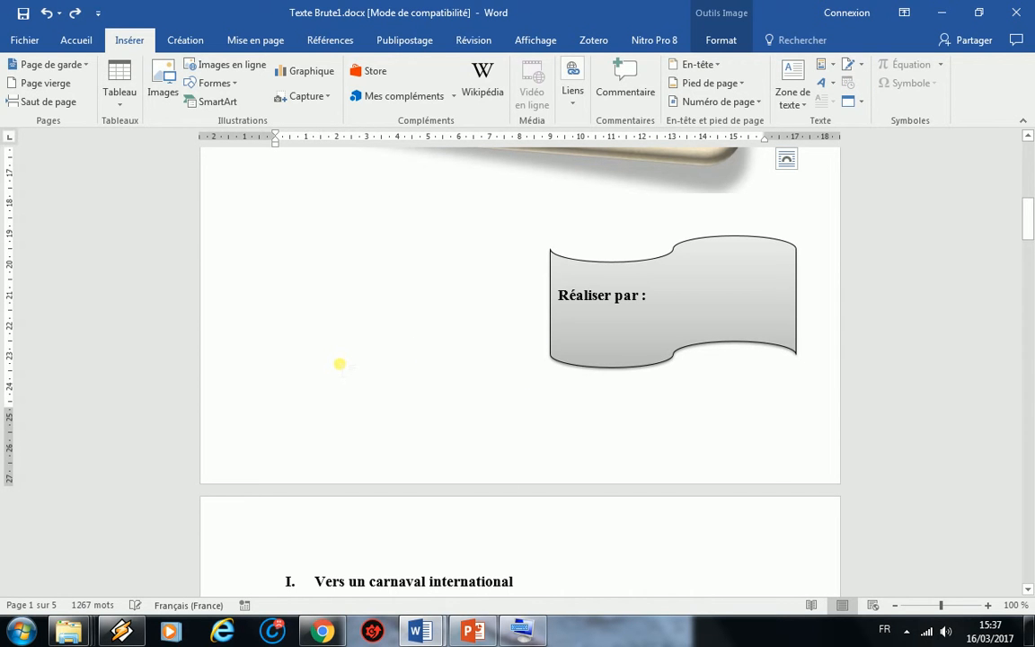
{"action": "scroll", "coordinate": [323, 351], "scroll_direction": "up", "scroll_amount": 4}
{"action": "scroll", "coordinate": [432, 474], "scroll_direction": "down", "scroll_amount": 2}
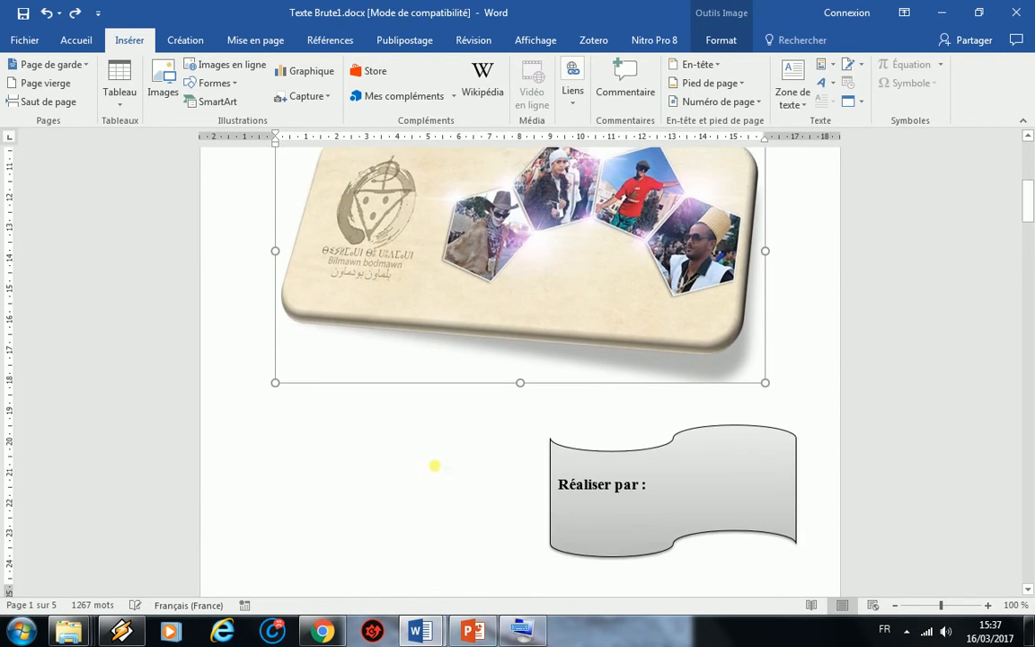
{"action": "scroll", "coordinate": [389, 419], "scroll_direction": "down", "scroll_amount": 5}
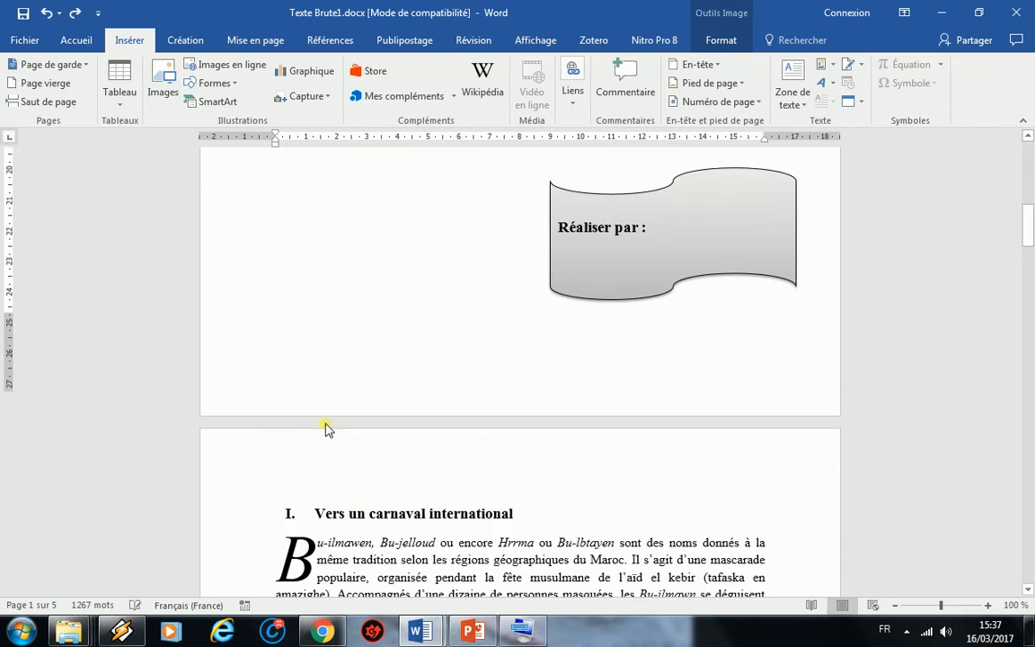
{"action": "left_click", "coordinate": [322, 490]}
{"action": "left_click", "coordinate": [39, 83]}
{"action": "scroll", "coordinate": [497, 434], "scroll_direction": "up", "scroll_amount": 1}
{"action": "scroll", "coordinate": [497, 434], "scroll_direction": "down", "scroll_amount": 2}
{"action": "scroll", "coordinate": [497, 434], "scroll_direction": "up", "scroll_amount": 4}
{"action": "scroll", "coordinate": [497, 434], "scroll_direction": "up", "scroll_amount": 6}
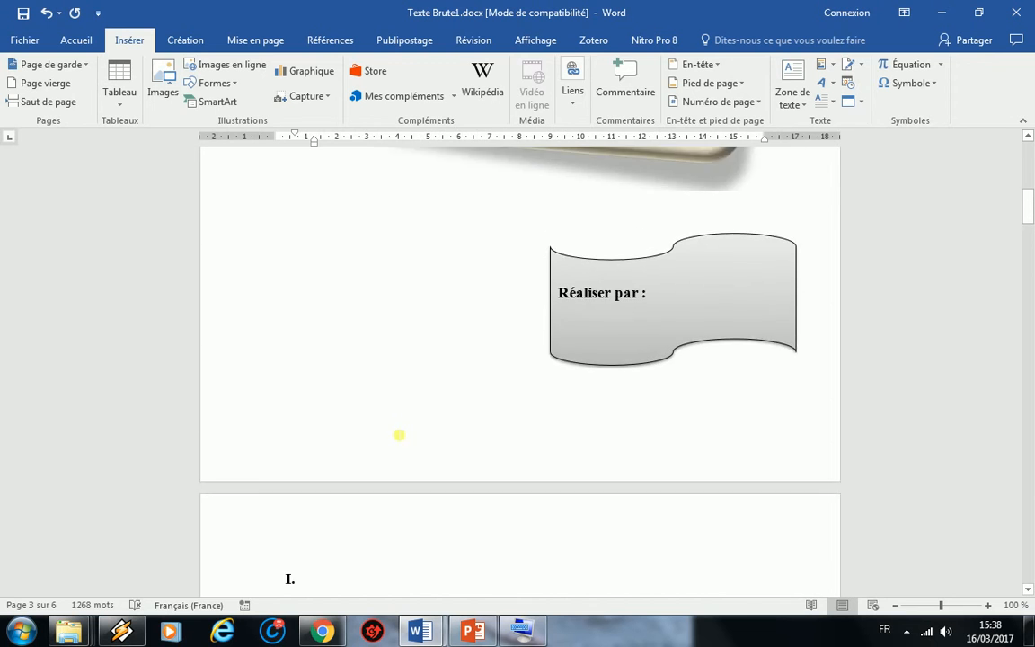
{"action": "scroll", "coordinate": [398, 434], "scroll_direction": "down", "scroll_amount": 3}
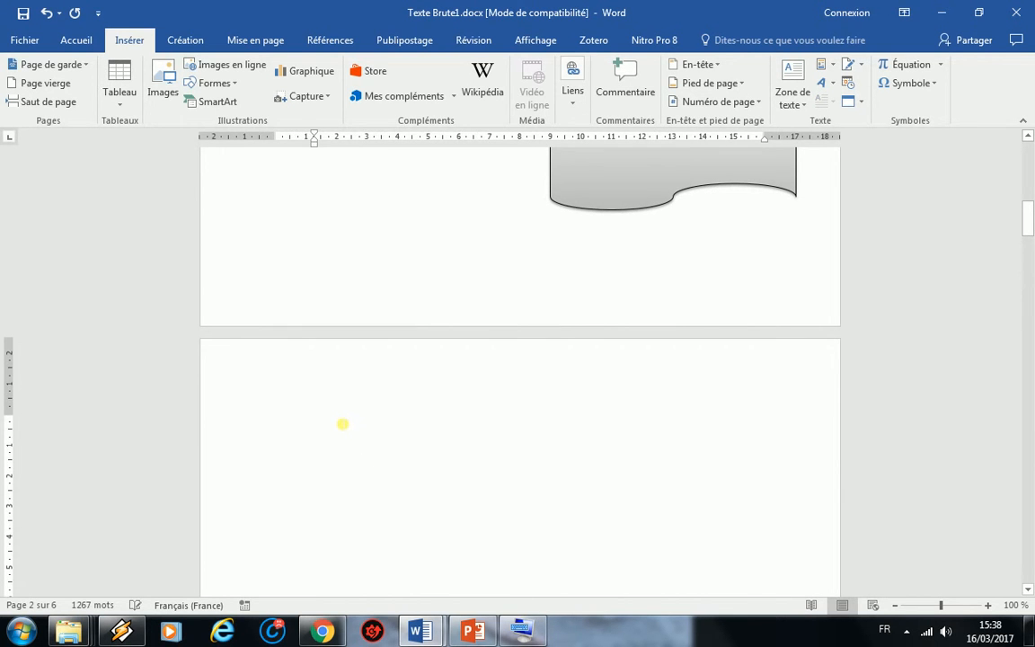
Insert a page break on the new blank page to add another empty page after it.
{"action": "scroll", "coordinate": [343, 423], "scroll_direction": "down", "scroll_amount": 5}
{"action": "scroll", "coordinate": [344, 432], "scroll_direction": "up", "scroll_amount": 5}
{"action": "key", "text": "ctrl+Return"}
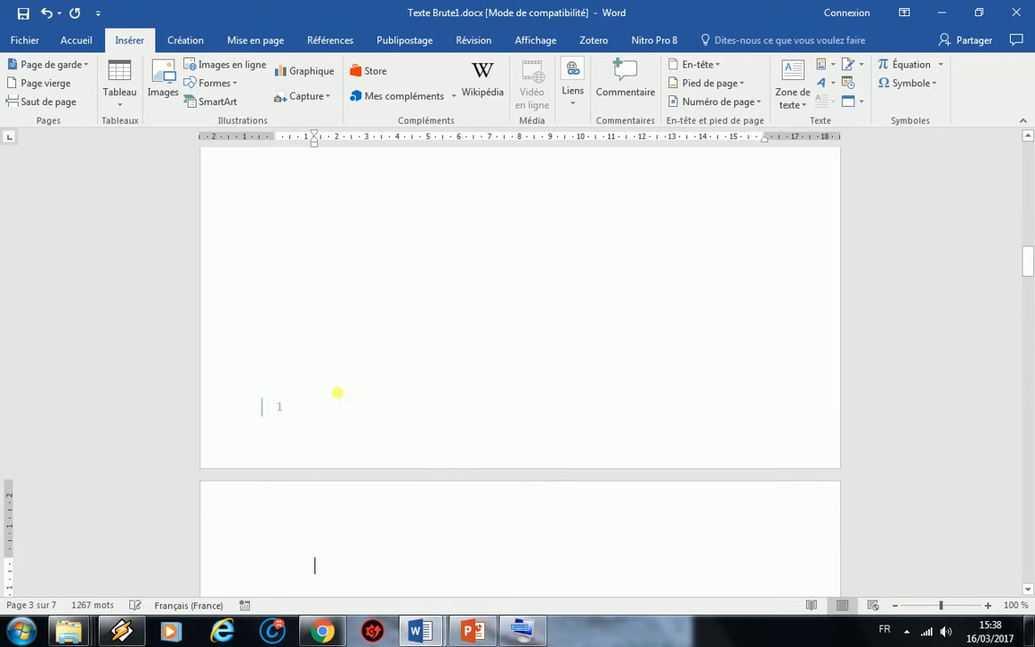
{"action": "scroll", "coordinate": [383, 402], "scroll_direction": "down", "scroll_amount": 15}
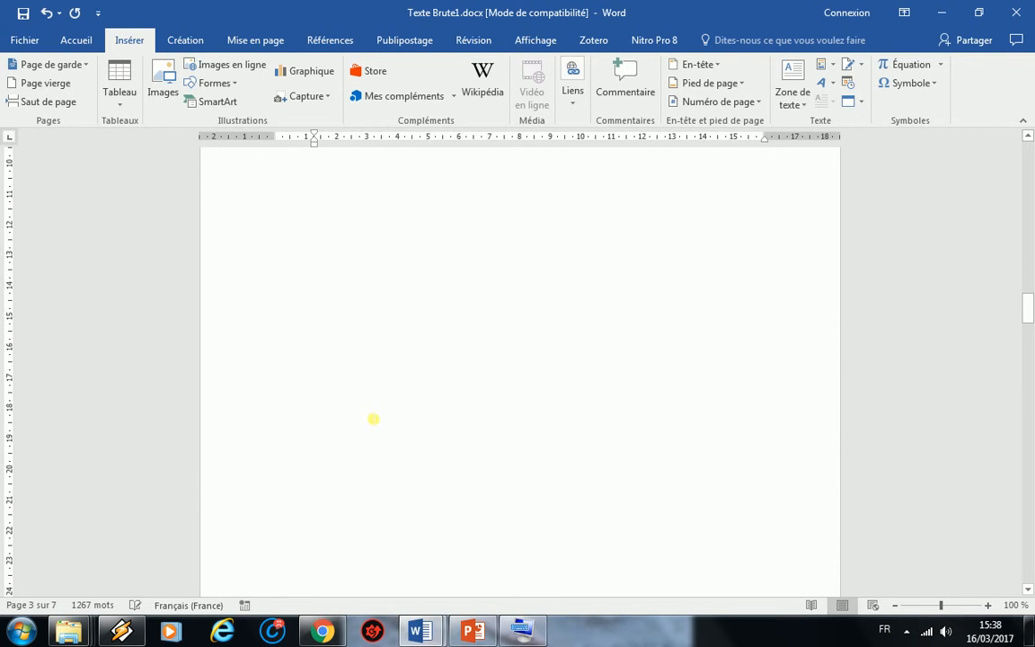
{"action": "scroll", "coordinate": [374, 418], "scroll_direction": "down", "scroll_amount": 4}
{"action": "scroll", "coordinate": [372, 420], "scroll_direction": "up", "scroll_amount": 9}
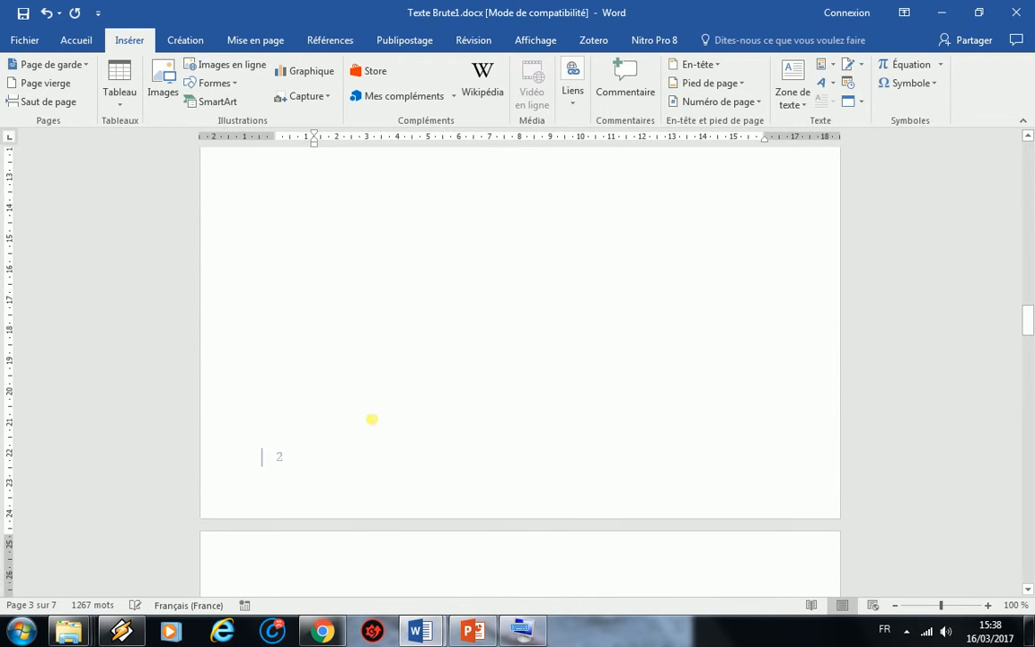
{"action": "scroll", "coordinate": [372, 418], "scroll_direction": "down", "scroll_amount": 2}
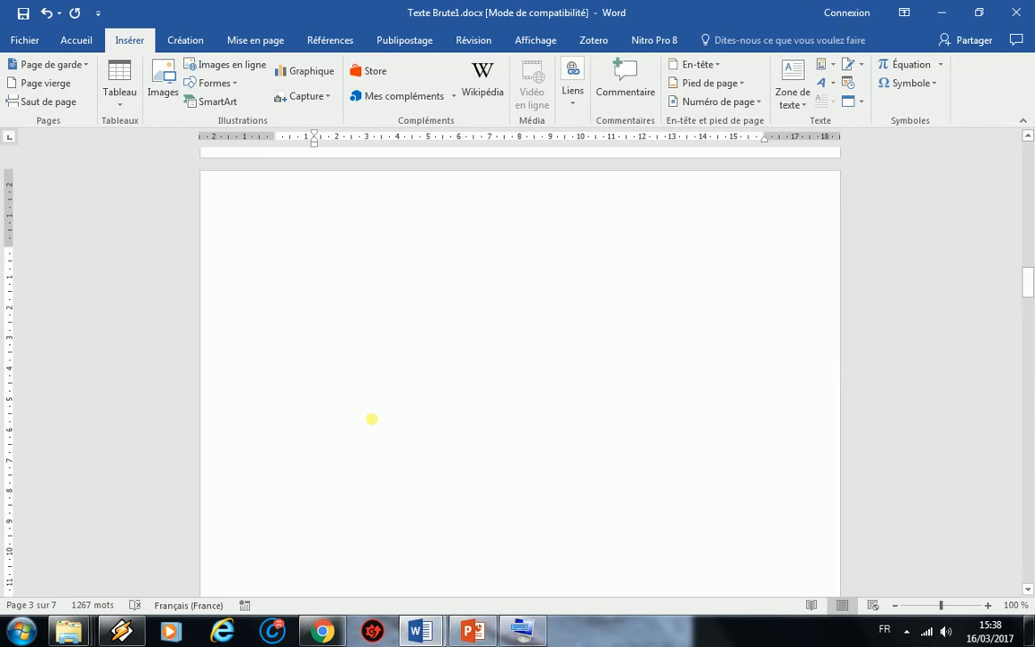
Delete the added page break and indent the first line of the blank page after the cover with four tabs.
{"action": "key", "text": "BackSpace"}
{"action": "key", "text": "Tab"}
{"action": "key", "text": "Tab"}
{"action": "key", "text": "Tab"}
{"action": "key", "text": "Tab"}
{"action": "scroll", "coordinate": [355, 396], "scroll_direction": "up", "scroll_amount": 3}
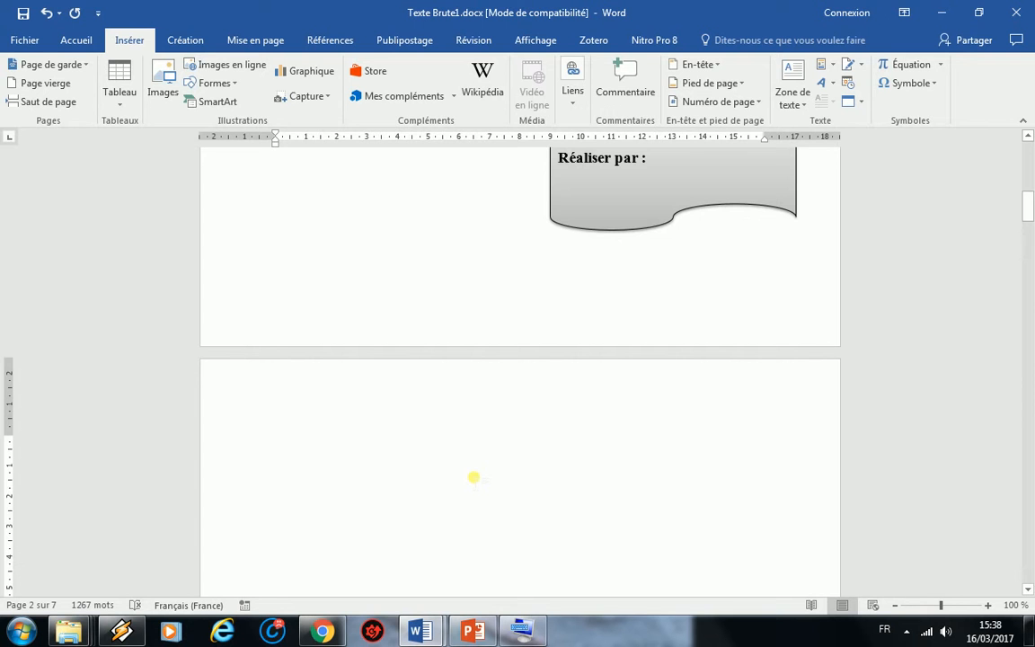
Add page breaks after the indented line on page 2 and review the resulting empty pages.
{"action": "key", "text": "ctrl+Return"}
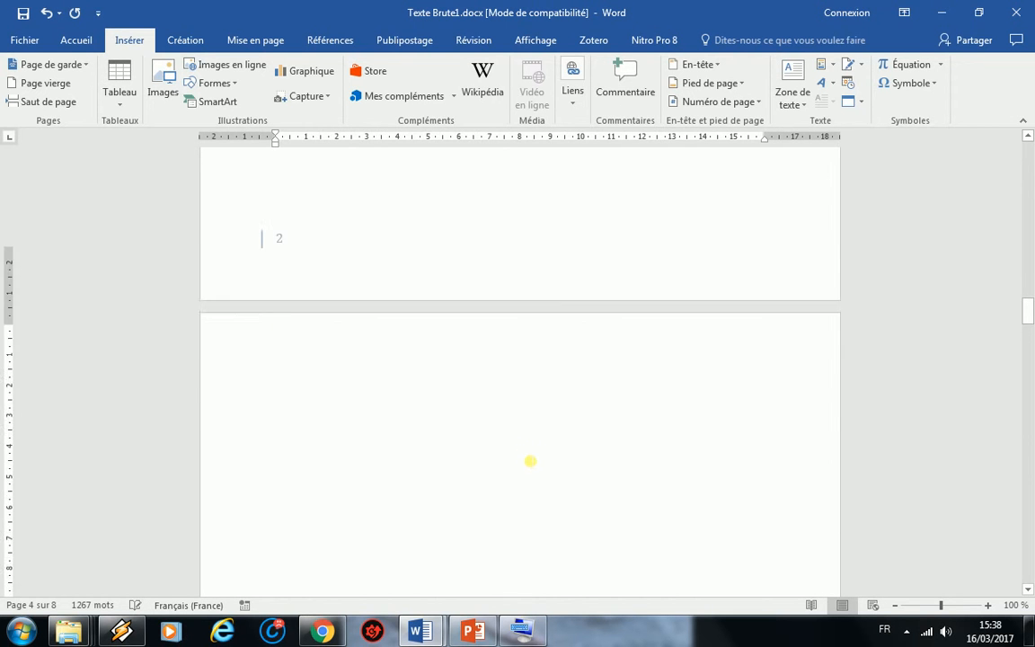
{"action": "scroll", "coordinate": [529, 462], "scroll_direction": "down", "scroll_amount": 13}
{"action": "scroll", "coordinate": [527, 464], "scroll_direction": "up", "scroll_amount": 9}
{"action": "scroll", "coordinate": [360, 341], "scroll_direction": "up", "scroll_amount": 8}
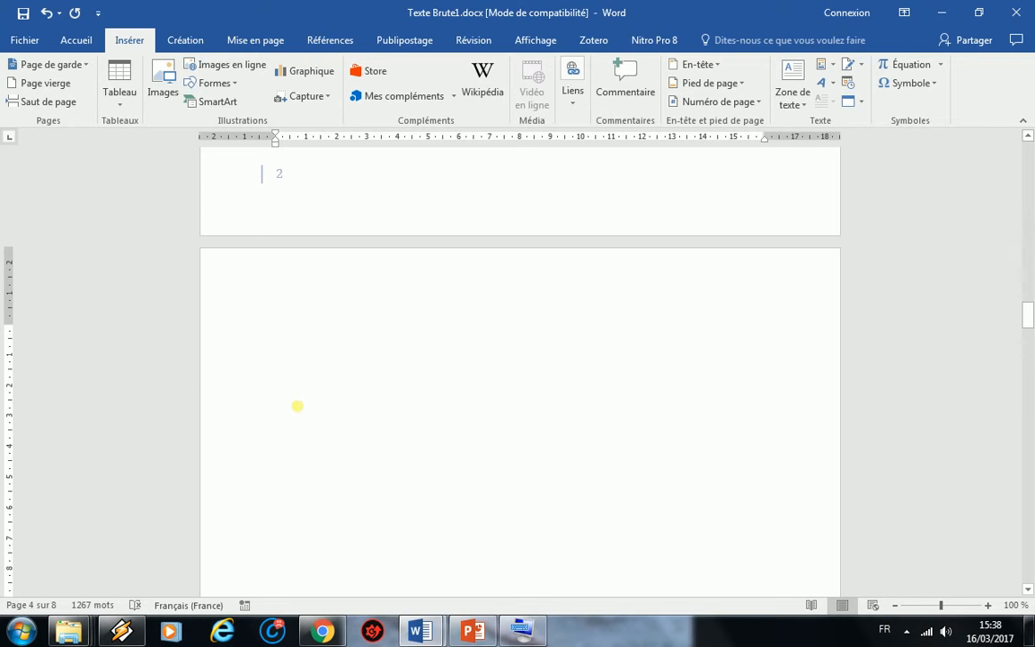
{"action": "scroll", "coordinate": [297, 407], "scroll_direction": "up", "scroll_amount": 10}
{"action": "scroll", "coordinate": [298, 407], "scroll_direction": "down", "scroll_amount": 10}
{"action": "scroll", "coordinate": [304, 407], "scroll_direction": "down", "scroll_amount": 15}
{"action": "scroll", "coordinate": [309, 408], "scroll_direction": "up", "scroll_amount": 10}
Delete the two extra page breaks that follow the indented line on page 2.
{"action": "left_click", "coordinate": [303, 423]}
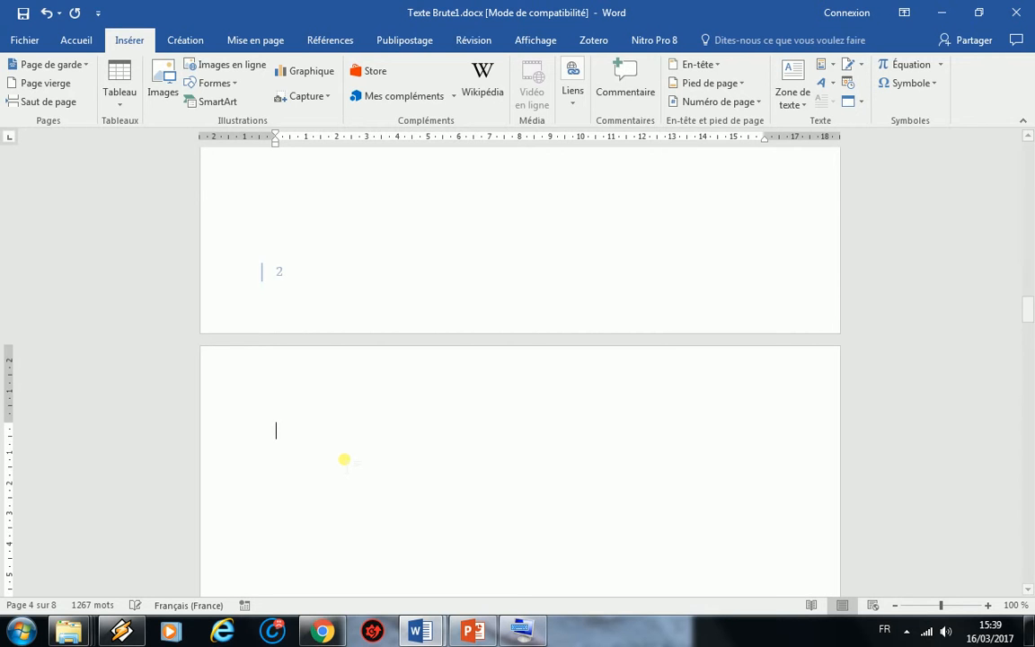
{"action": "key", "text": "BackSpace"}
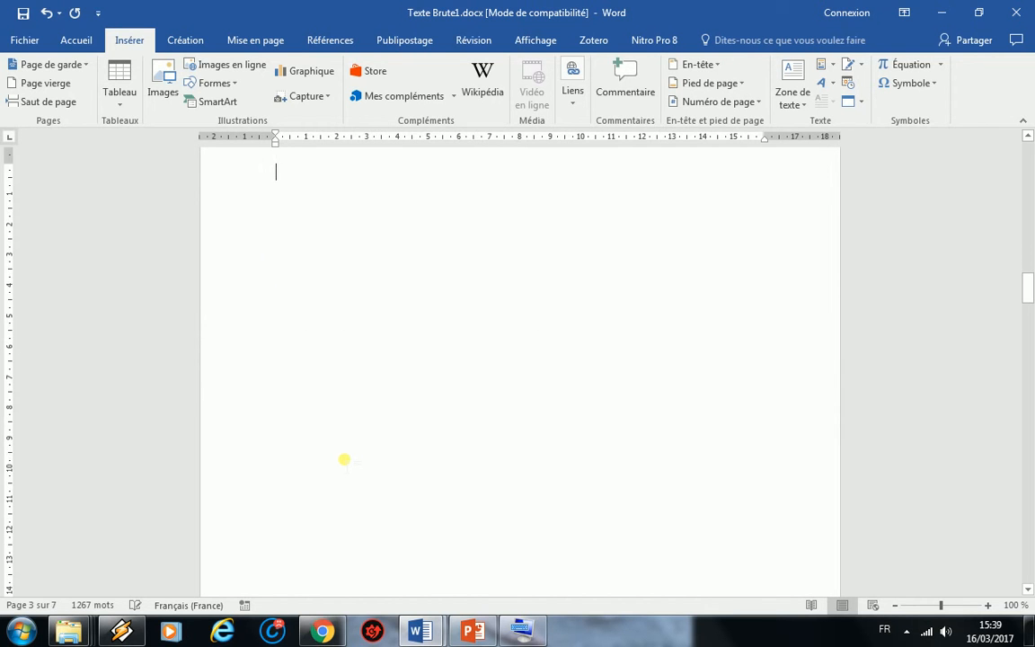
{"action": "scroll", "coordinate": [387, 427], "scroll_direction": "down", "scroll_amount": 8}
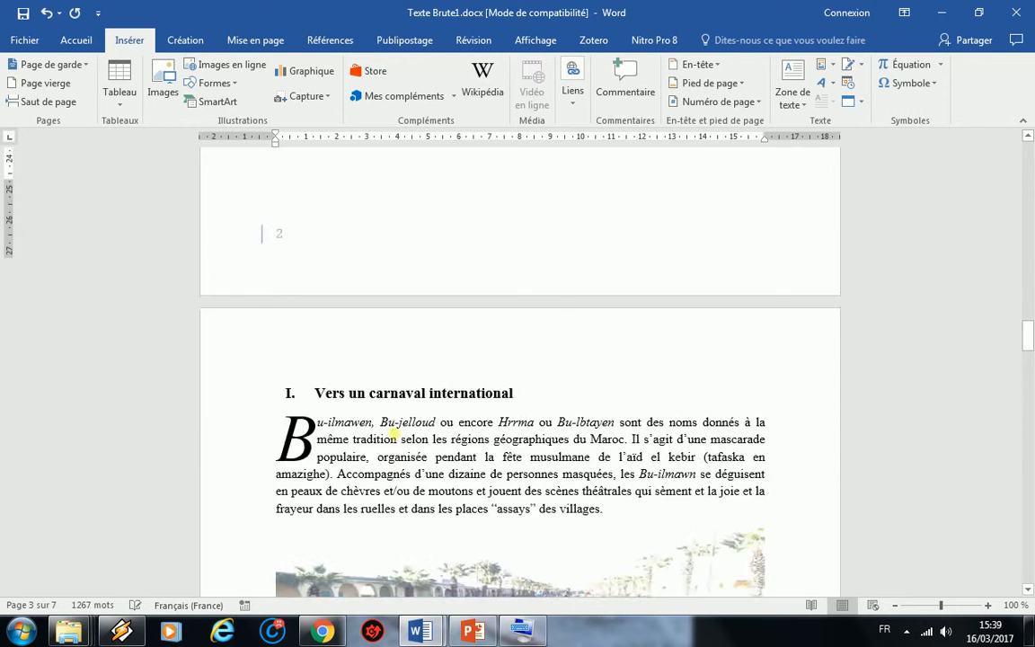
{"action": "scroll", "coordinate": [388, 427], "scroll_direction": "up", "scroll_amount": 9}
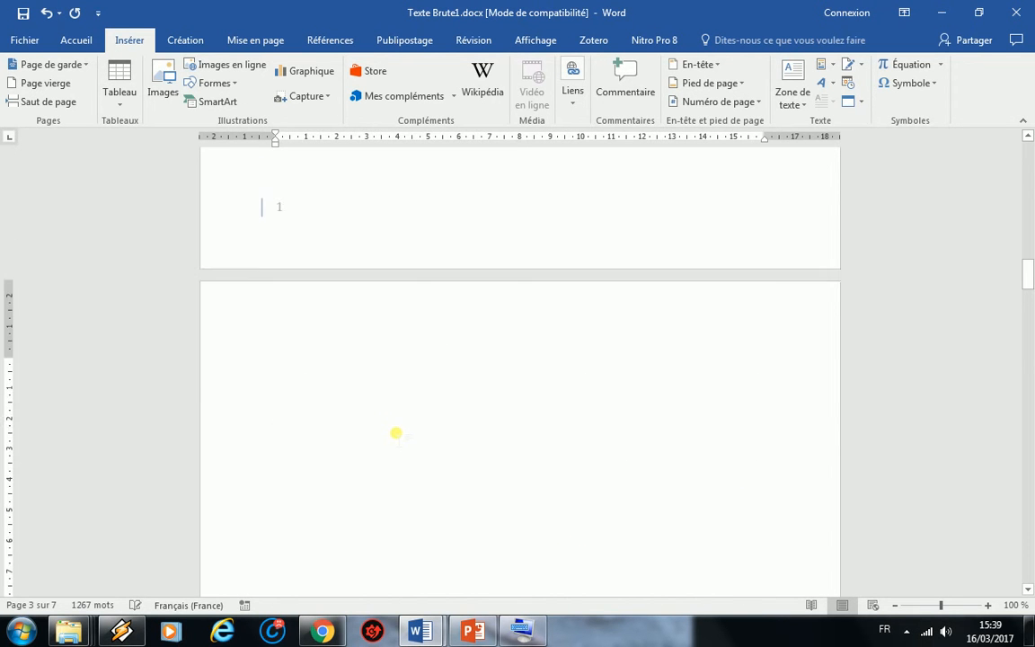
{"action": "scroll", "coordinate": [394, 434], "scroll_direction": "up", "scroll_amount": 1}
{"action": "scroll", "coordinate": [394, 436], "scroll_direction": "down", "scroll_amount": 4}
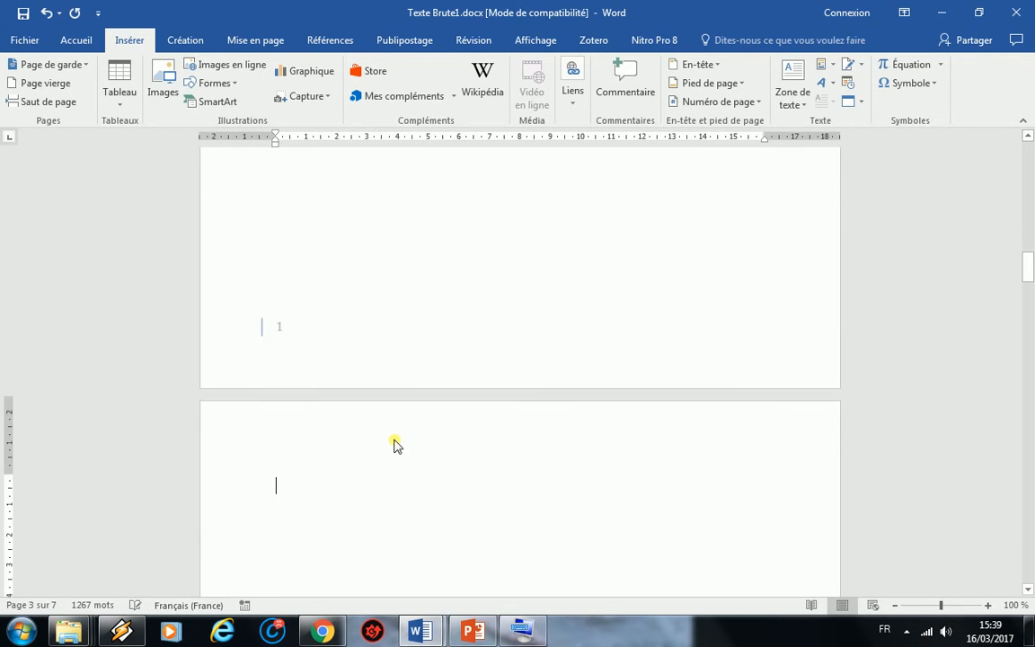
{"action": "key", "text": "BackSpace"}
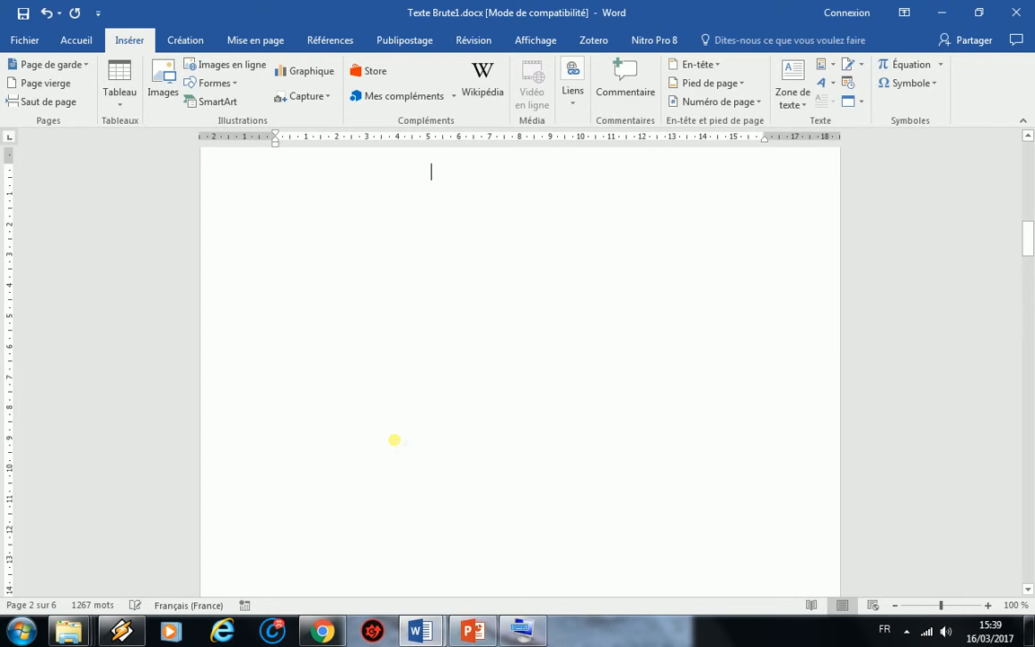
Review the blank page between the cover page and the first chapter.
{"action": "scroll", "coordinate": [334, 427], "scroll_direction": "down", "scroll_amount": 10}
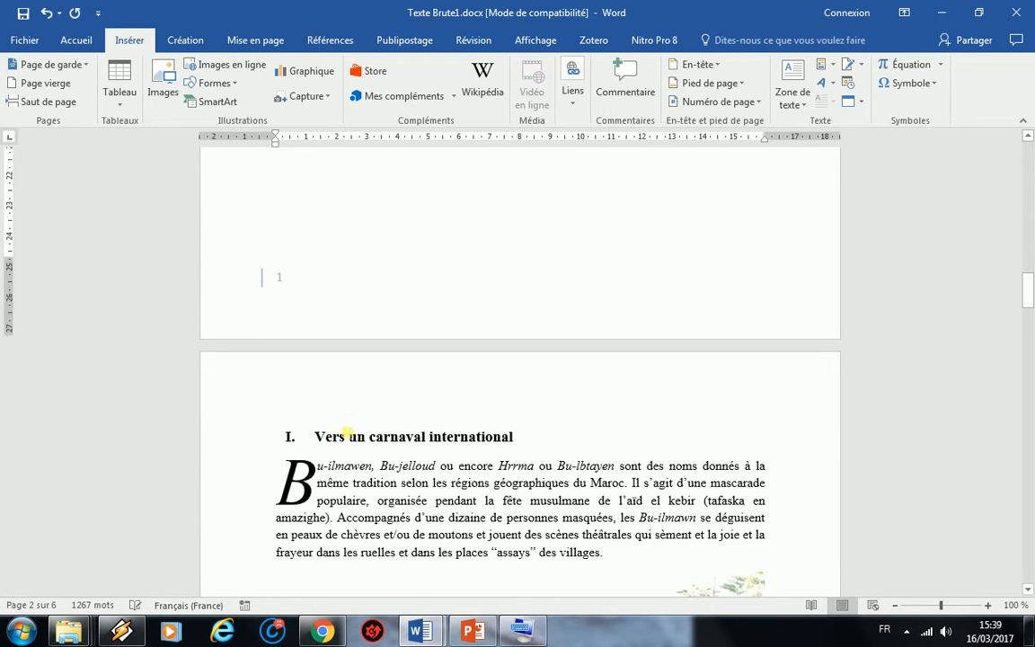
{"action": "scroll", "coordinate": [342, 425], "scroll_direction": "up", "scroll_amount": 20}
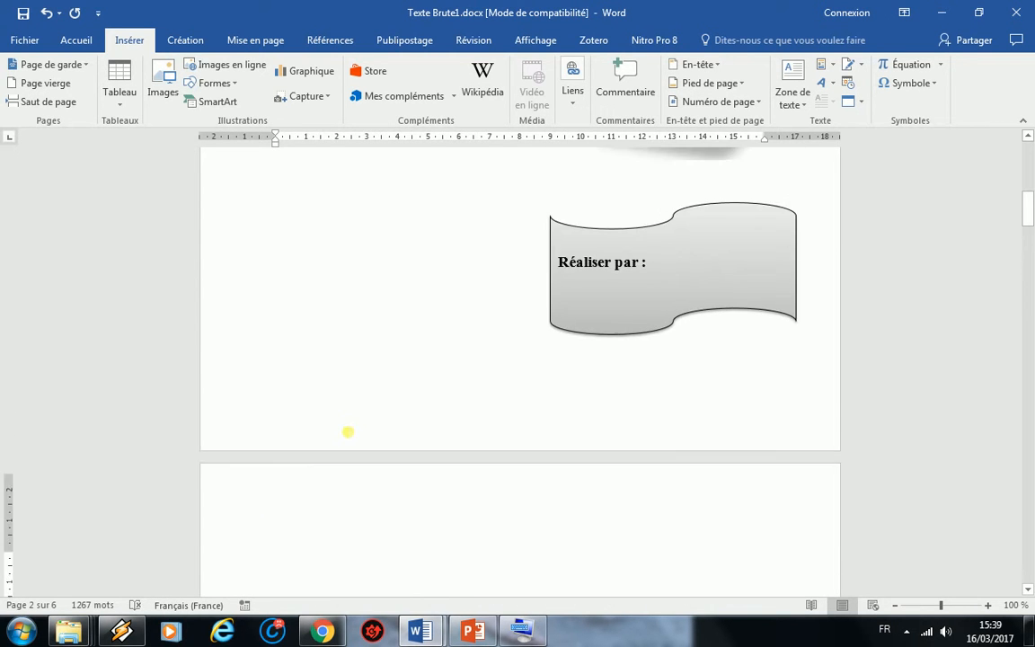
{"action": "scroll", "coordinate": [462, 513], "scroll_direction": "down", "scroll_amount": 4}
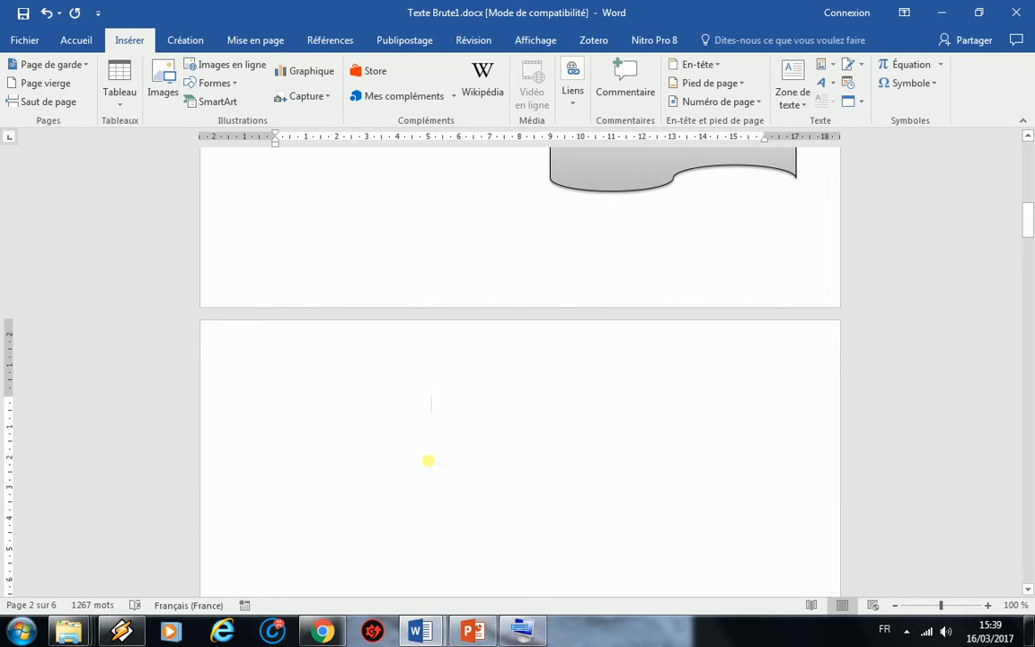
{"action": "scroll", "coordinate": [401, 445], "scroll_direction": "down", "scroll_amount": 14}
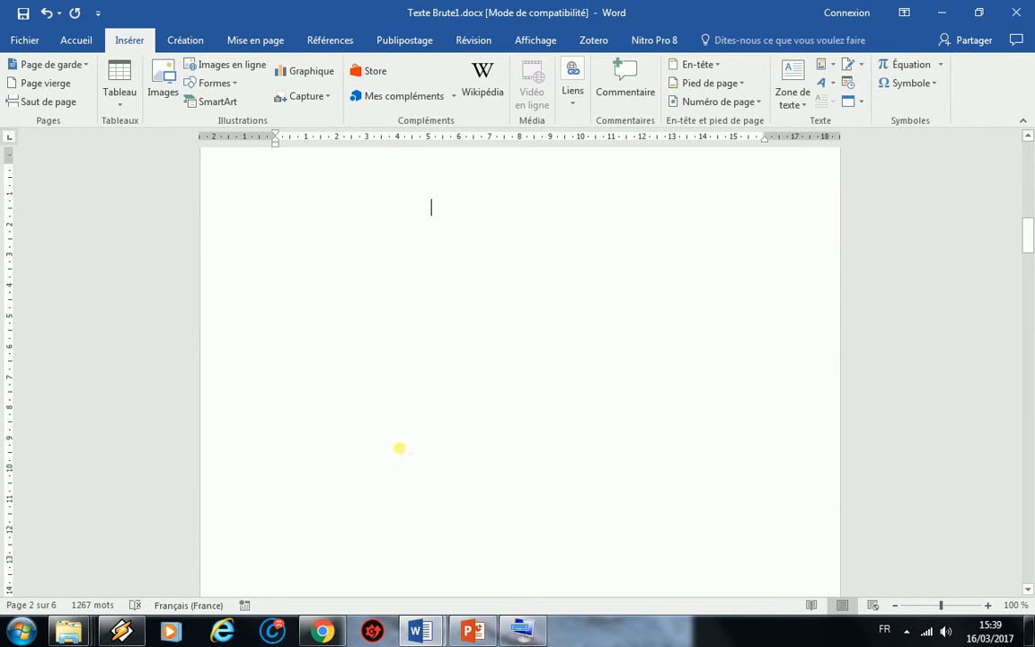
{"action": "scroll", "coordinate": [396, 427], "scroll_direction": "down", "scroll_amount": 2}
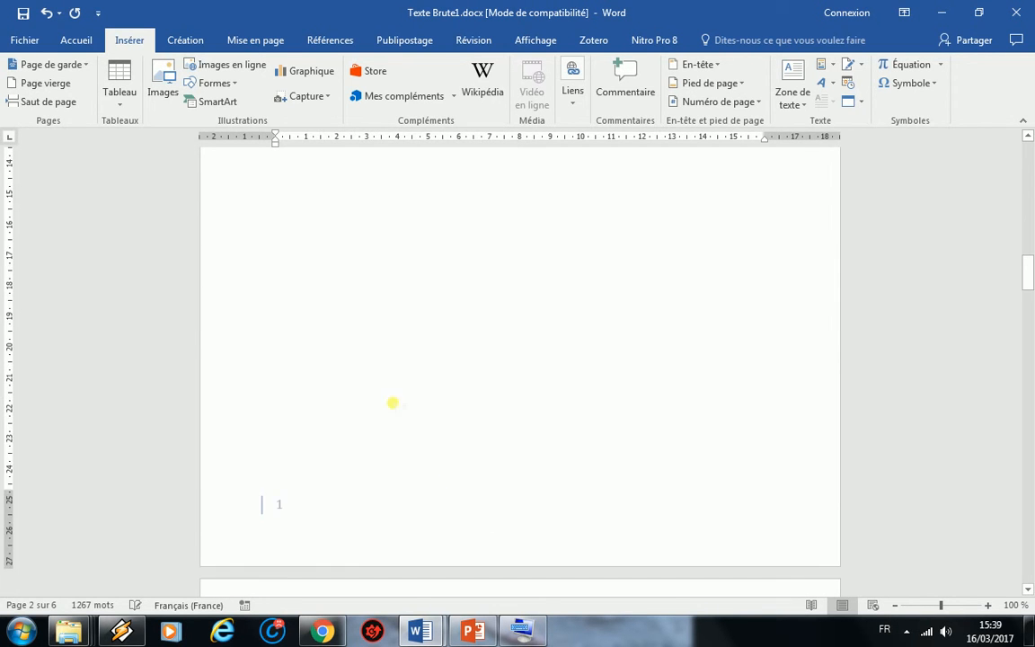
{"action": "scroll", "coordinate": [393, 393], "scroll_direction": "down", "scroll_amount": 10}
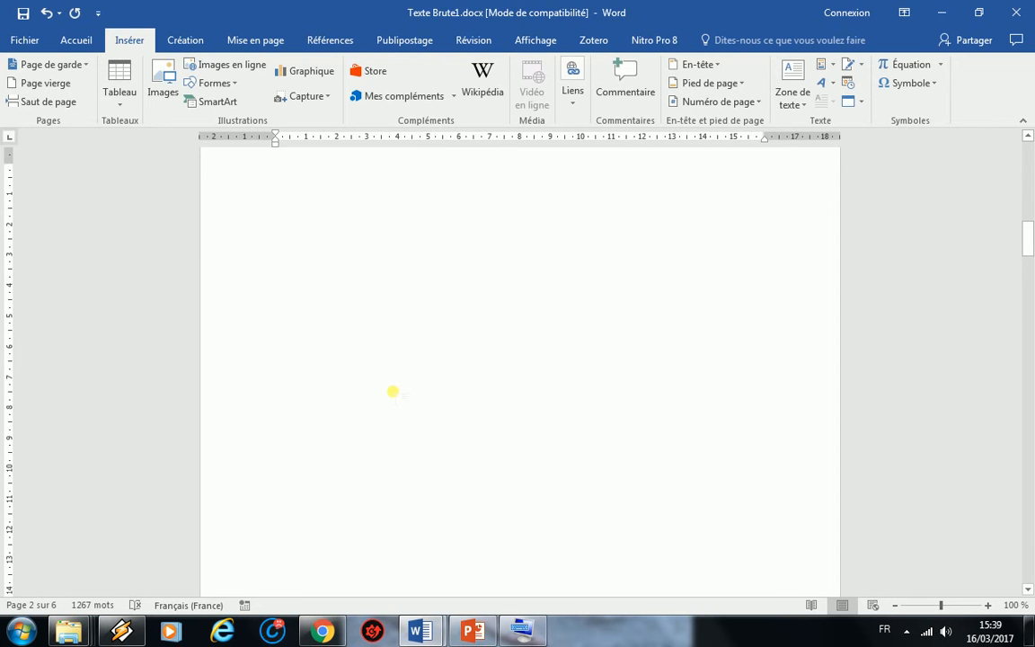
{"action": "scroll", "coordinate": [382, 346], "scroll_direction": "up", "scroll_amount": 2}
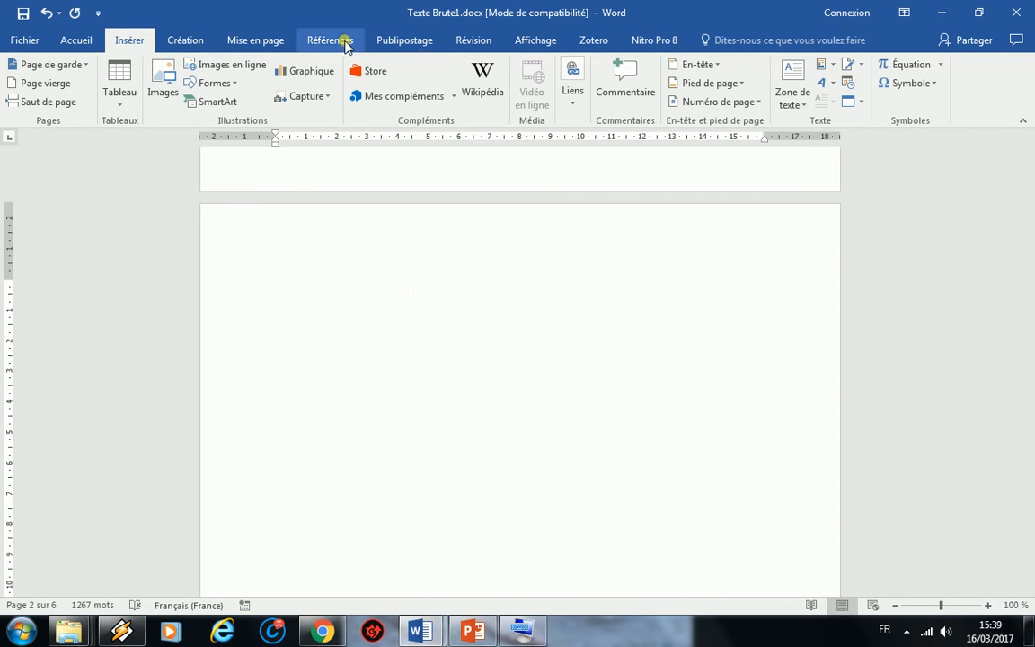
Look through the predefined table of contents layouts and the levels available for adding text to the table.
{"action": "left_click", "coordinate": [330, 40]}
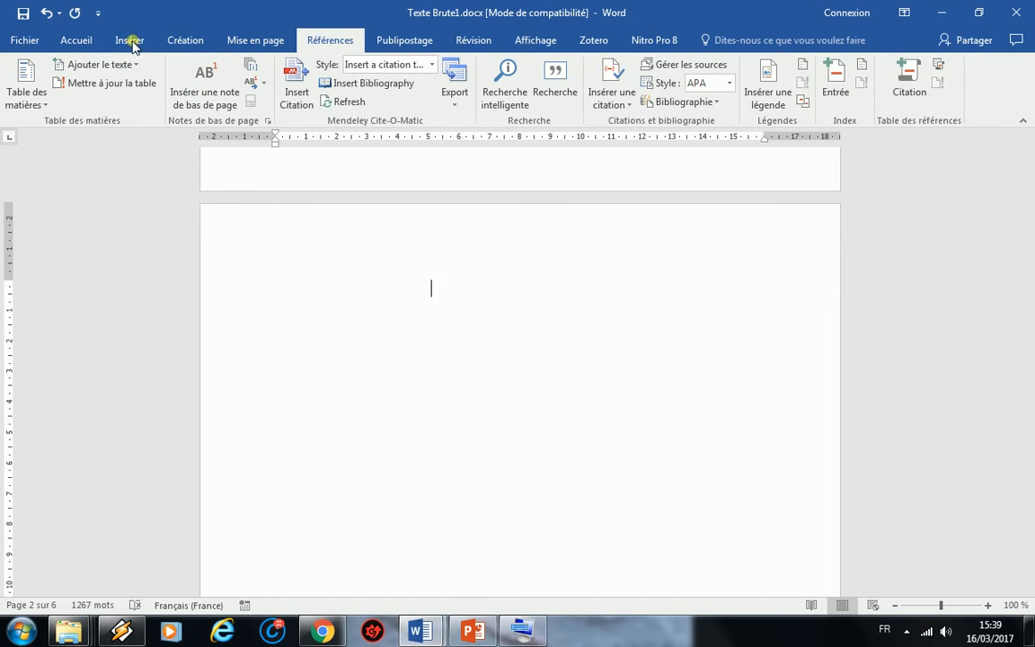
{"action": "left_click", "coordinate": [44, 97]}
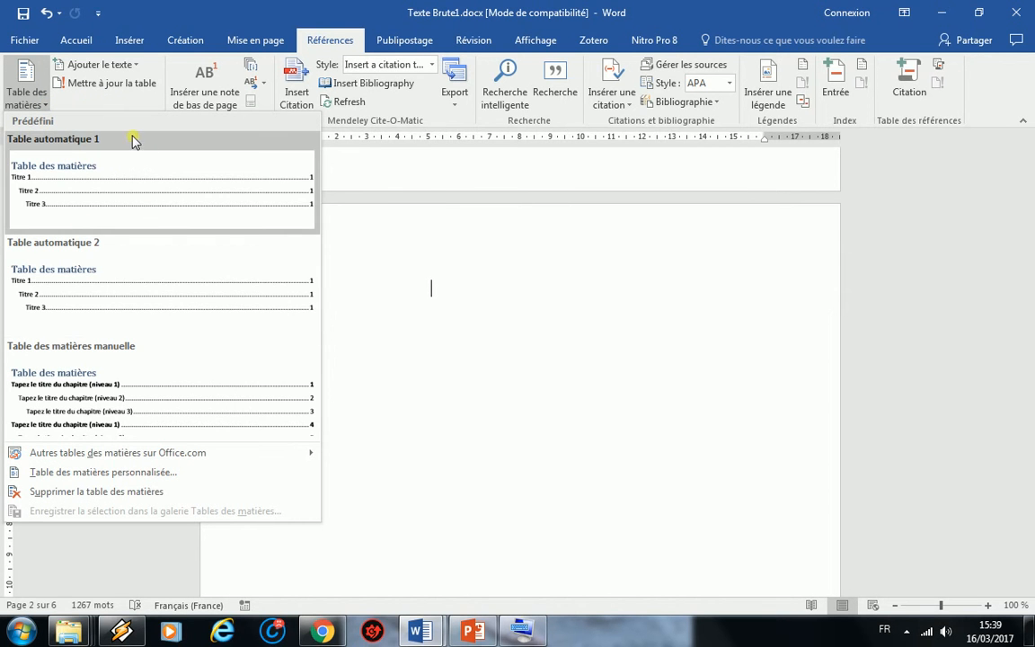
{"action": "left_click", "coordinate": [154, 67]}
{"action": "left_click", "coordinate": [142, 65]}
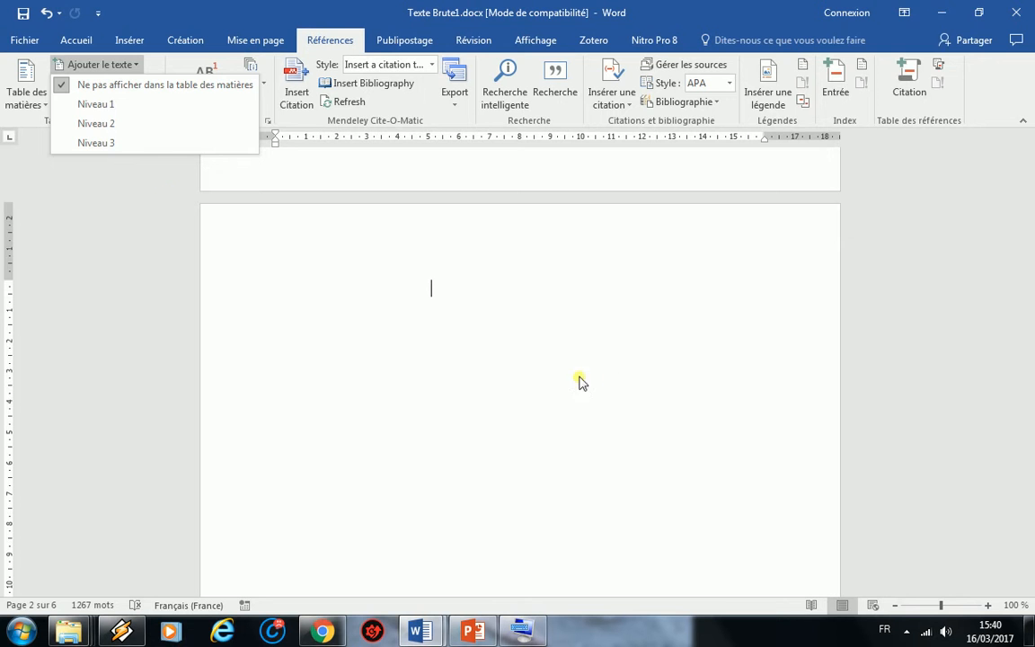
Add the chapter I heading "Vers un carnaval international" to the table of contents as Niveau 1.
{"action": "left_click", "coordinate": [455, 296]}
{"action": "scroll", "coordinate": [466, 294], "scroll_direction": "down", "scroll_amount": 3}
{"action": "scroll", "coordinate": [466, 295], "scroll_direction": "down", "scroll_amount": 15}
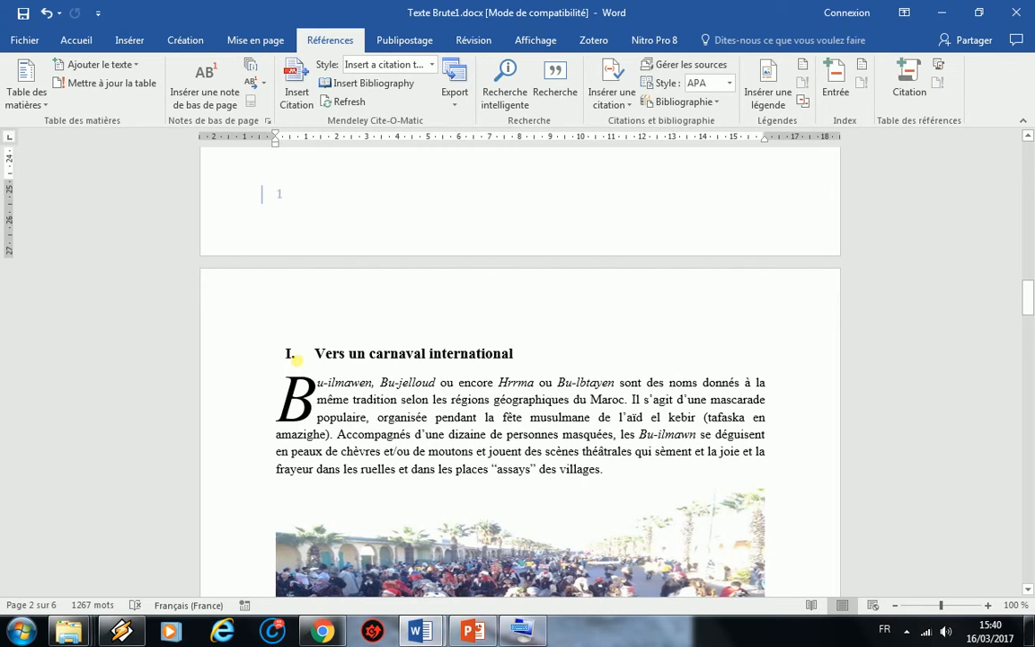
{"action": "left_click_drag", "start_coordinate": [326, 359], "coordinate": [511, 352]}
{"action": "left_click", "coordinate": [515, 353]}
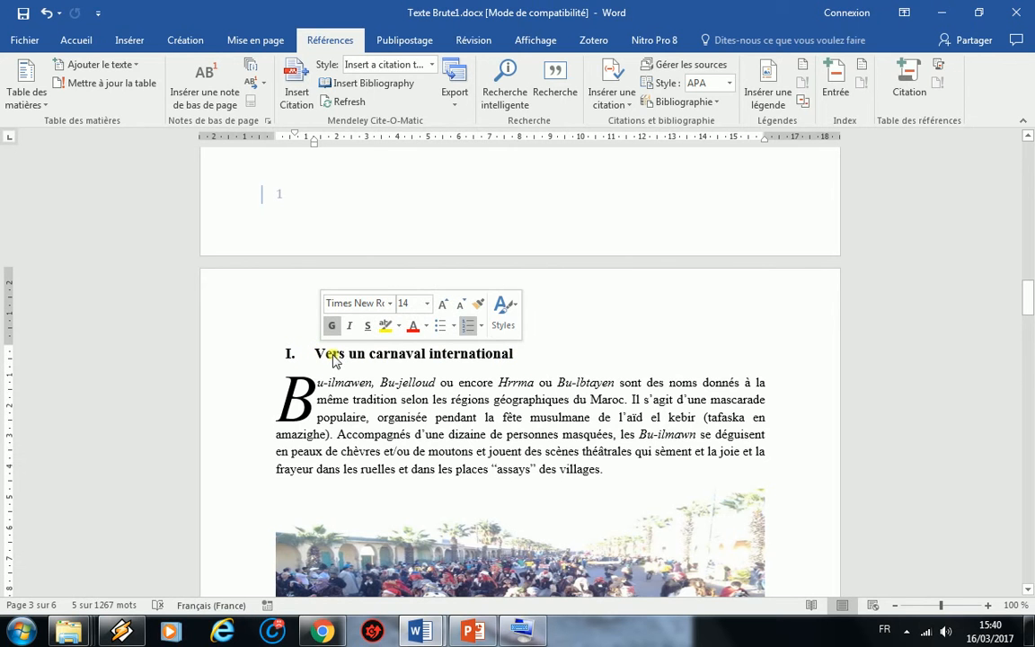
{"action": "left_click", "coordinate": [519, 359]}
{"action": "left_click", "coordinate": [321, 356]}
{"action": "left_click_drag", "start_coordinate": [346, 358], "coordinate": [515, 355]}
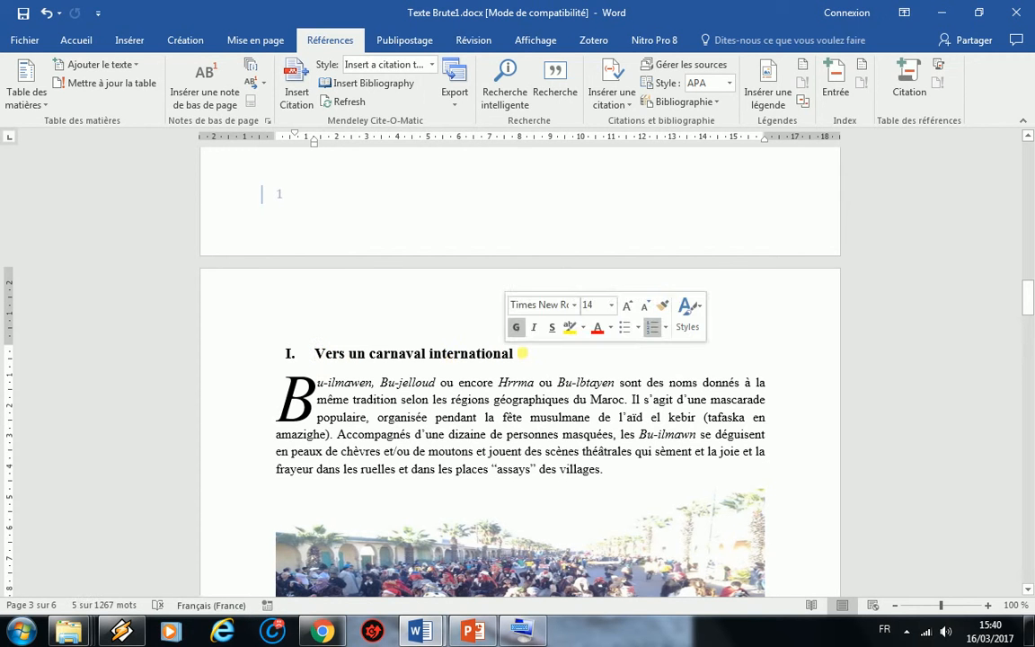
{"action": "left_click", "coordinate": [316, 356]}
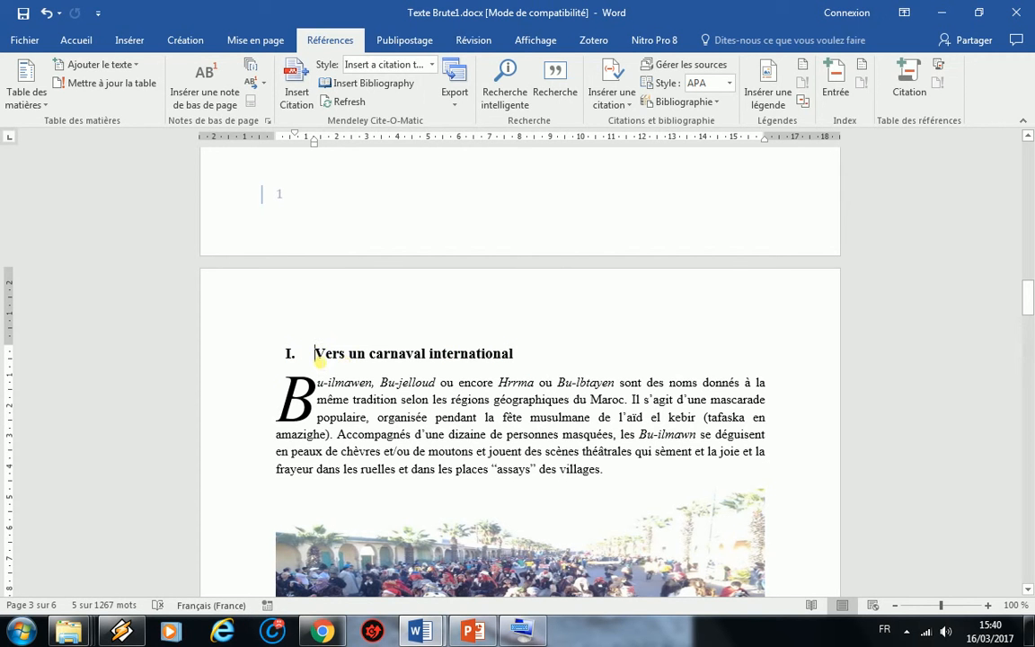
{"action": "left_click", "coordinate": [93, 65]}
{"action": "left_click", "coordinate": [123, 106]}
{"action": "left_click", "coordinate": [393, 353]}
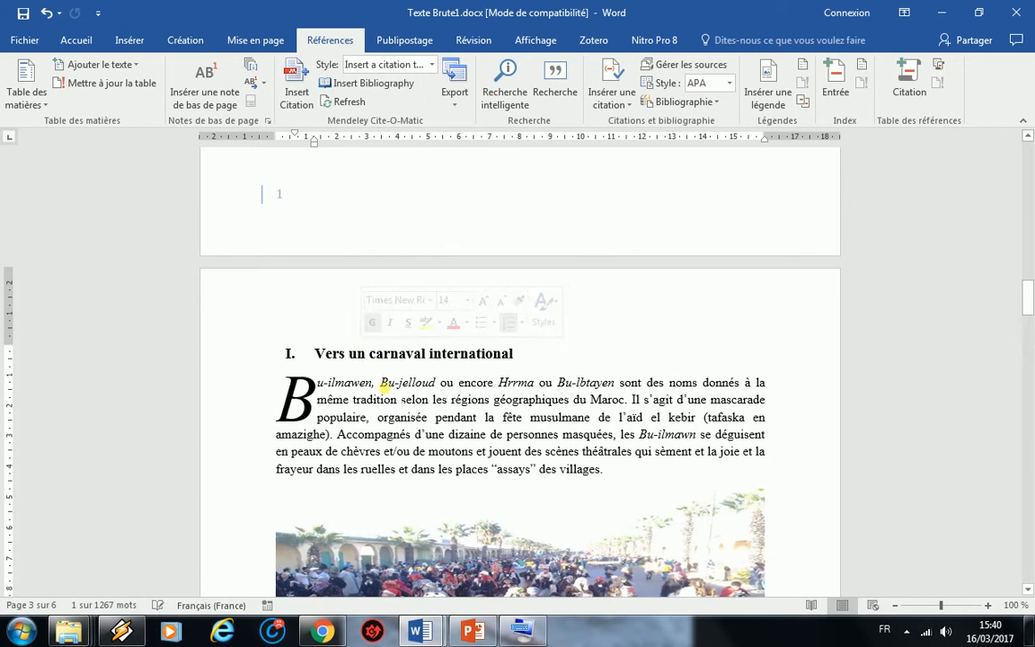
{"action": "double_click", "coordinate": [477, 398]}
{"action": "left_click_drag", "start_coordinate": [478, 396], "coordinate": [436, 407]}
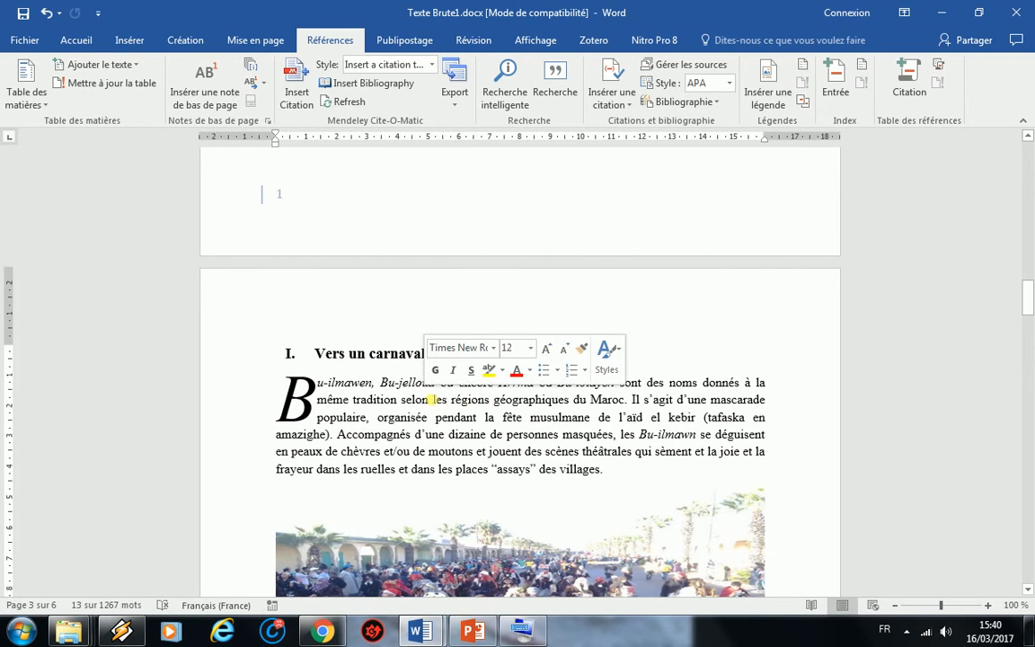
{"action": "double_click", "coordinate": [441, 430]}
{"action": "double_click", "coordinate": [441, 431]}
{"action": "double_click", "coordinate": [440, 431]}
{"action": "right_click", "coordinate": [424, 425]}
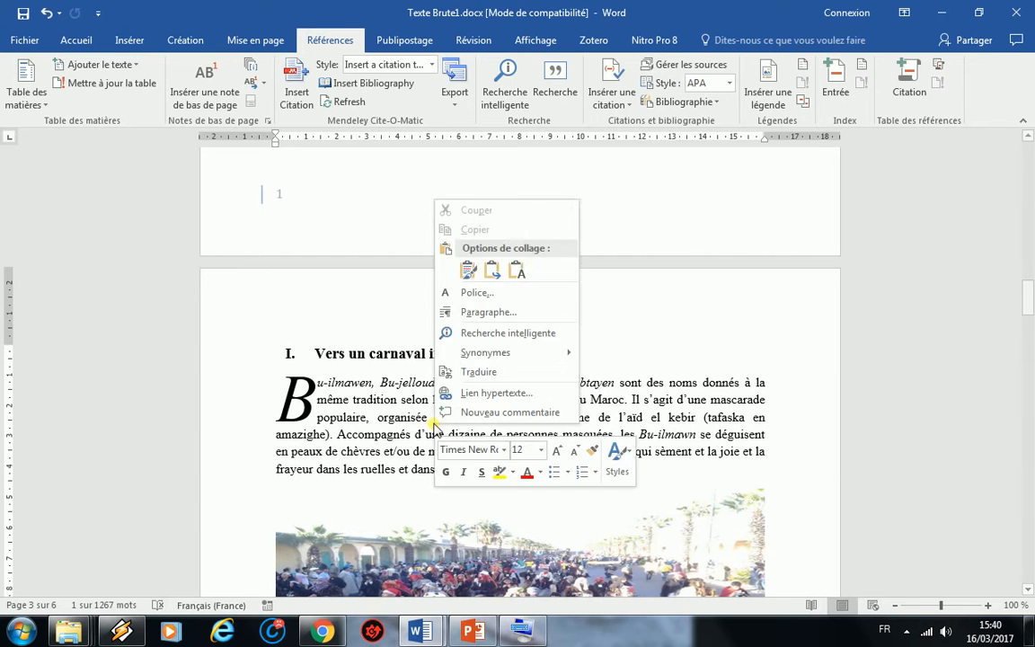
{"action": "left_click", "coordinate": [410, 422]}
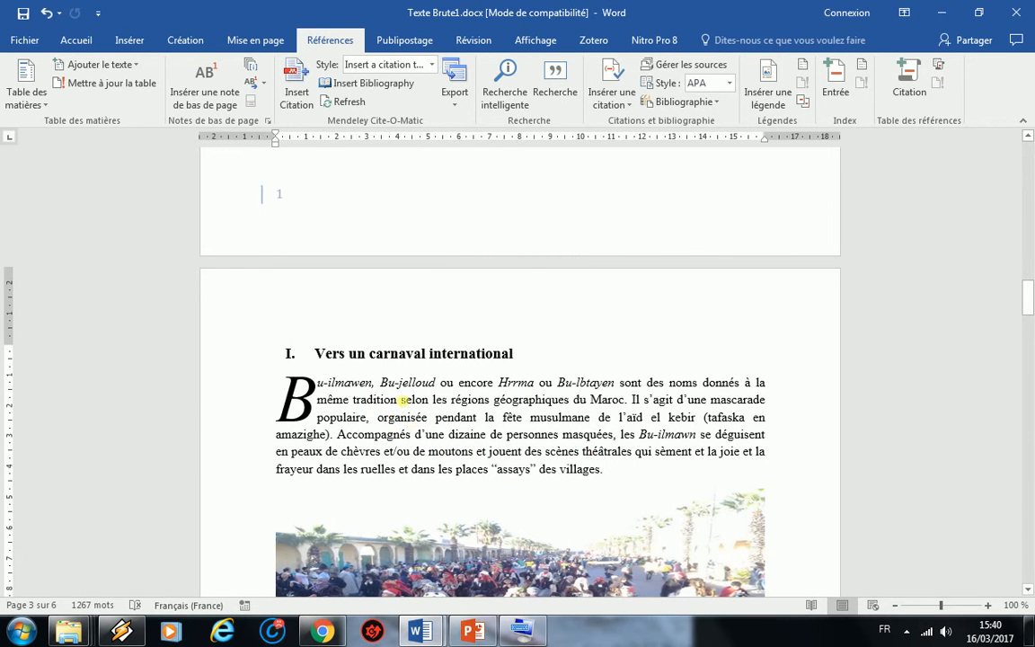
{"action": "left_click", "coordinate": [594, 380]}
{"action": "scroll", "coordinate": [489, 449], "scroll_direction": "down", "scroll_amount": 7}
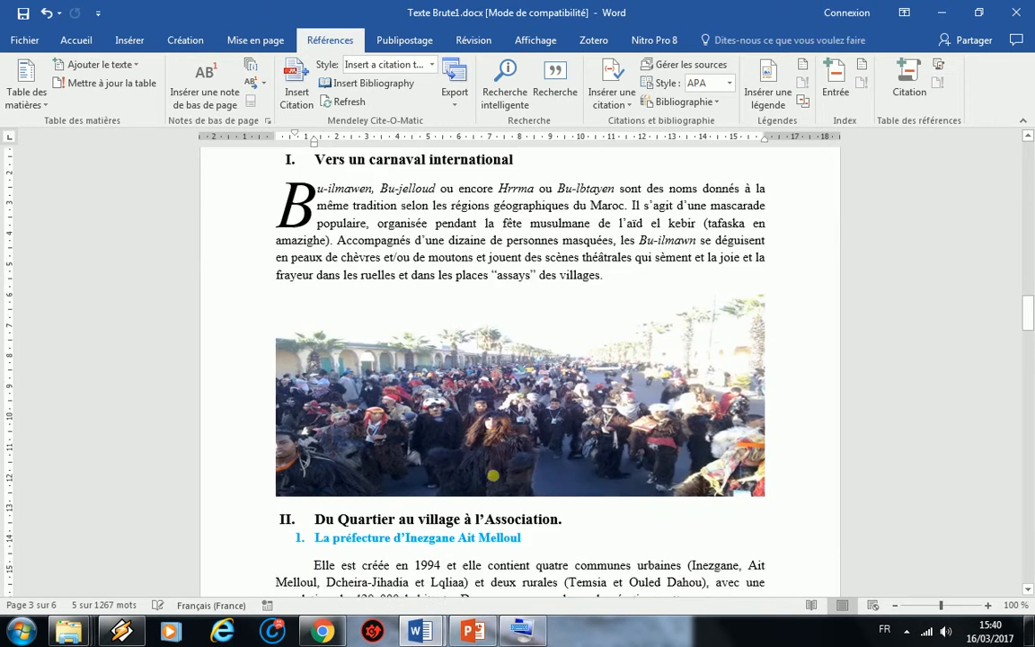
{"action": "left_click", "coordinate": [527, 381]}
{"action": "left_click", "coordinate": [441, 382]}
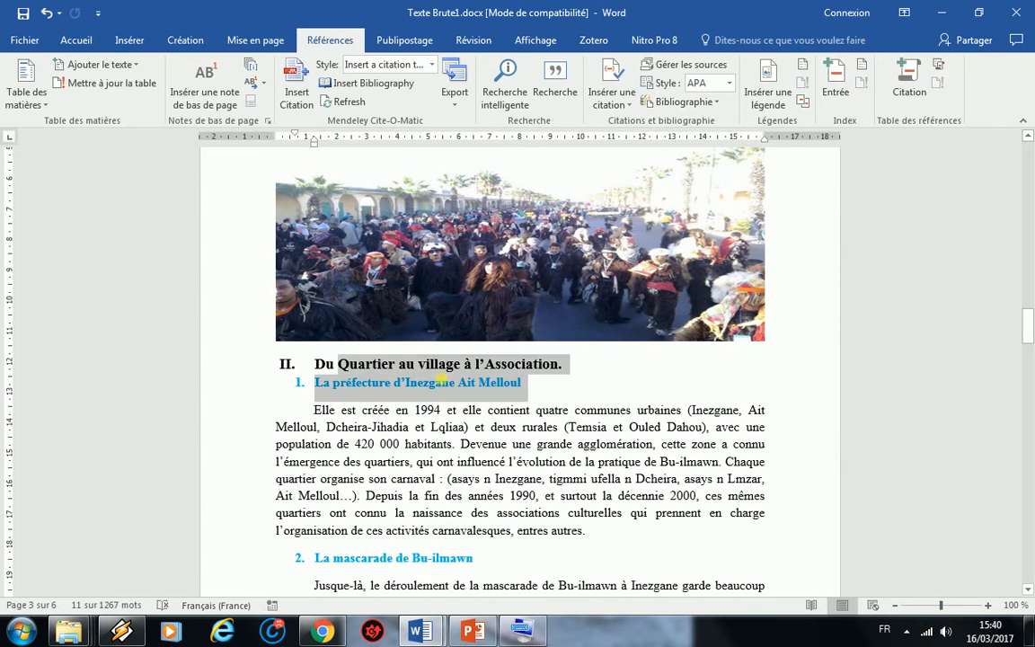
Check the table of contents level assigned to the heading "Vers un carnaval international".
{"action": "scroll", "coordinate": [465, 410], "scroll_direction": "up", "scroll_amount": 7}
{"action": "left_click_drag", "start_coordinate": [314, 353], "coordinate": [429, 356]}
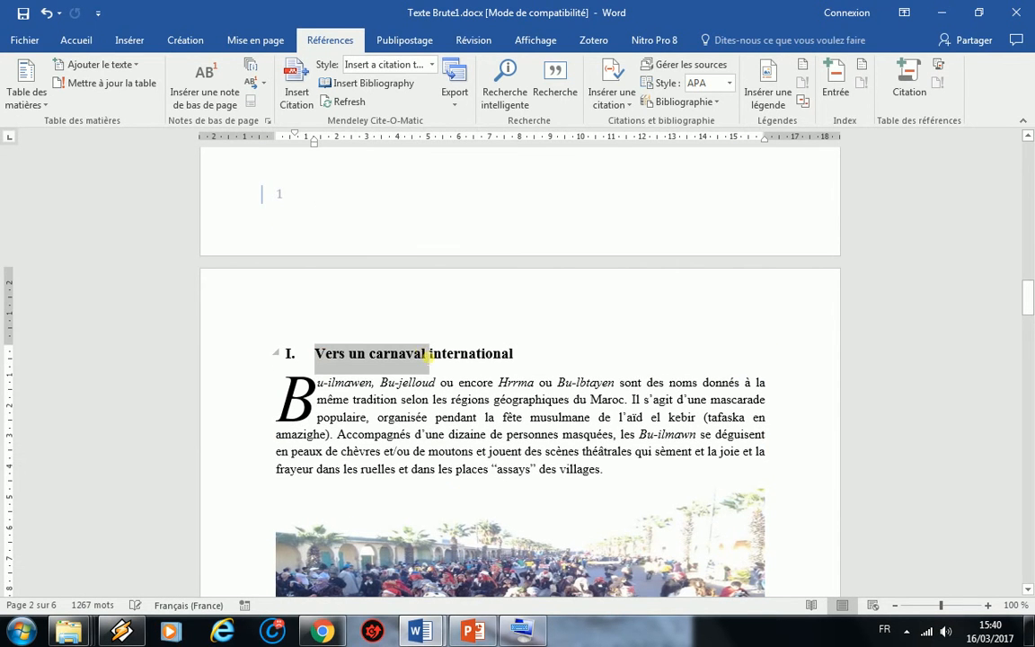
{"action": "left_click_drag", "start_coordinate": [526, 355], "coordinate": [261, 312]}
{"action": "left_click", "coordinate": [135, 65]}
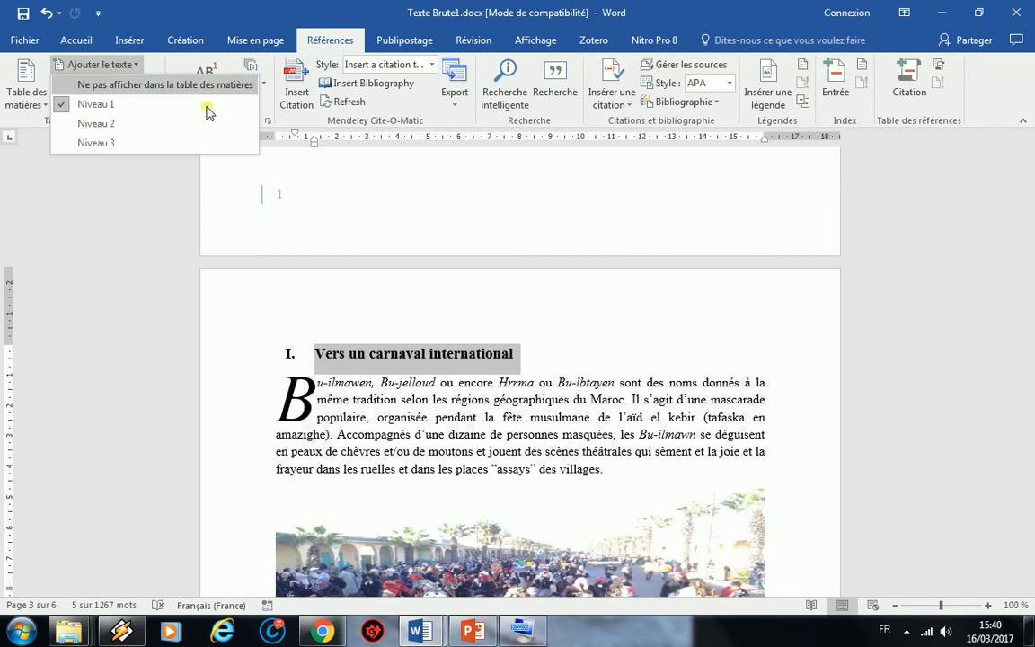
{"action": "left_click", "coordinate": [499, 305]}
Add the chapter II heading "Du Quartier au village à l'Association." to the table of contents as Niveau 1.
{"action": "scroll", "coordinate": [503, 315], "scroll_direction": "down", "scroll_amount": 6}
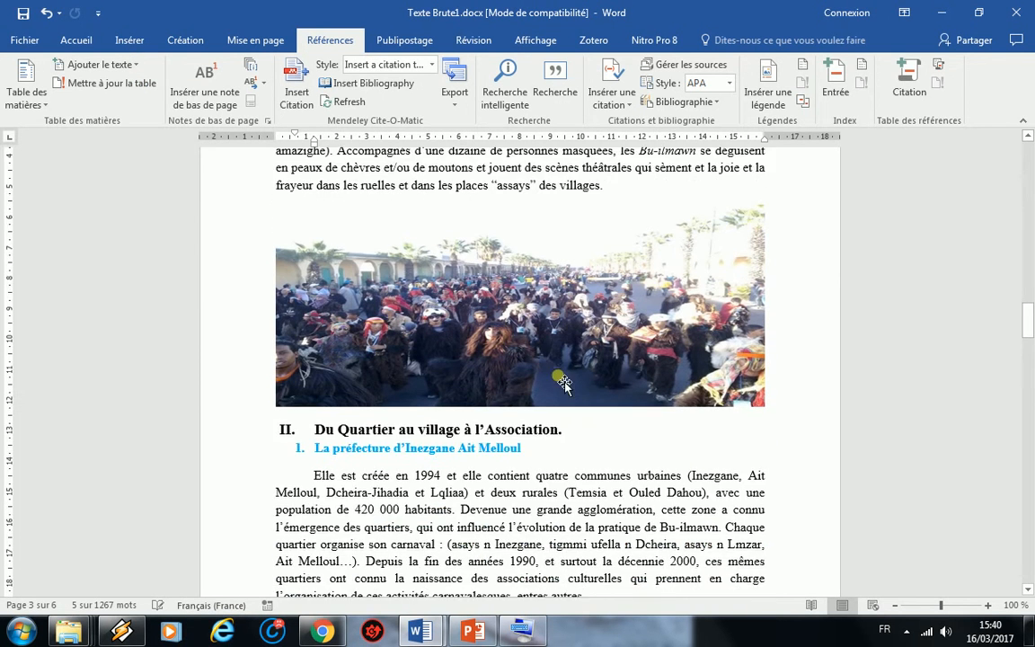
{"action": "left_click_drag", "start_coordinate": [566, 403], "coordinate": [326, 403]}
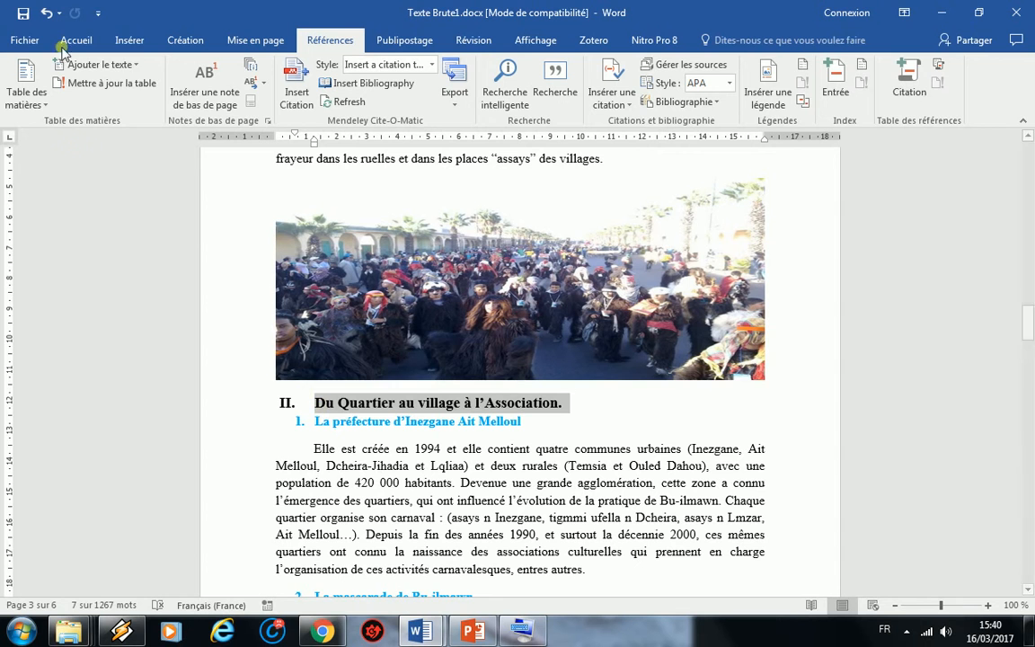
{"action": "left_click", "coordinate": [121, 65]}
{"action": "left_click", "coordinate": [120, 105]}
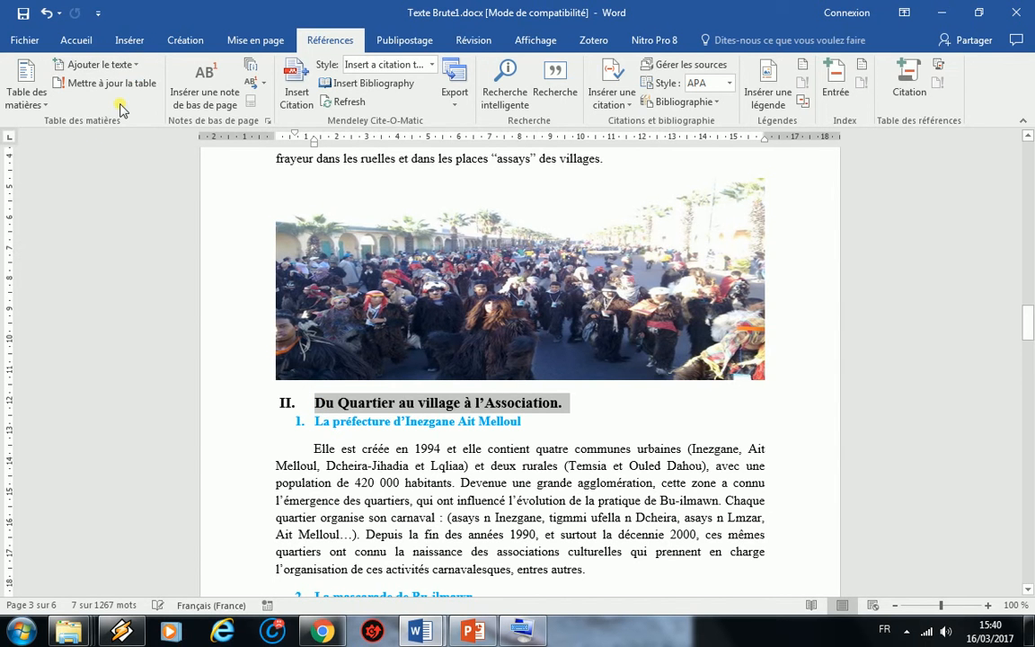
Add the subheadings "La préfecture d'Inezgane Ait Melloul" and "La mascarade de Bu-ilmawn" to the table of contents as Niveau 2.
{"action": "left_click_drag", "start_coordinate": [529, 422], "coordinate": [313, 422]}
{"action": "left_click", "coordinate": [136, 64]}
{"action": "left_click", "coordinate": [126, 120]}
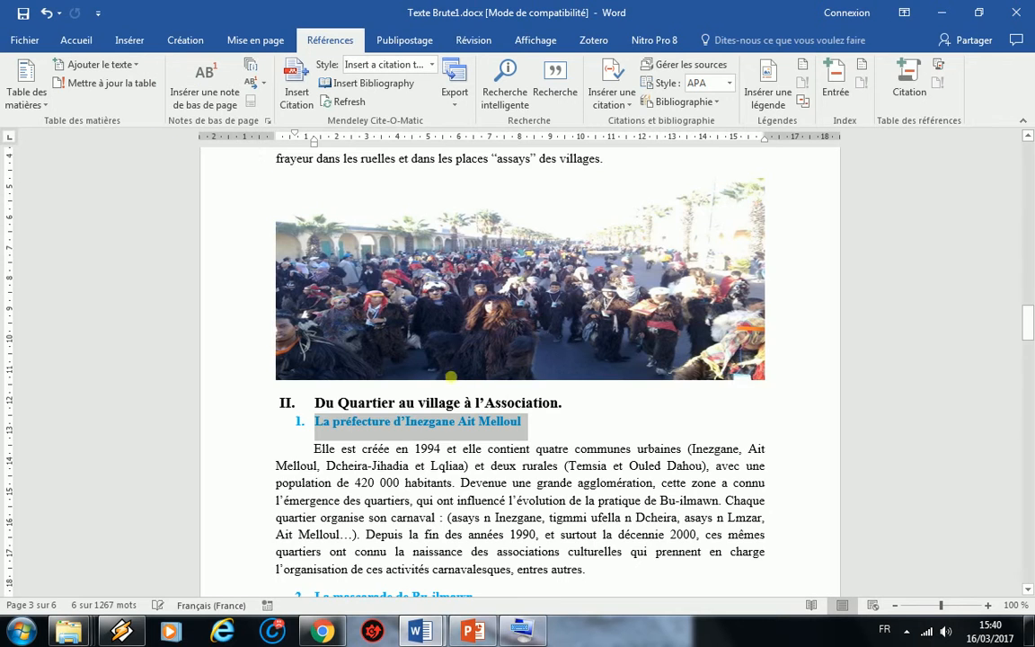
{"action": "scroll", "coordinate": [474, 431], "scroll_direction": "down", "scroll_amount": 4}
{"action": "left_click_drag", "start_coordinate": [474, 404], "coordinate": [310, 405]}
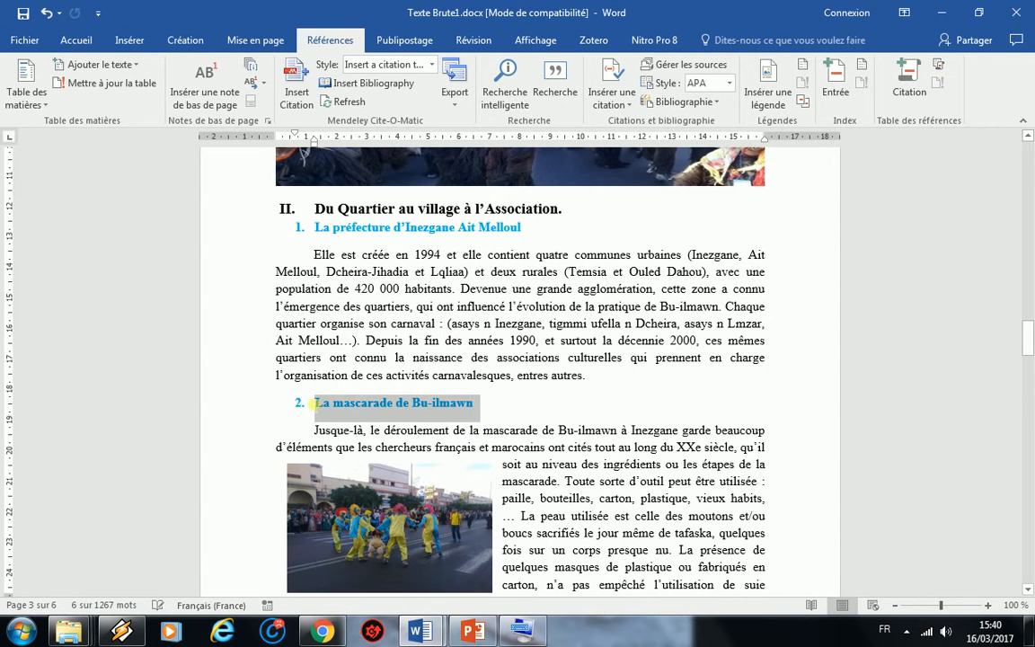
{"action": "left_click", "coordinate": [137, 65]}
{"action": "left_click", "coordinate": [121, 120]}
Add the two-line chapter III heading "Carnaval Bu-ilmawen Bu-udmawen : les germes d'un carnaval international" to the table of contents as Niveau 1.
{"action": "scroll", "coordinate": [589, 374], "scroll_direction": "down", "scroll_amount": 15}
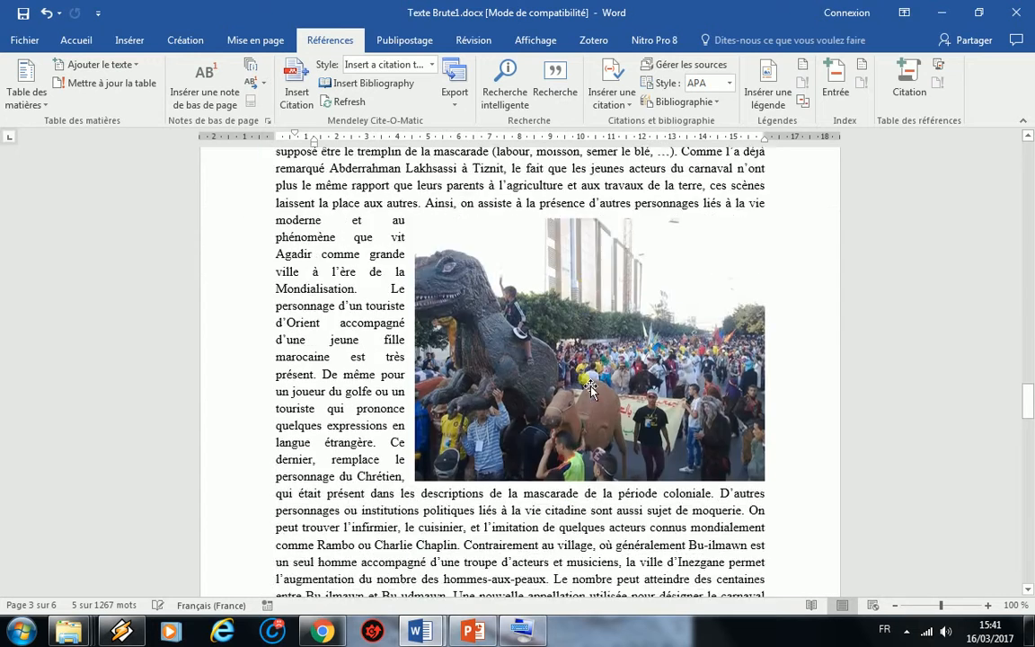
{"action": "scroll", "coordinate": [586, 379], "scroll_direction": "down", "scroll_amount": 10}
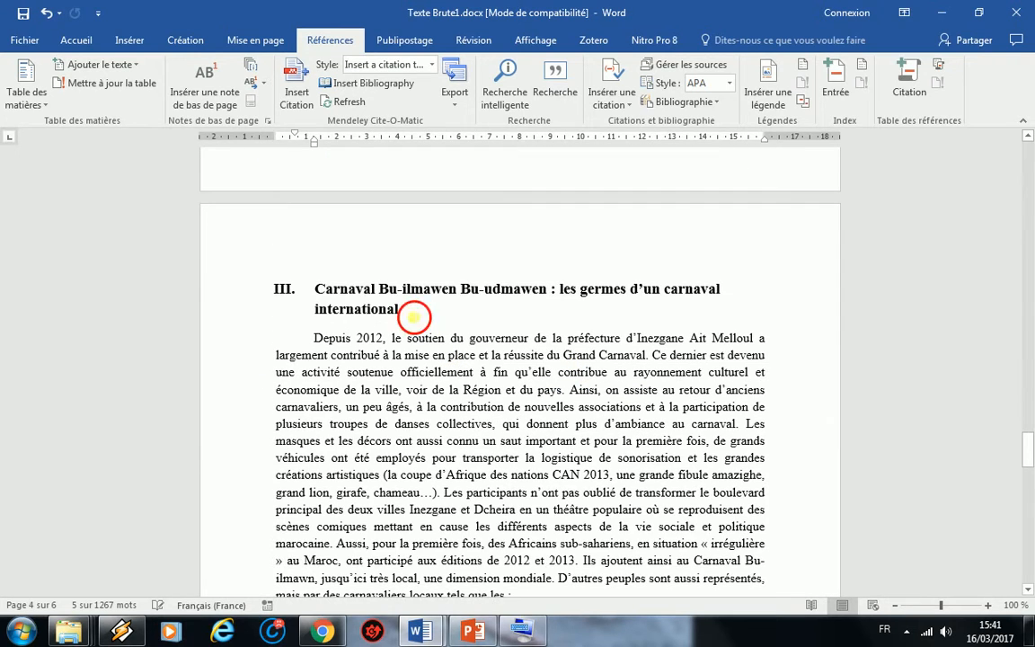
{"action": "left_click_drag", "start_coordinate": [417, 318], "coordinate": [314, 290]}
{"action": "left_click", "coordinate": [135, 66]}
{"action": "left_click", "coordinate": [126, 103]}
Add the chapter IV heading "LA DIRECTION DU CARNAVAL" to the table of contents as Niveau 1.
{"action": "scroll", "coordinate": [450, 323], "scroll_direction": "down", "scroll_amount": 10}
{"action": "scroll", "coordinate": [521, 269], "scroll_direction": "down", "scroll_amount": 5}
{"action": "left_click_drag", "start_coordinate": [557, 170], "coordinate": [310, 170]}
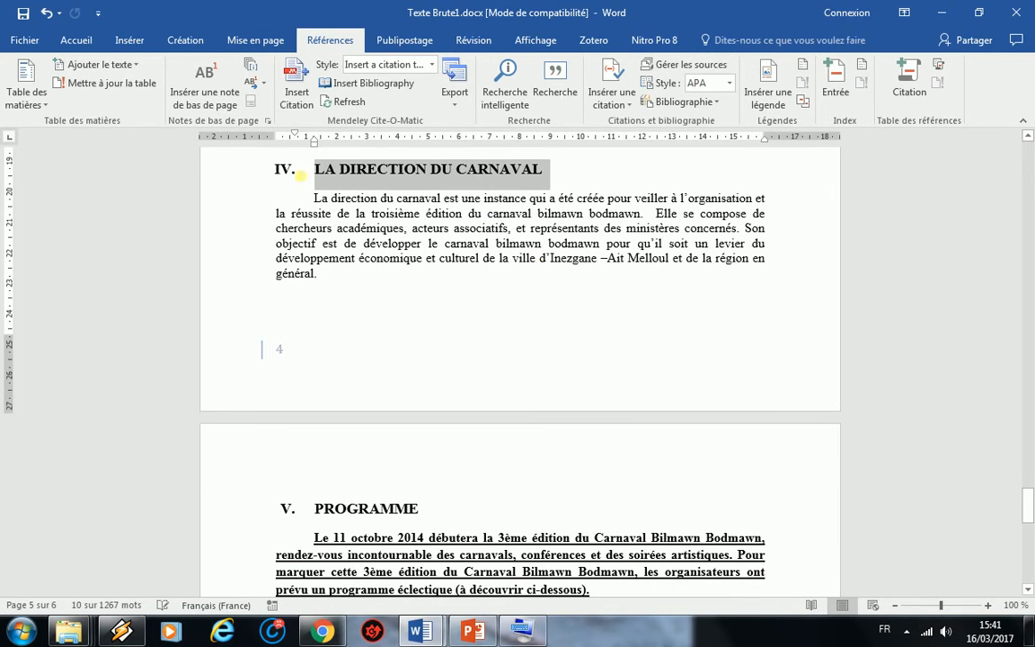
{"action": "left_click", "coordinate": [133, 65]}
{"action": "left_click", "coordinate": [124, 101]}
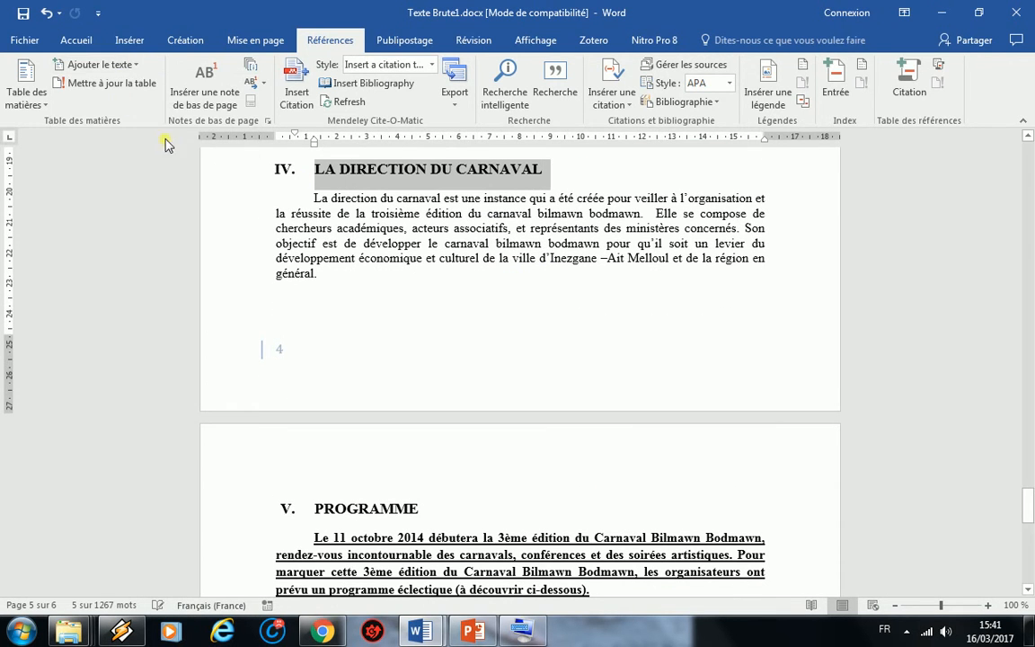
Add the chapter V heading "PROGRAMME" to the table of contents as Niveau 1 and return to the first chapter.
{"action": "left_click_drag", "start_coordinate": [429, 508], "coordinate": [312, 509]}
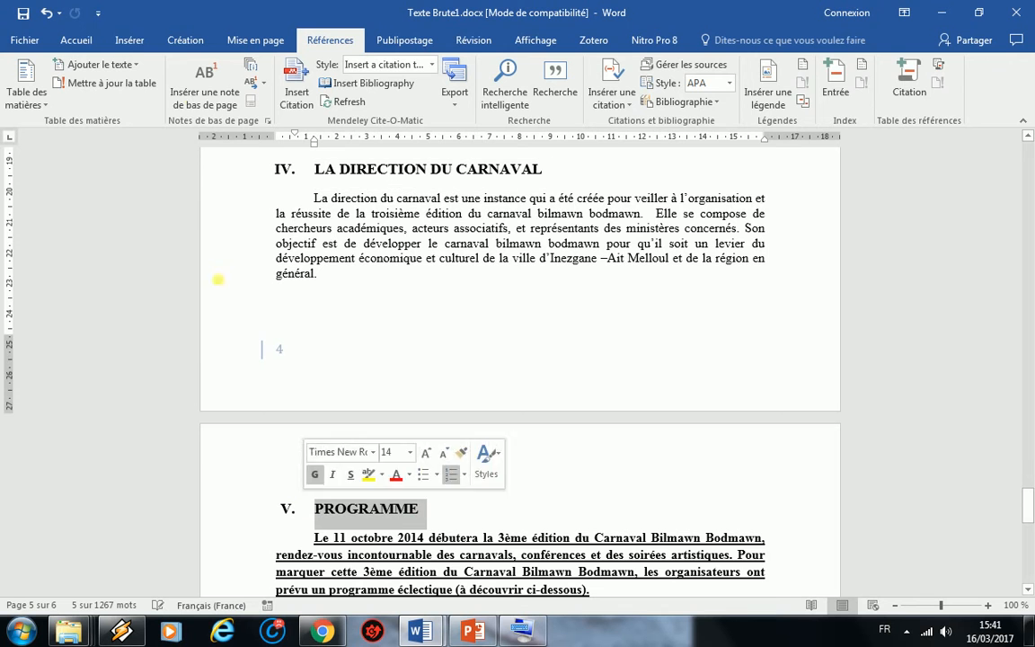
{"action": "left_click", "coordinate": [138, 70]}
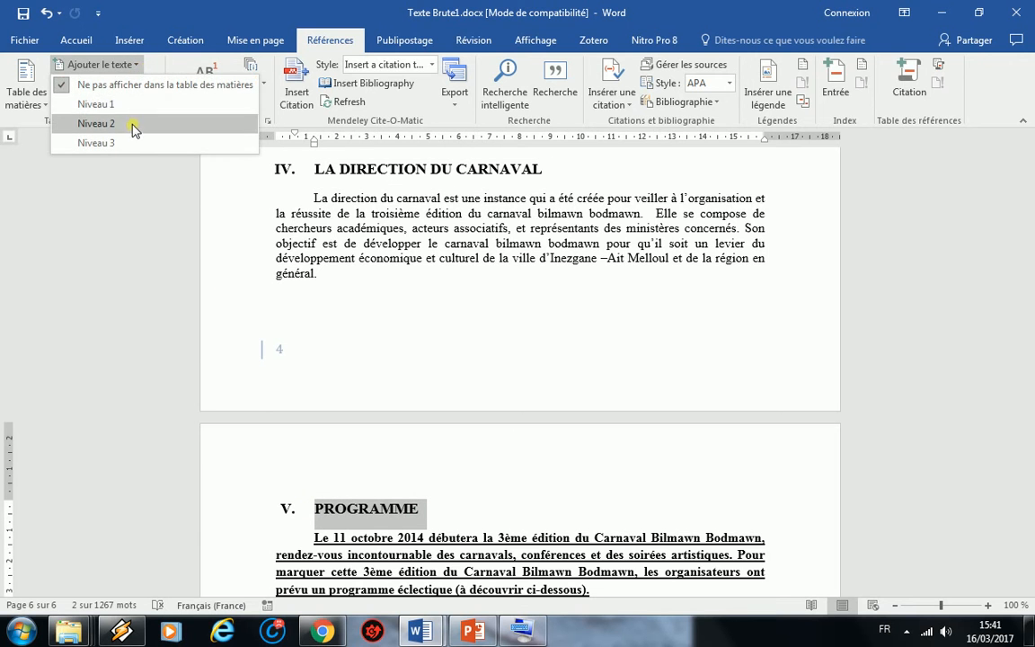
{"action": "left_click", "coordinate": [131, 108]}
{"action": "scroll", "coordinate": [506, 343], "scroll_direction": "up", "scroll_amount": 20}
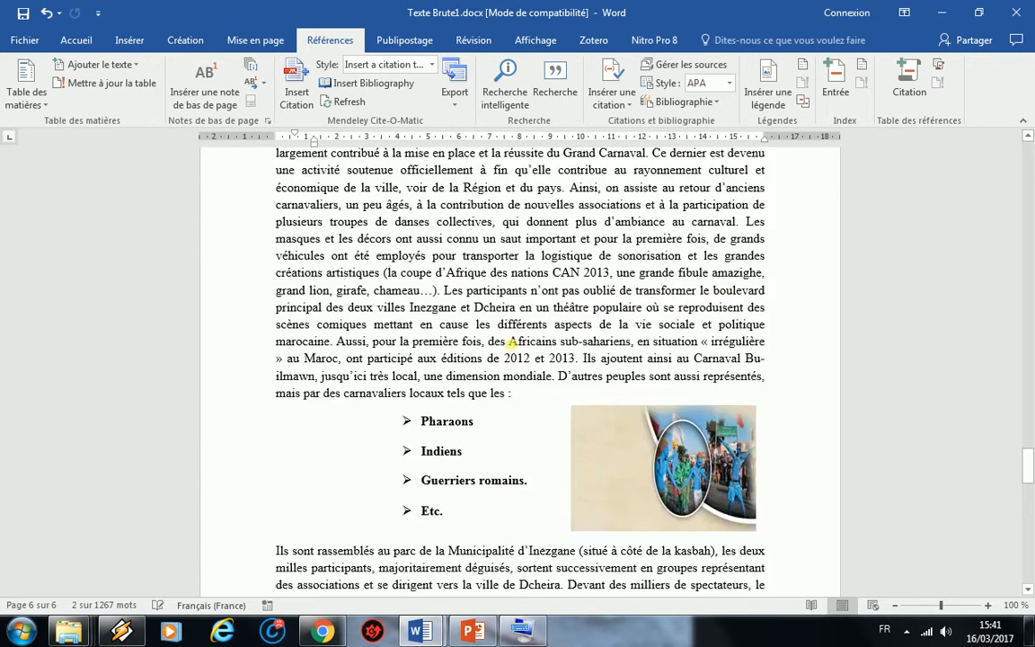
{"action": "scroll", "coordinate": [505, 339], "scroll_direction": "up", "scroll_amount": 20}
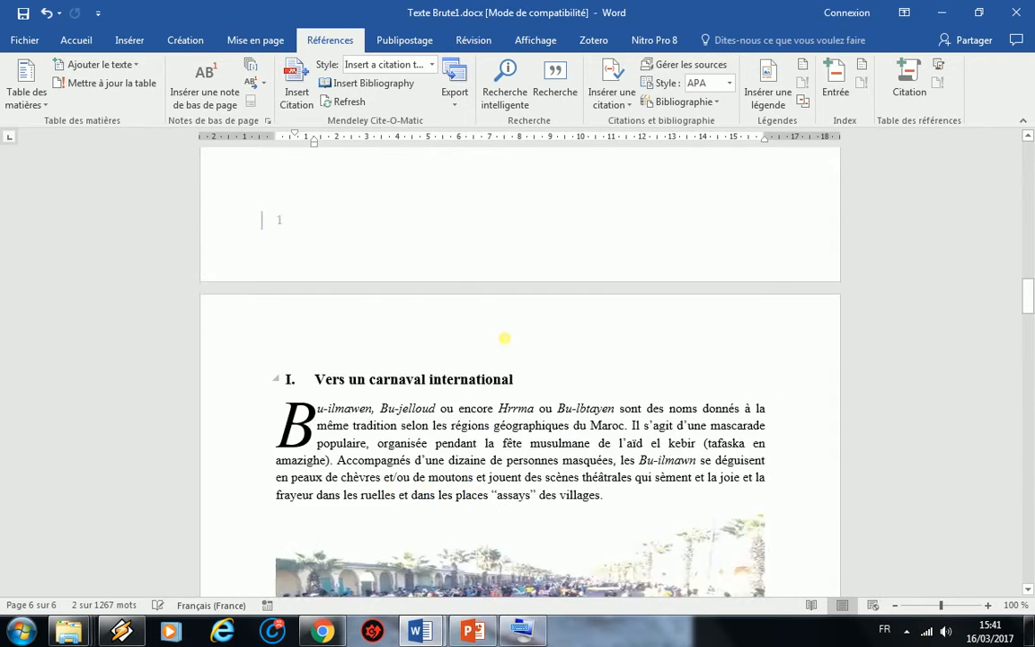
Try to insert the Table automatique 2 table of contents after the page break on the blank page following the cover.
{"action": "scroll", "coordinate": [505, 338], "scroll_direction": "up", "scroll_amount": 3}
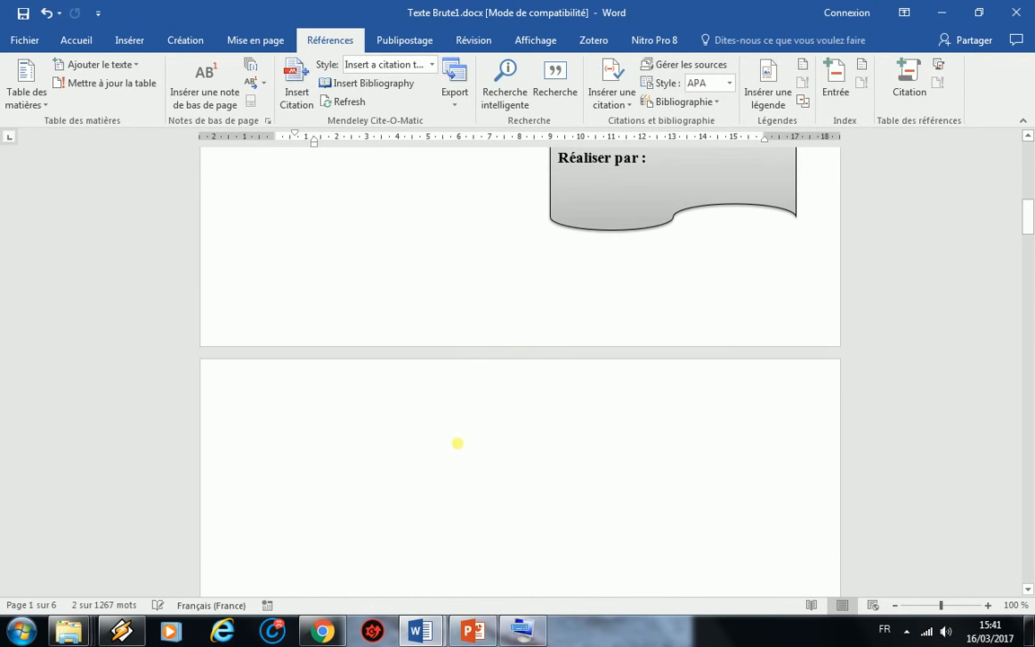
{"action": "left_click", "coordinate": [484, 445]}
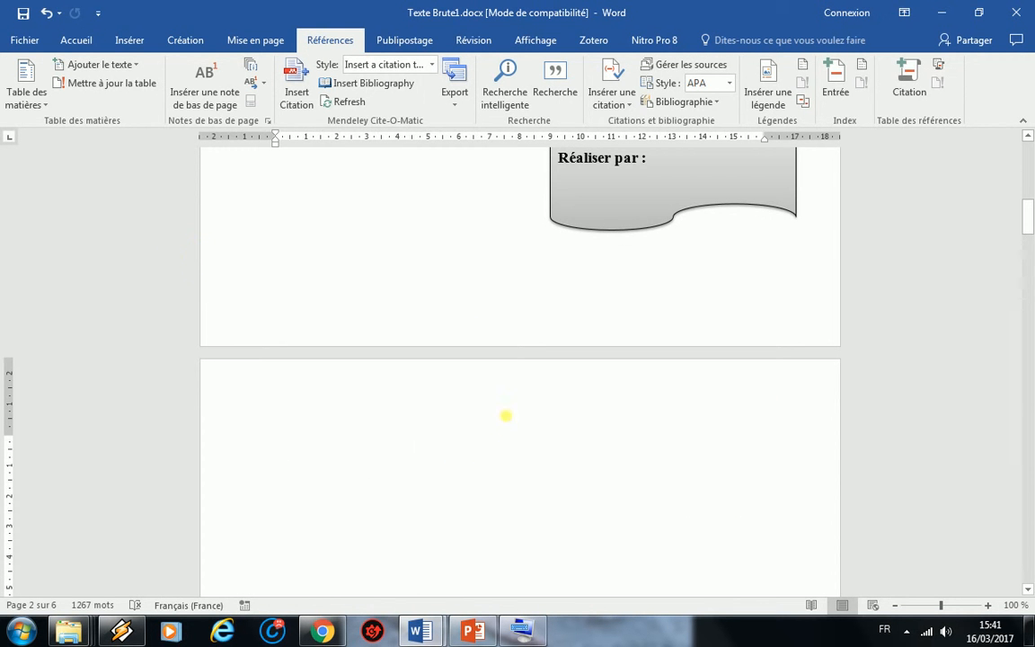
{"action": "left_click", "coordinate": [47, 105]}
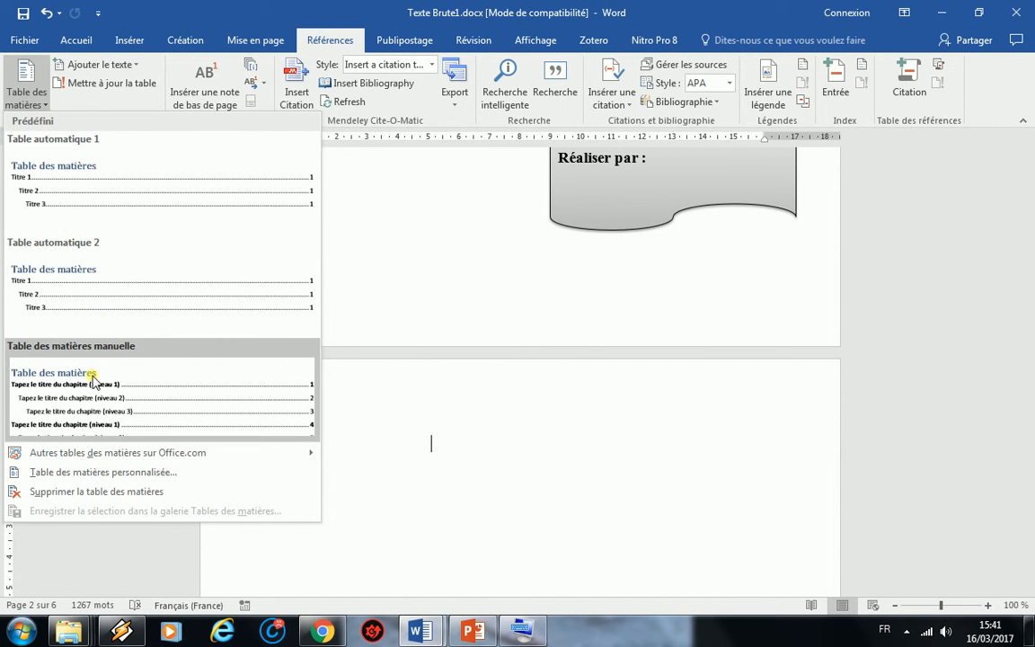
{"action": "left_click", "coordinate": [111, 296]}
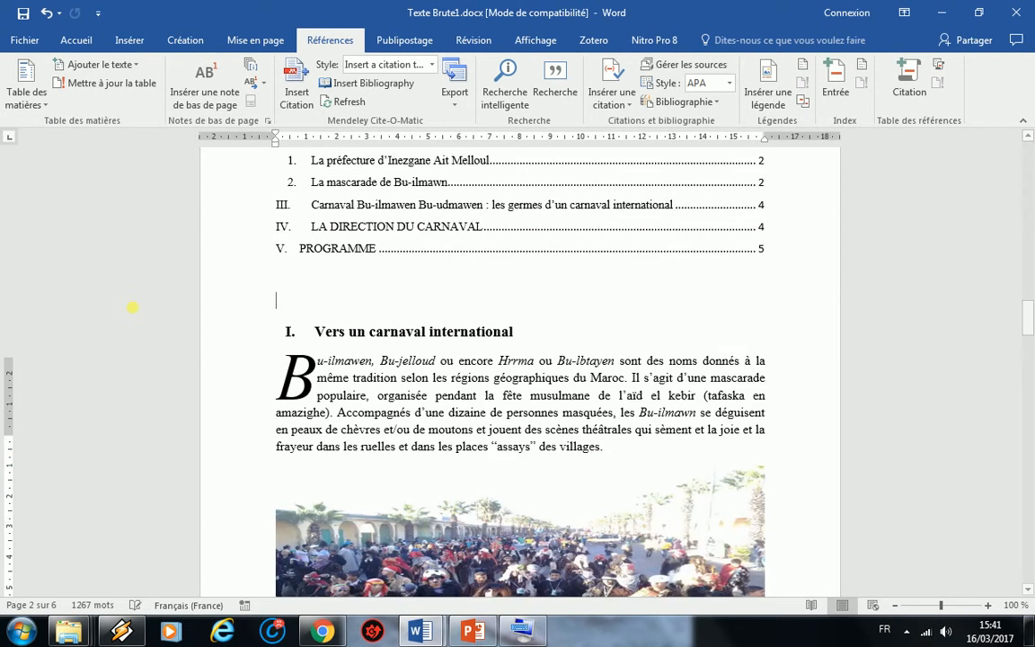
{"action": "scroll", "coordinate": [188, 300], "scroll_direction": "up", "scroll_amount": 3}
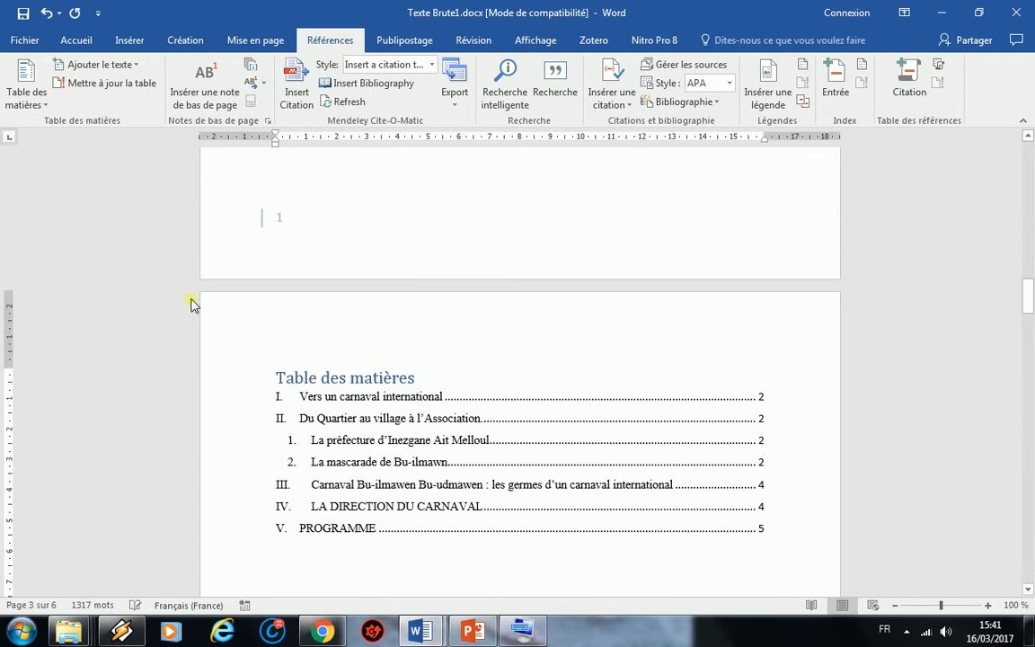
{"action": "scroll", "coordinate": [244, 310], "scroll_direction": "up", "scroll_amount": 20}
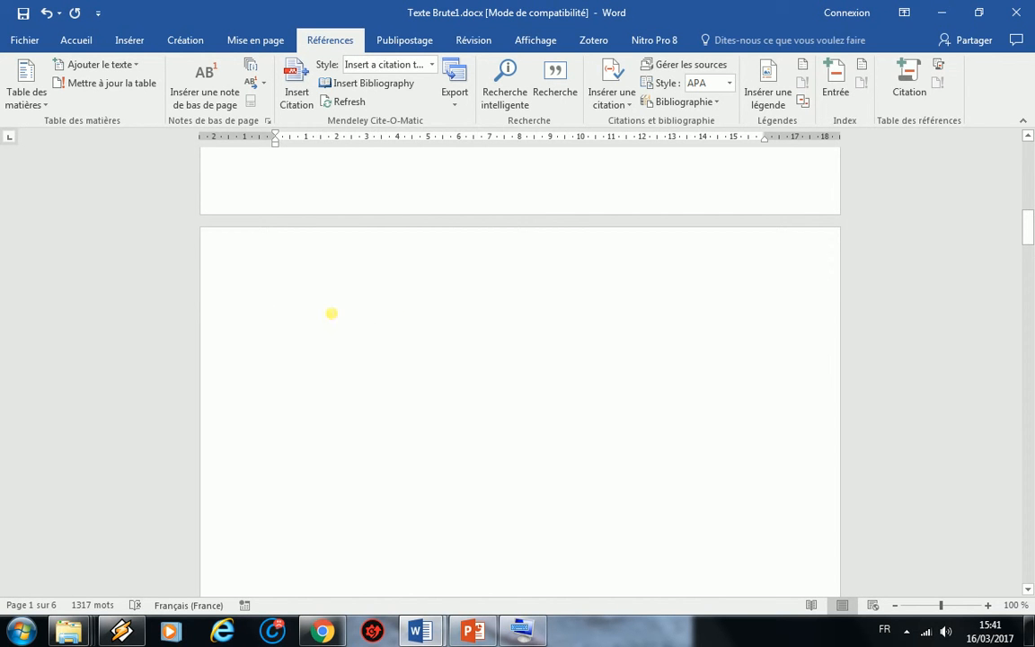
{"action": "left_click", "coordinate": [48, 11]}
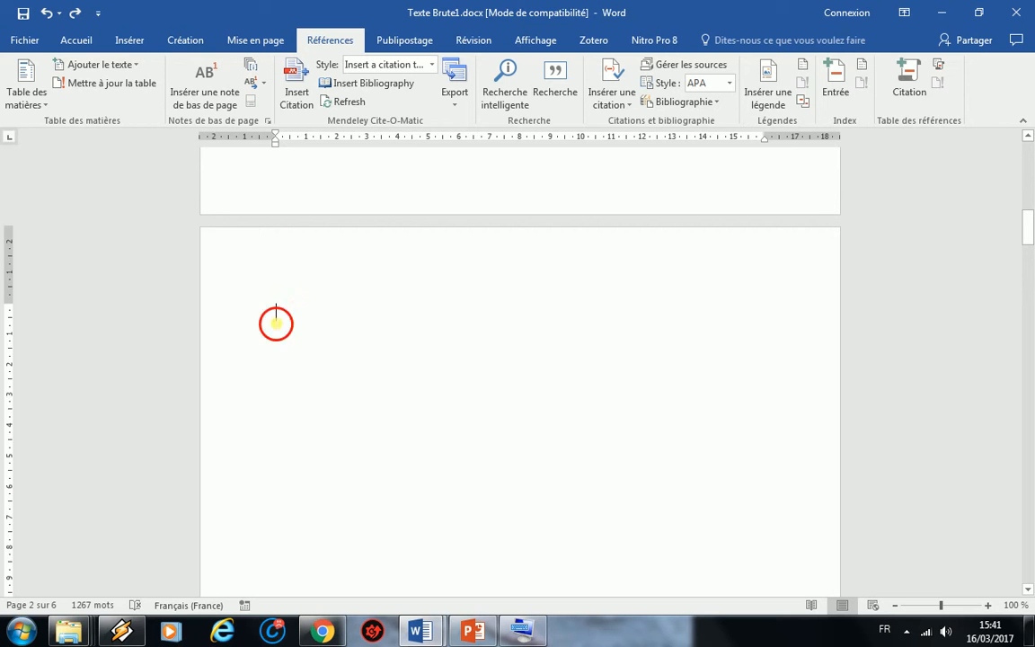
Show the formatting marks to examine the page break on the blank page after the cover, and hide them again.
{"action": "scroll", "coordinate": [298, 340], "scroll_direction": "up", "scroll_amount": 5}
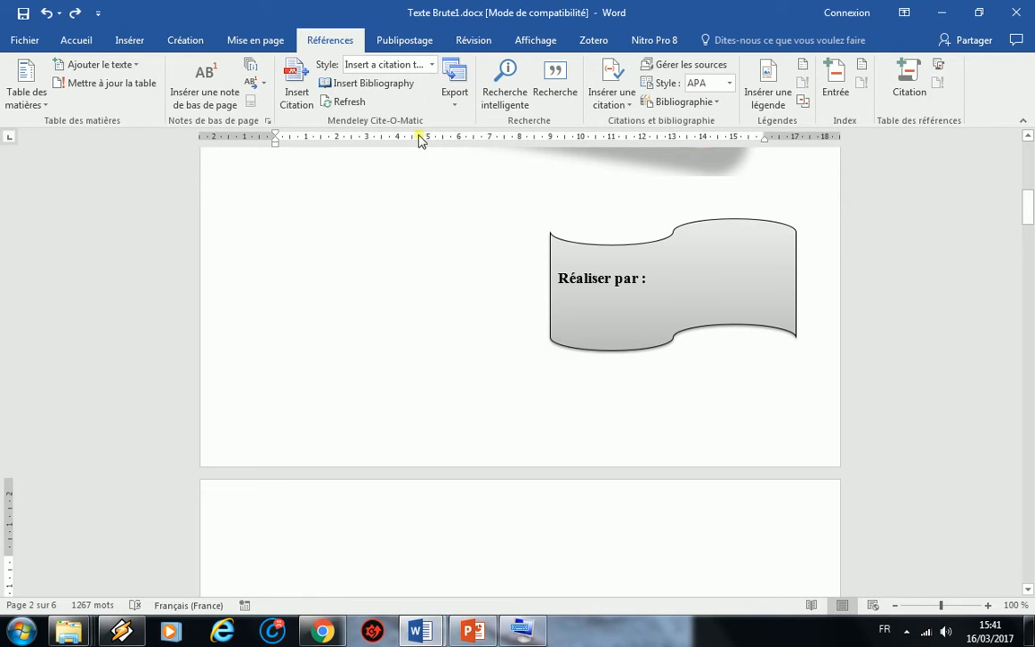
{"action": "left_click", "coordinate": [72, 41]}
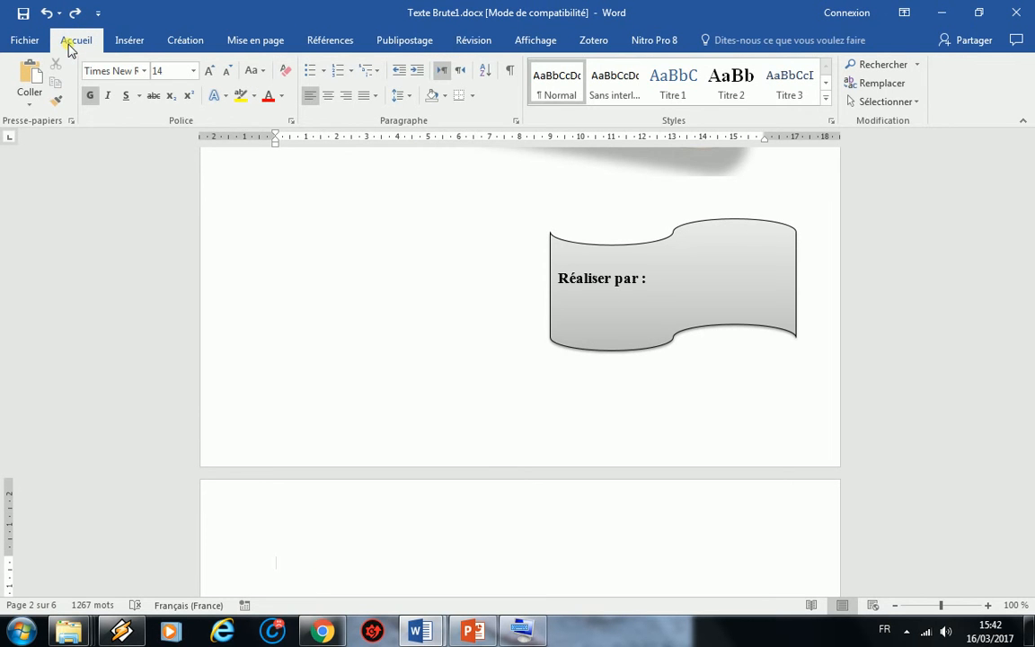
{"action": "scroll", "coordinate": [488, 461], "scroll_direction": "down", "scroll_amount": 2}
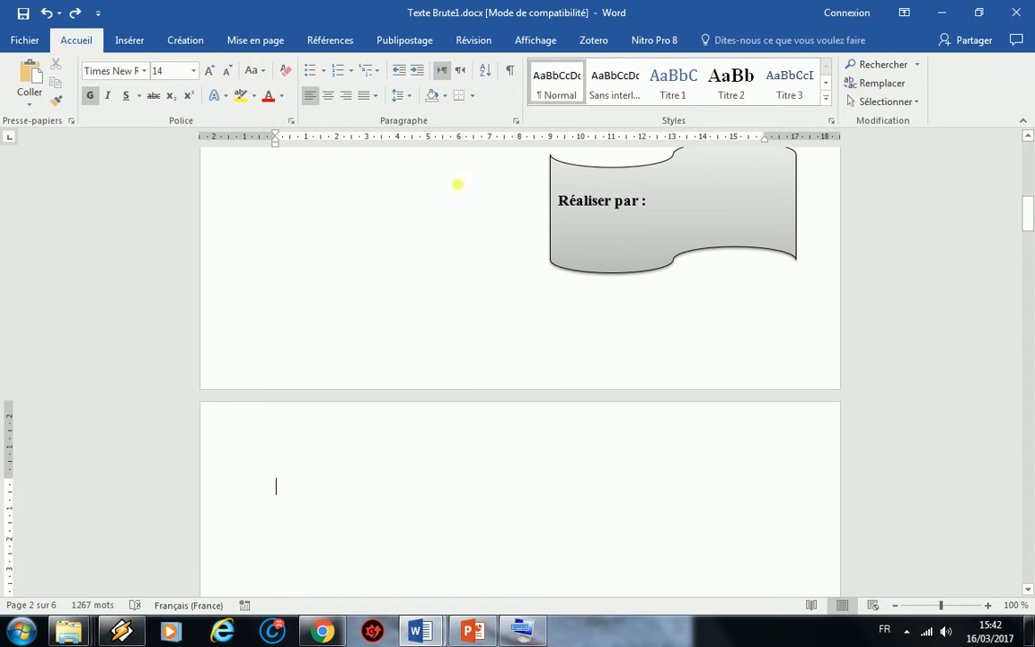
{"action": "left_click", "coordinate": [508, 77]}
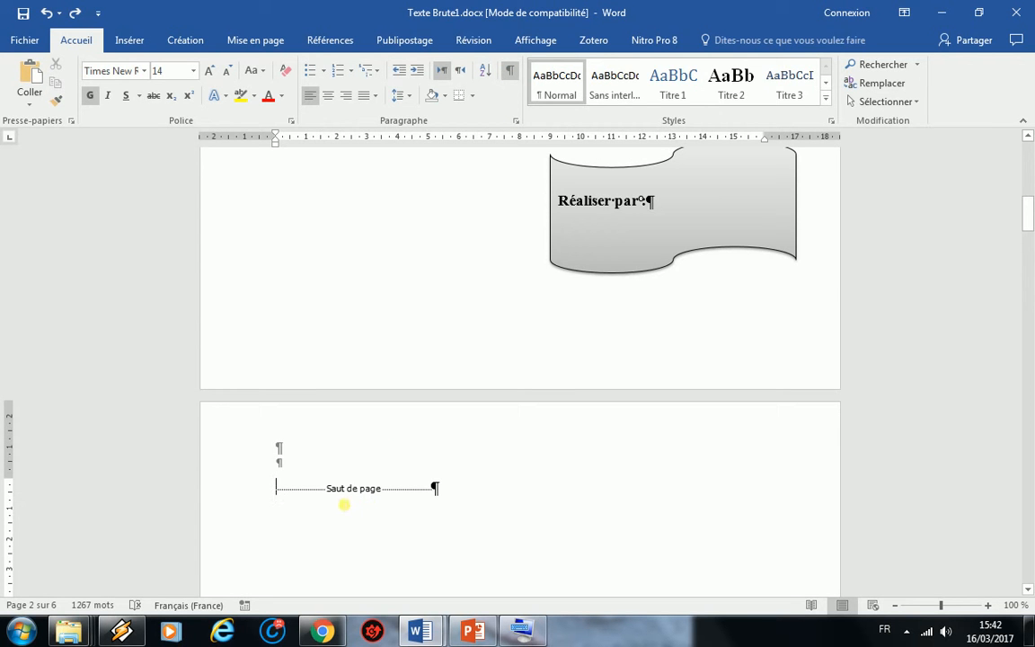
{"action": "left_click", "coordinate": [454, 494]}
{"action": "scroll", "coordinate": [454, 494], "scroll_direction": "down", "scroll_amount": 4}
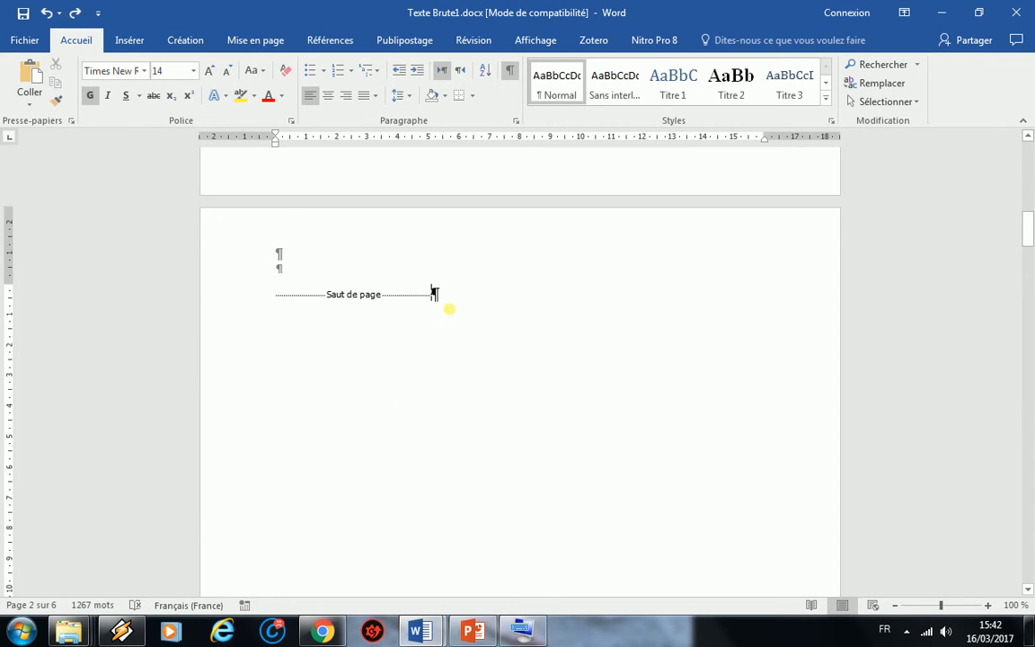
{"action": "scroll", "coordinate": [455, 327], "scroll_direction": "down", "scroll_amount": 16}
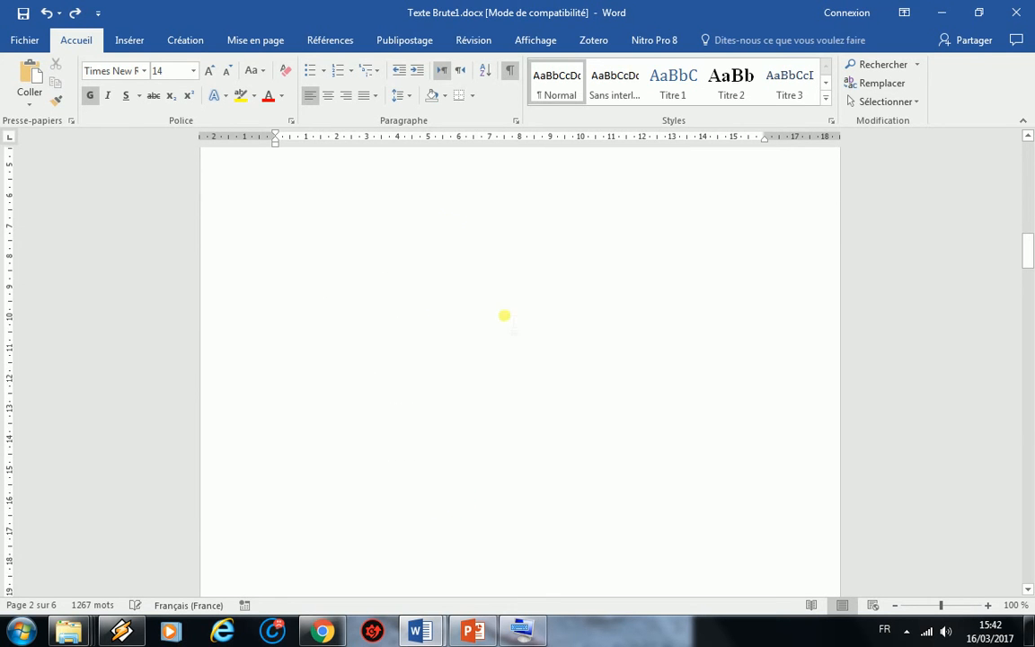
{"action": "scroll", "coordinate": [437, 266], "scroll_direction": "up", "scroll_amount": 18}
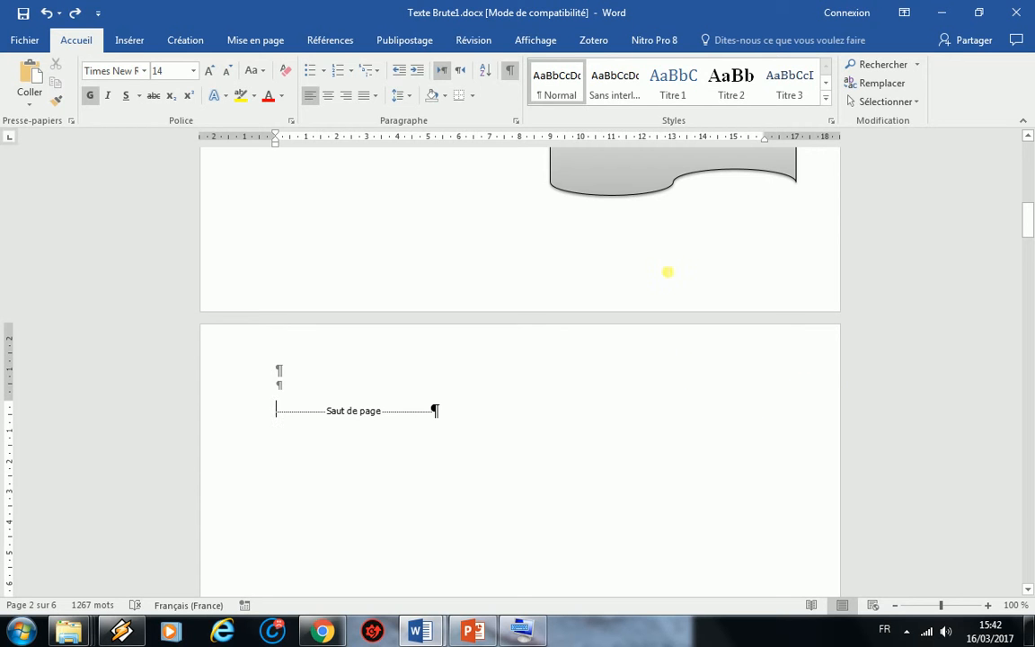
{"action": "left_click", "coordinate": [511, 72]}
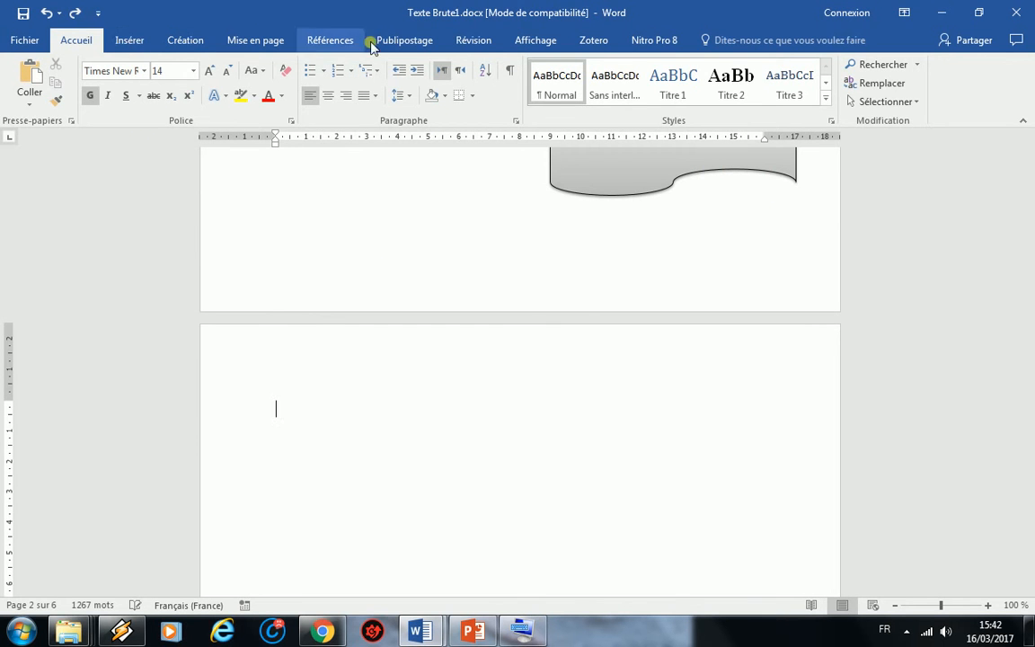
Insert the Table automatique 2 table of contents before the page break on the blank page after the cover.
{"action": "left_click", "coordinate": [325, 36]}
{"action": "left_click", "coordinate": [27, 90]}
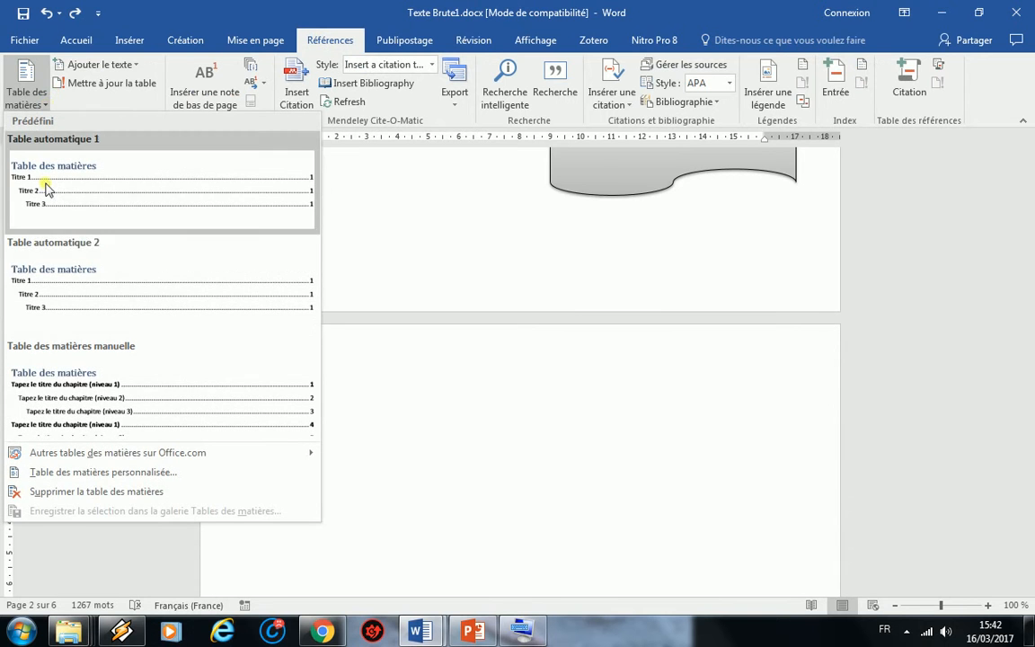
{"action": "left_click", "coordinate": [97, 282]}
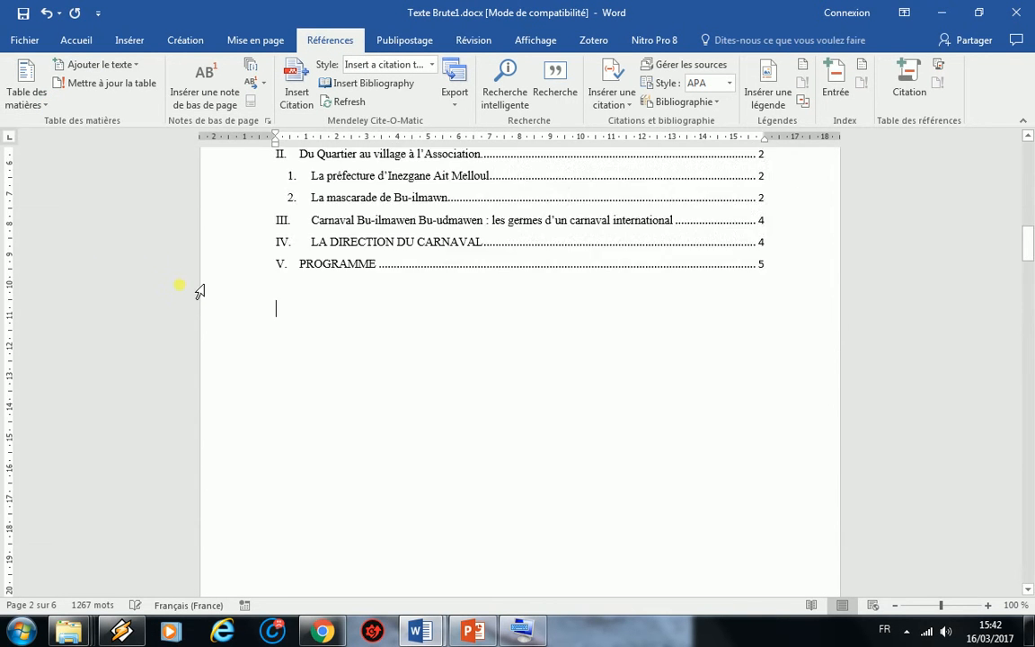
{"action": "scroll", "coordinate": [244, 303], "scroll_direction": "up", "scroll_amount": 5}
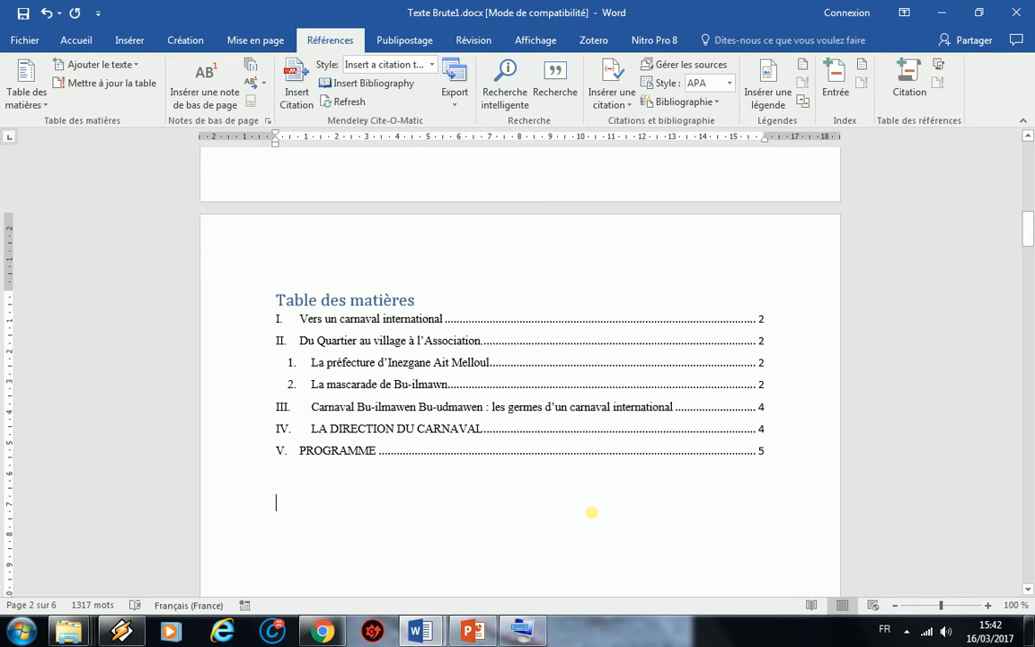
Check the layout of the table of contents page down to its footer and examine the listed entries.
{"action": "left_click", "coordinate": [592, 511]}
{"action": "scroll", "coordinate": [493, 321], "scroll_direction": "down", "scroll_amount": 3}
{"action": "scroll", "coordinate": [621, 435], "scroll_direction": "down", "scroll_amount": 3}
{"action": "scroll", "coordinate": [621, 435], "scroll_direction": "down", "scroll_amount": 7}
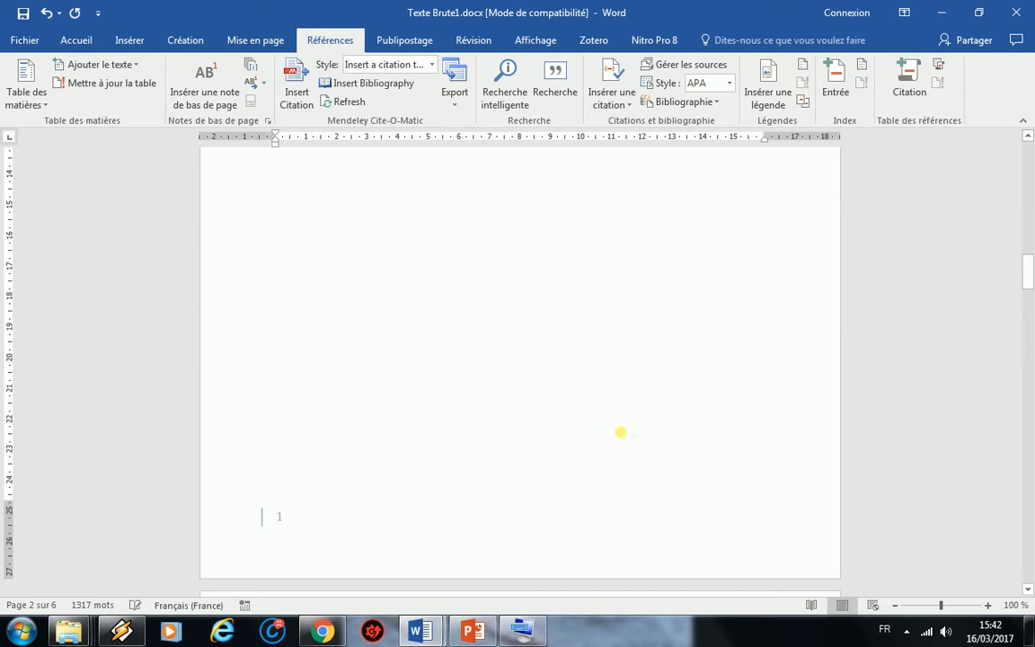
{"action": "scroll", "coordinate": [541, 412], "scroll_direction": "up", "scroll_amount": 15}
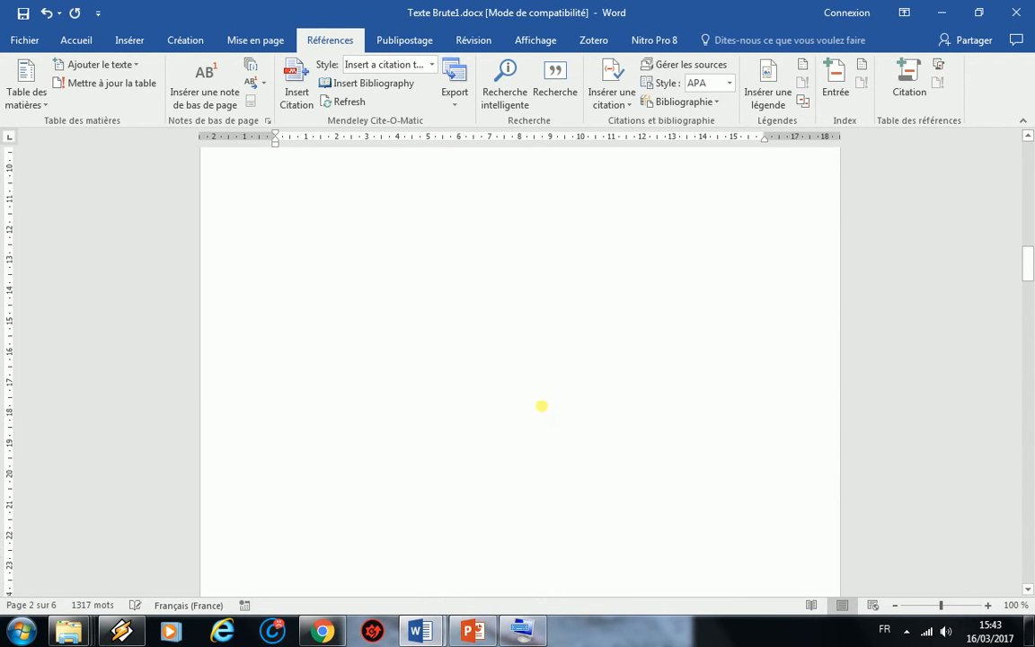
{"action": "left_click", "coordinate": [439, 437]}
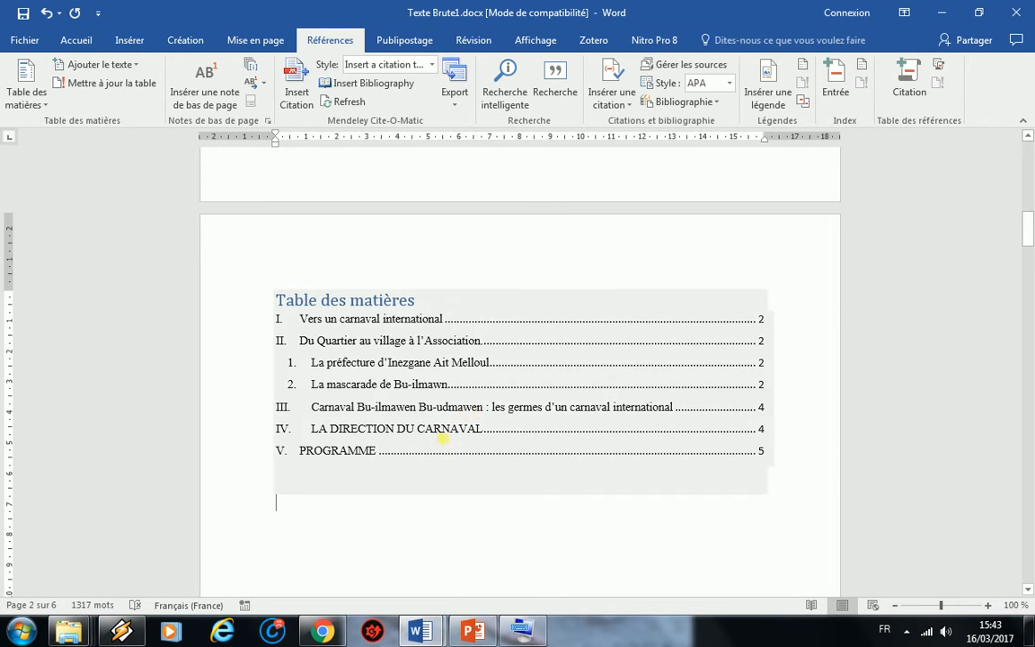
{"action": "left_click", "coordinate": [584, 544]}
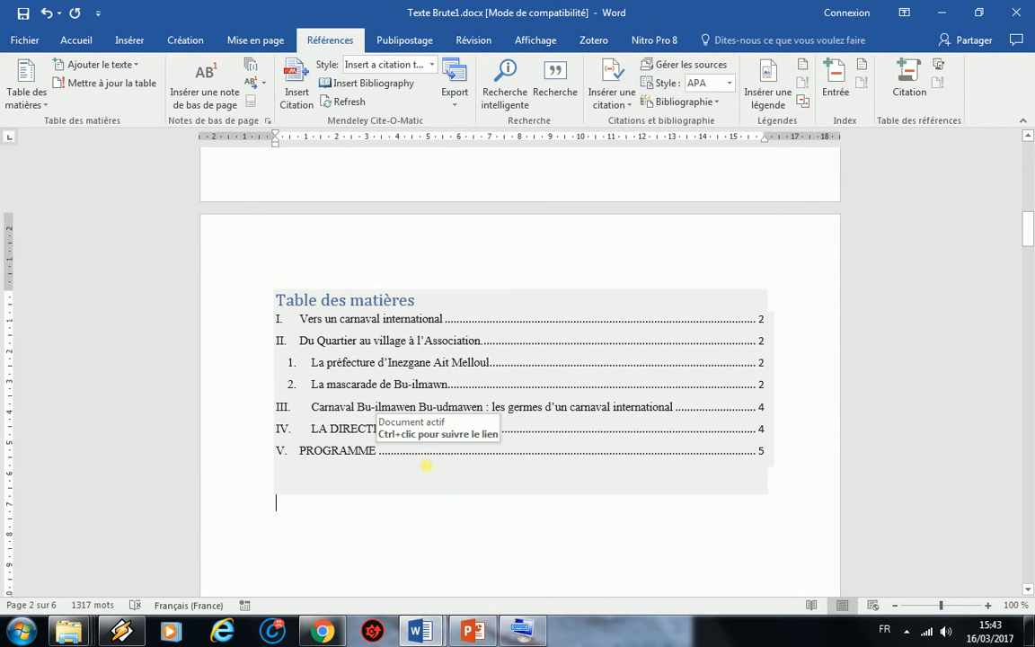
{"action": "left_click", "coordinate": [401, 301]}
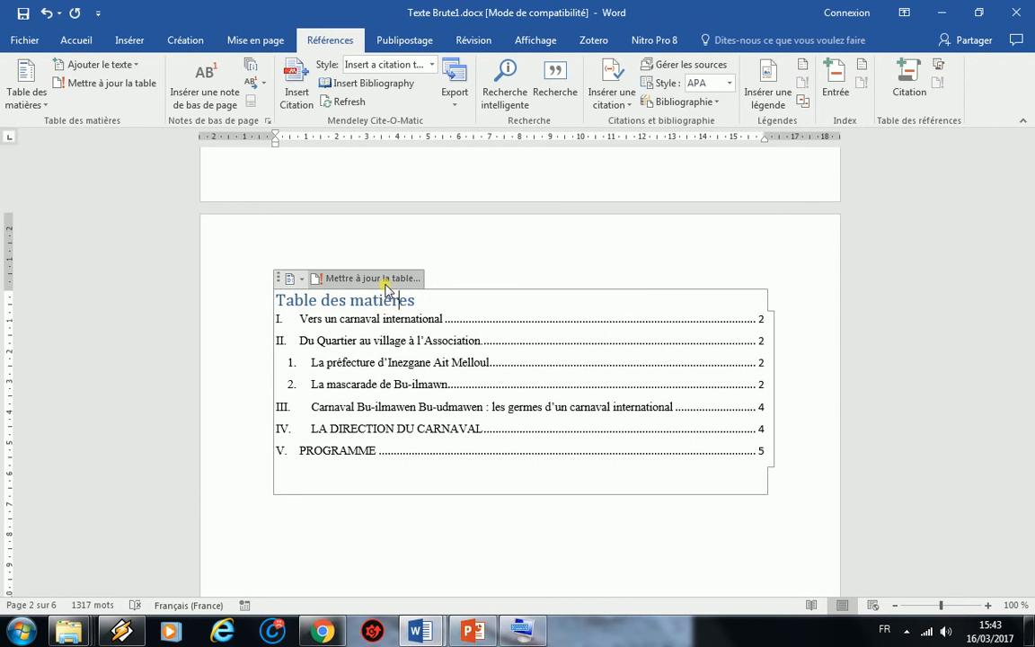
{"action": "left_click", "coordinate": [387, 286]}
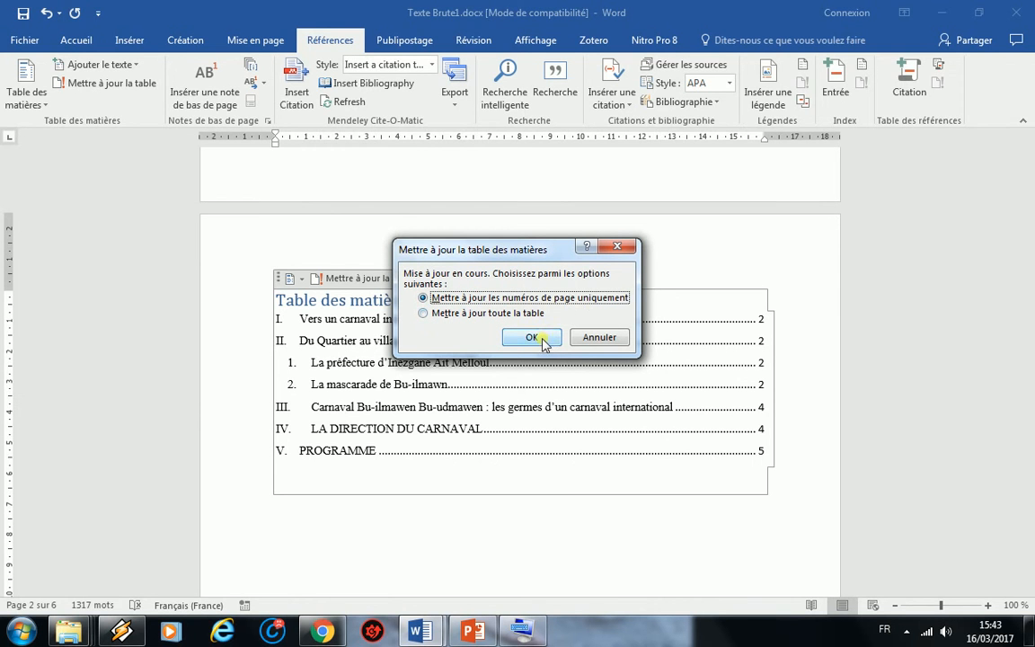
{"action": "left_click", "coordinate": [460, 314]}
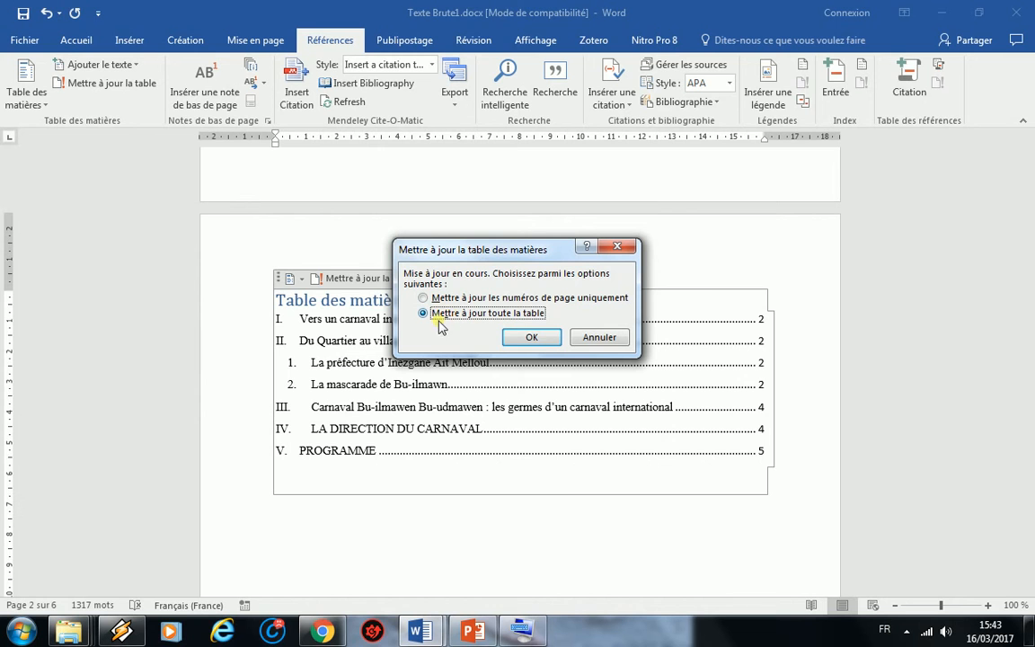
{"action": "left_click", "coordinate": [600, 337]}
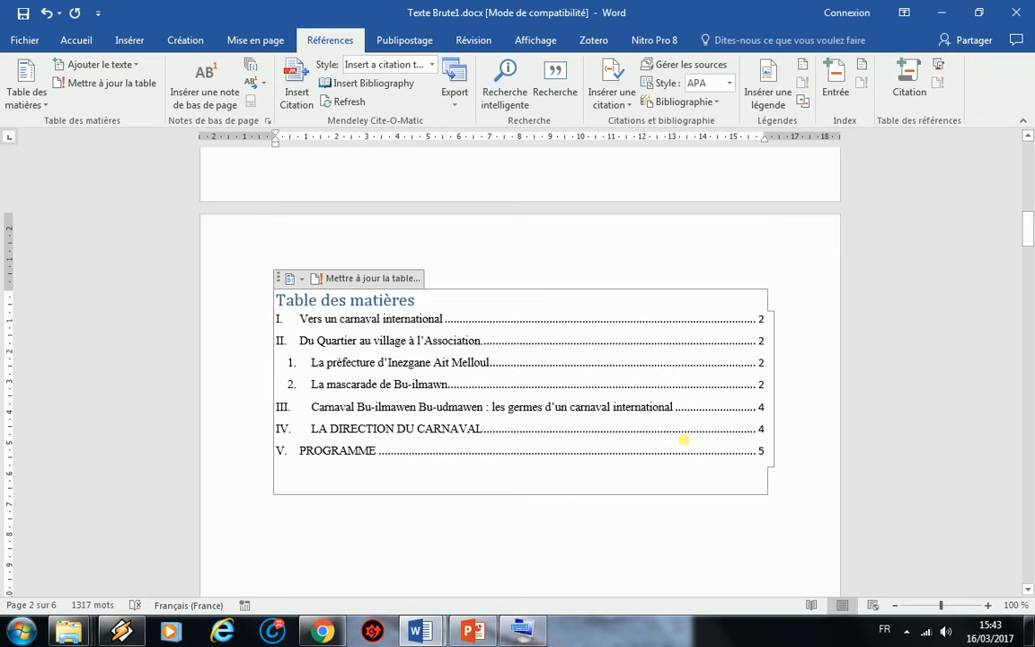
Format all the table of contents entries, from chapter I to chapter V, in bold at font size 12.
{"action": "left_click", "coordinate": [429, 464]}
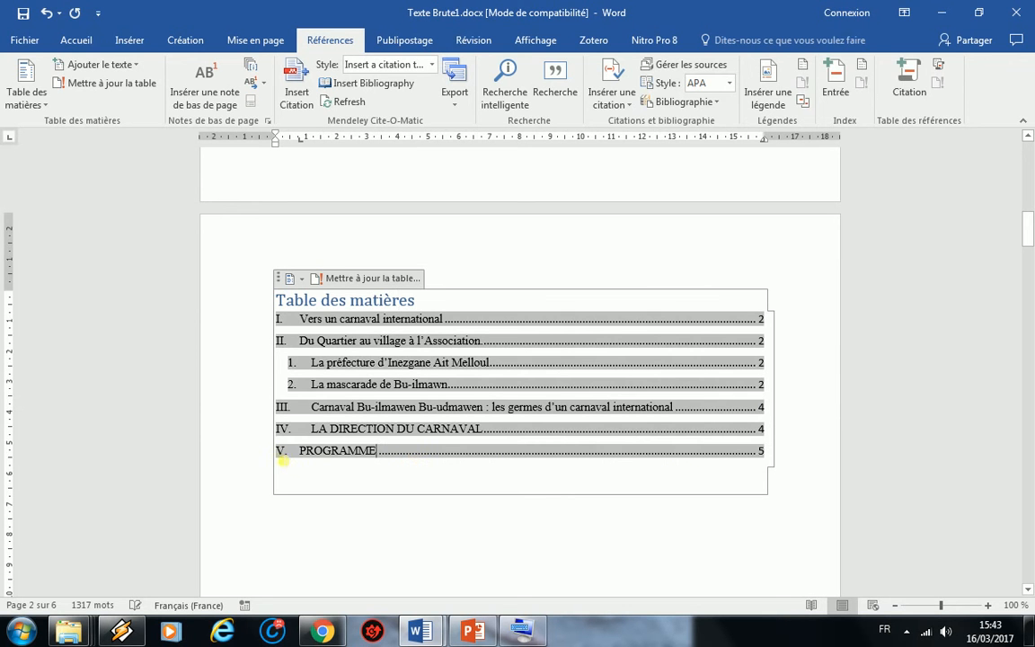
{"action": "left_click", "coordinate": [76, 40]}
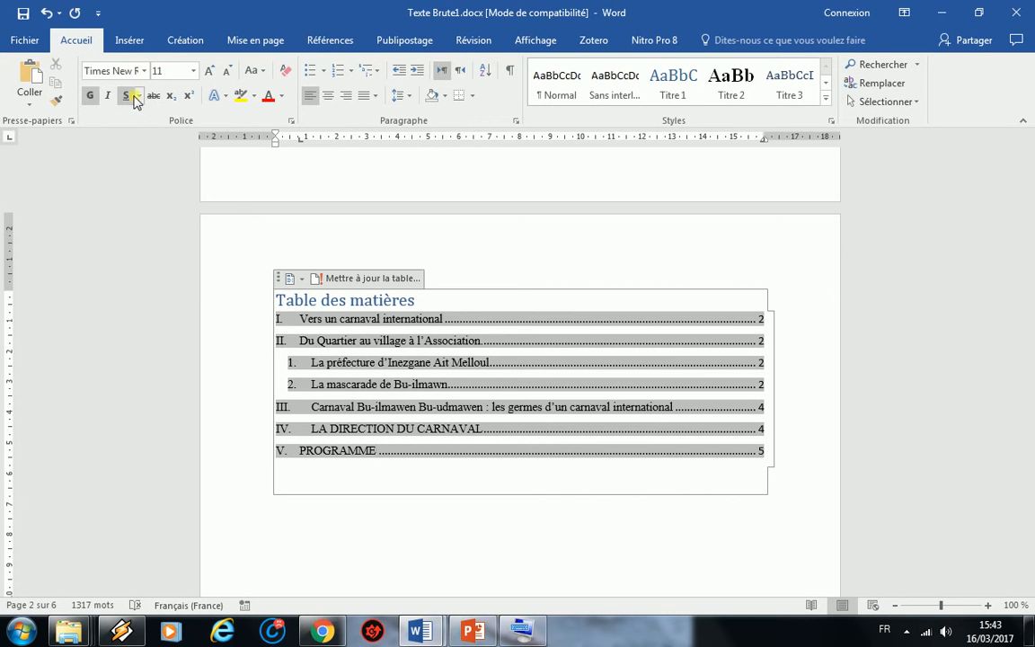
{"action": "left_click", "coordinate": [209, 72]}
{"action": "left_click", "coordinate": [401, 362]}
{"action": "left_click_drag", "start_coordinate": [280, 328], "coordinate": [733, 460]}
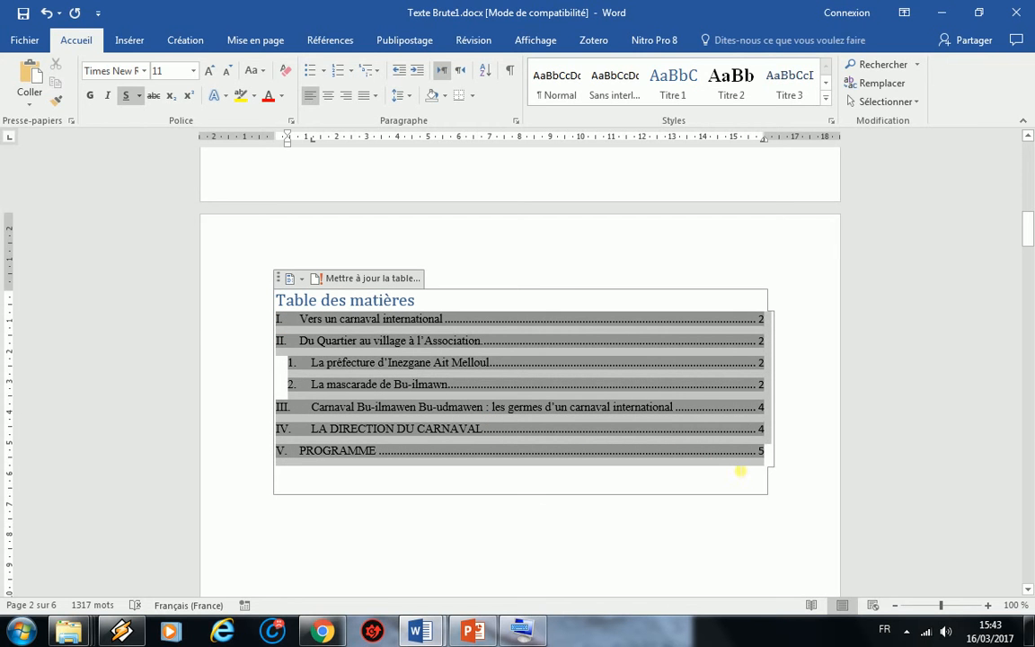
{"action": "left_click", "coordinate": [208, 72]}
{"action": "left_click", "coordinate": [208, 72]}
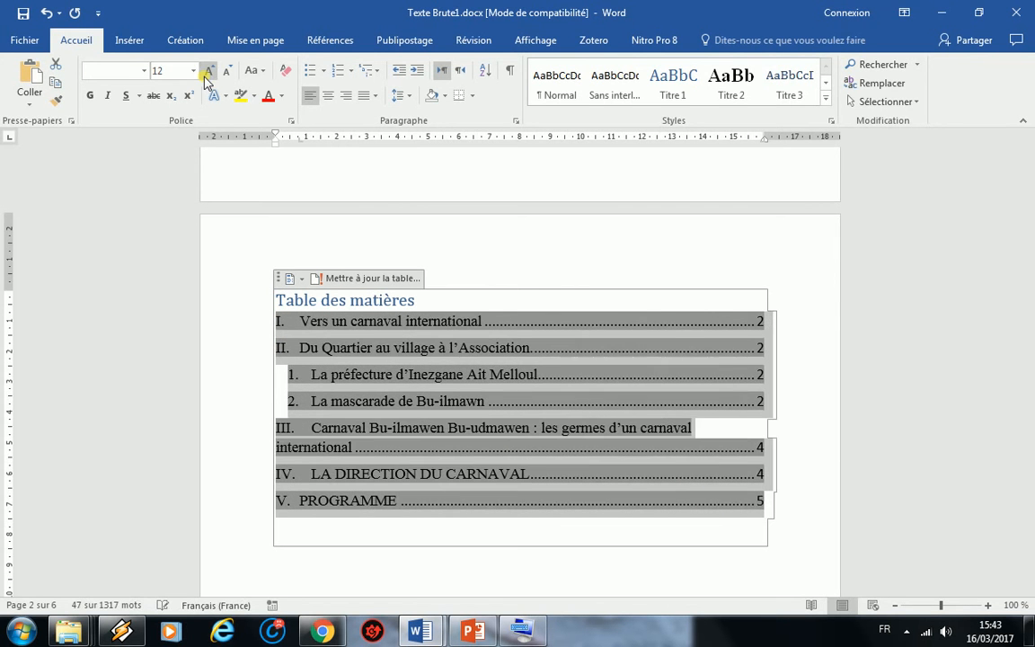
{"action": "left_click", "coordinate": [91, 96]}
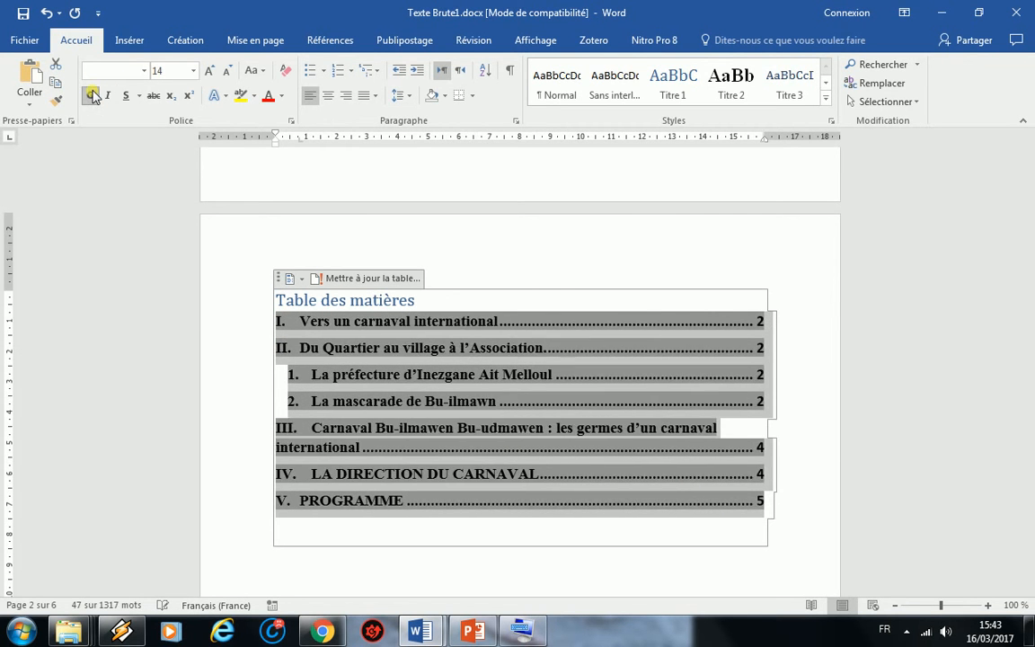
{"action": "left_click", "coordinate": [228, 70]}
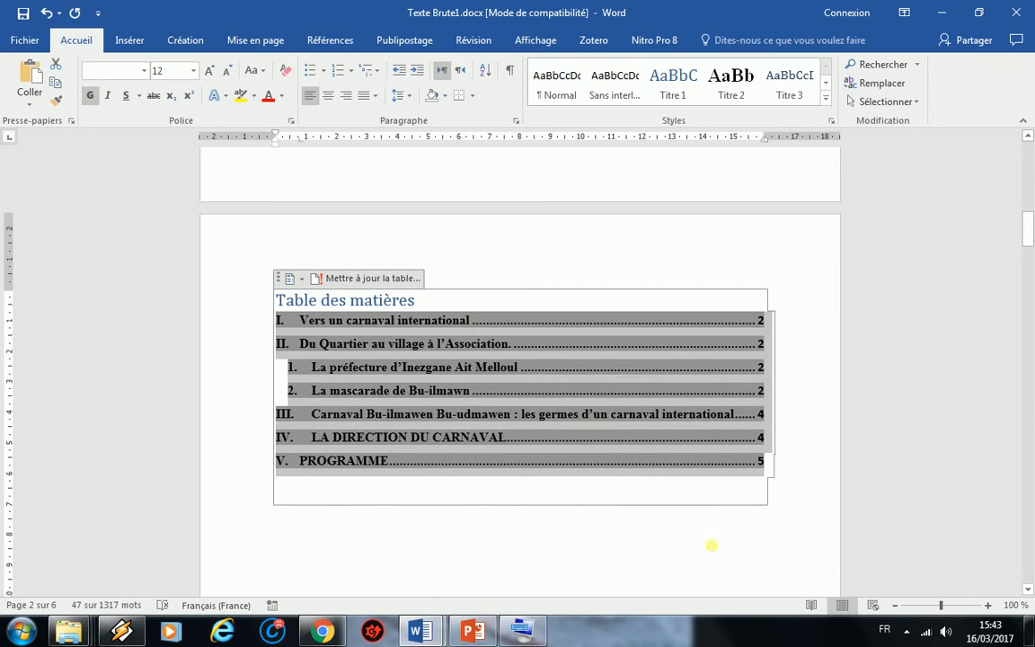
{"action": "left_click", "coordinate": [651, 482]}
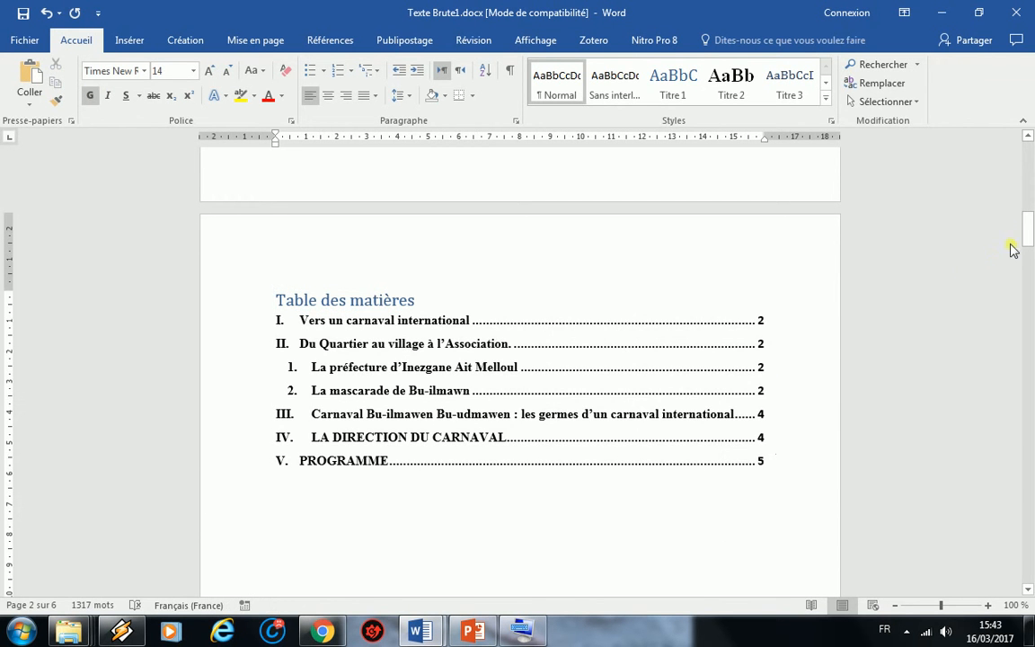
Examine the bottom of the cover page in Vers un carnaval international.docx and compare it with the cover in Texte Brute1.docx.
{"action": "mouse_move", "coordinate": [1027, 227]}
{"action": "left_mouse_down"}
{"action": "mouse_move", "coordinate": [1029, 214]}
{"action": "mouse_move", "coordinate": [1028, 233]}
{"action": "left_mouse_up"}
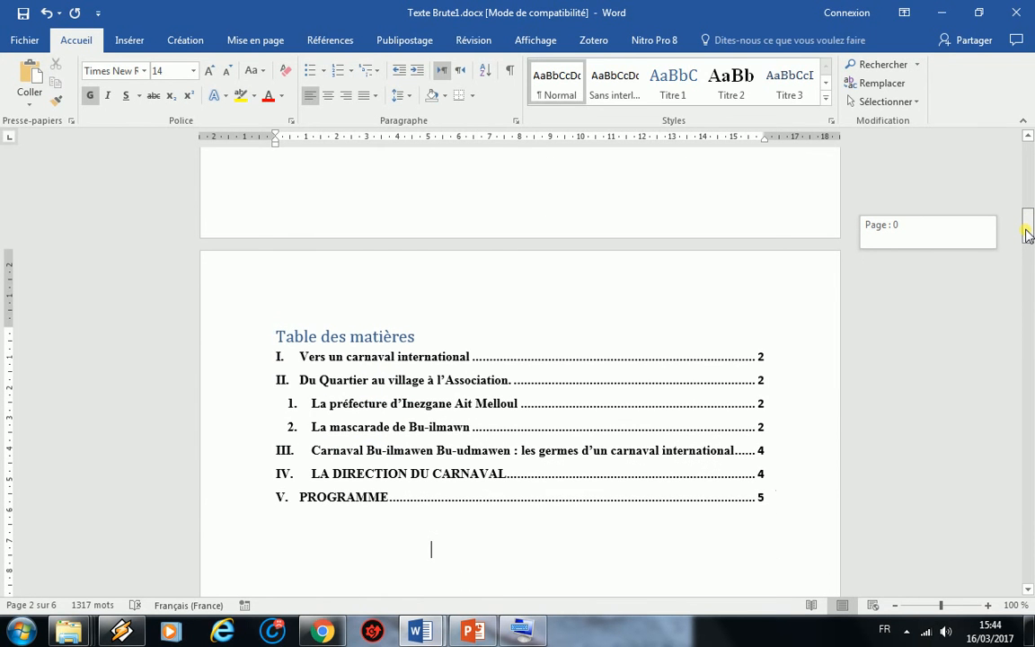
{"action": "mouse_move", "coordinate": [420, 632]}
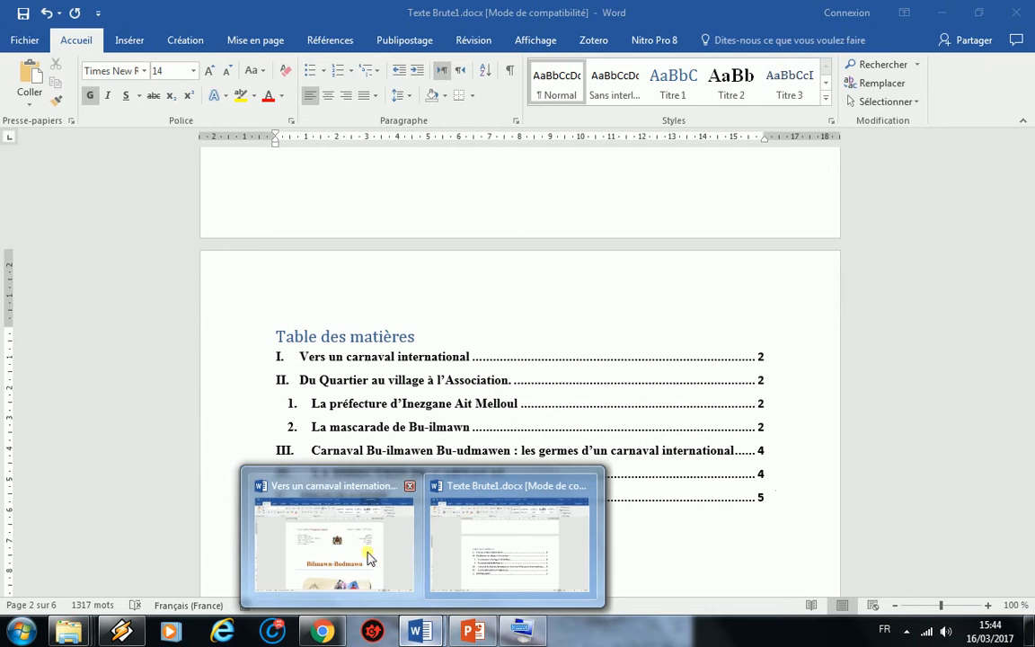
{"action": "left_click", "coordinate": [367, 558]}
{"action": "scroll", "coordinate": [647, 413], "scroll_direction": "down", "scroll_amount": 10}
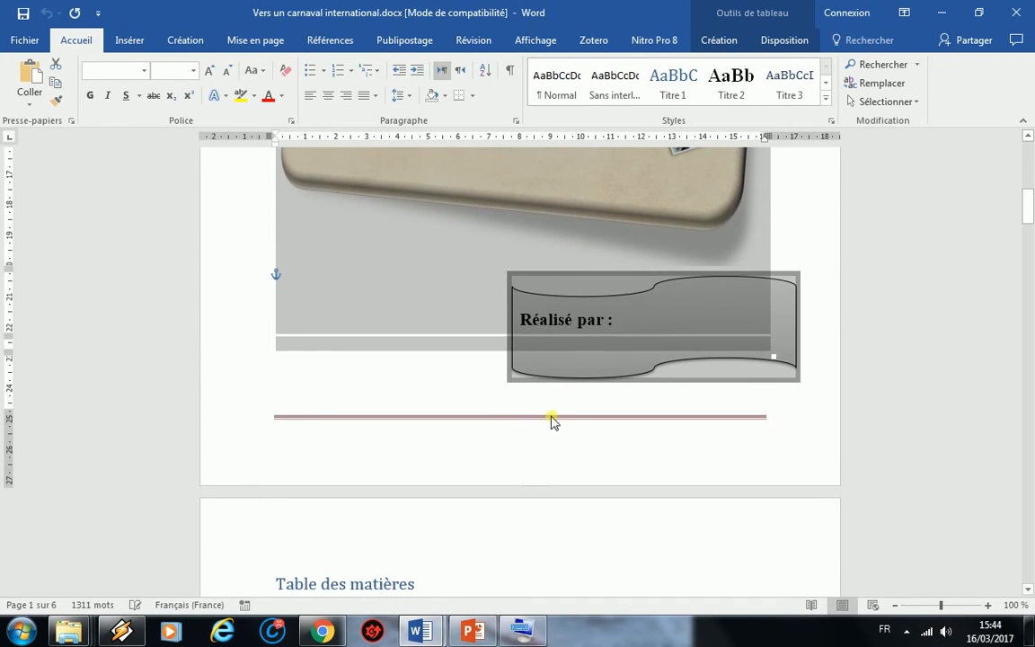
{"action": "mouse_move", "coordinate": [420, 632]}
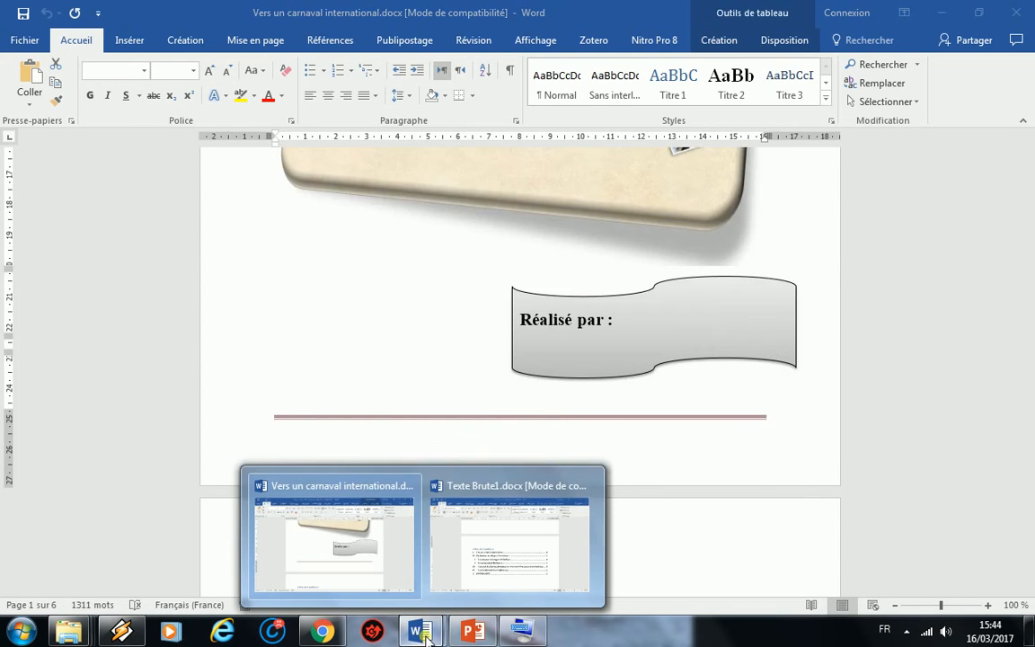
{"action": "left_click", "coordinate": [509, 539]}
{"action": "scroll", "coordinate": [506, 435], "scroll_direction": "up", "scroll_amount": 5}
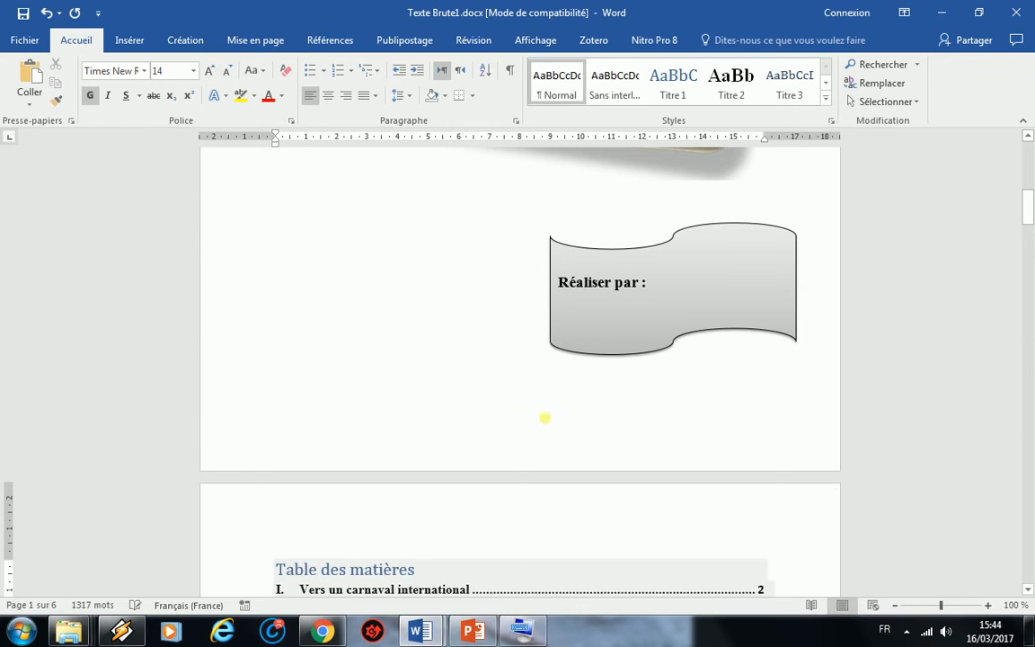
Draw a horizontal line about 14.7 cm long across the first-page footer of the cover.
{"action": "double_click", "coordinate": [451, 397]}
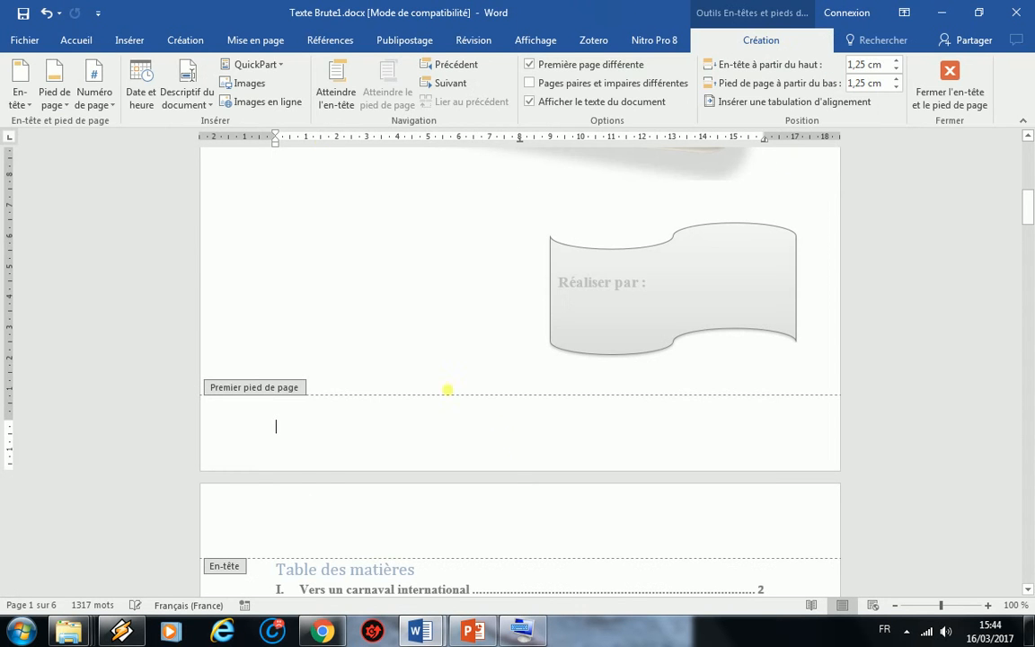
{"action": "left_click", "coordinate": [81, 40]}
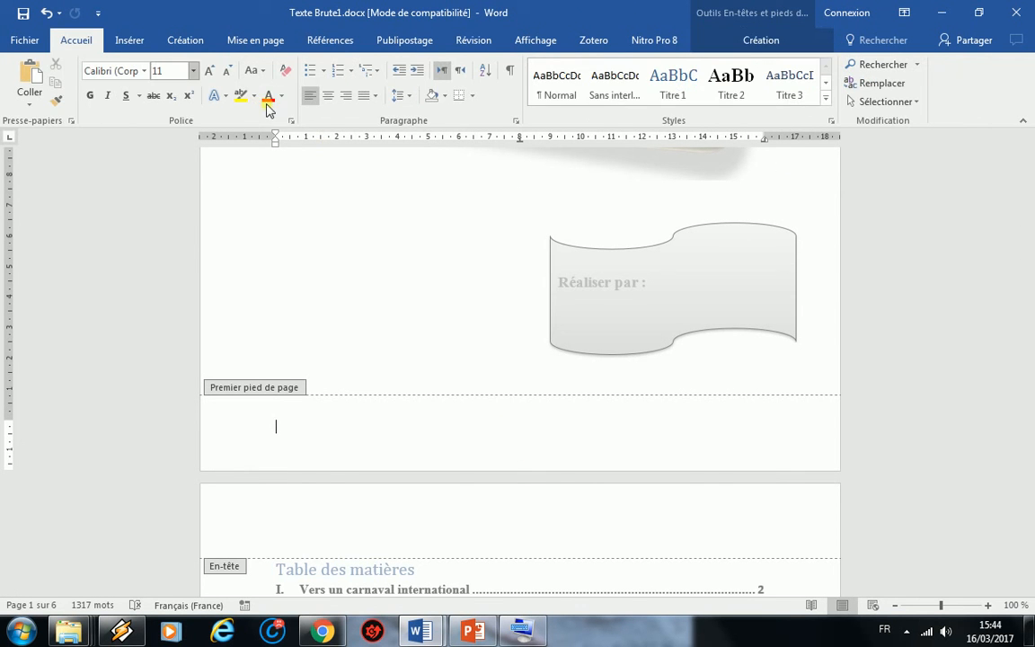
{"action": "left_click", "coordinate": [139, 40]}
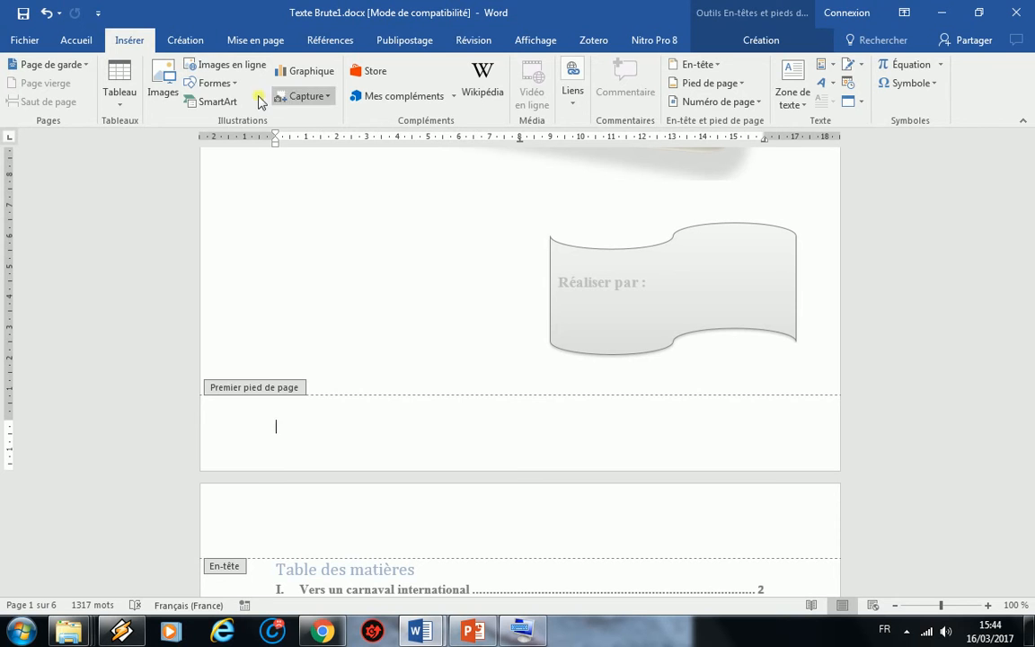
{"action": "left_click", "coordinate": [237, 83]}
{"action": "left_click", "coordinate": [227, 120]}
{"action": "left_click_drag", "start_coordinate": [749, 420], "coordinate": [300, 419]}
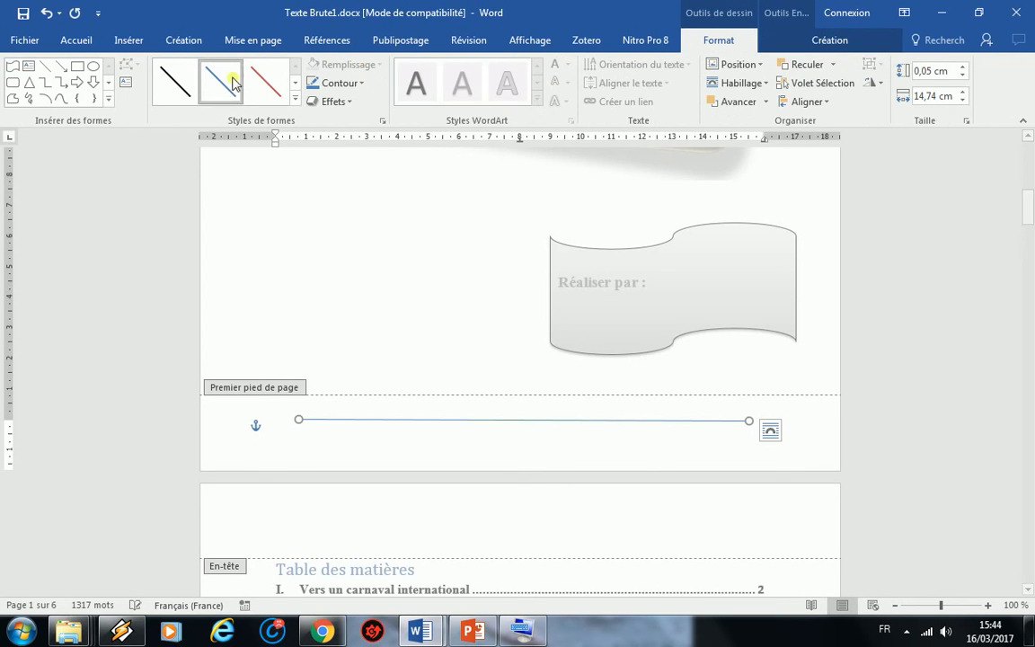
Give the cover's footer line the red line style with a 4½ pt outline thickness, and return to the document body.
{"action": "left_click", "coordinate": [261, 81]}
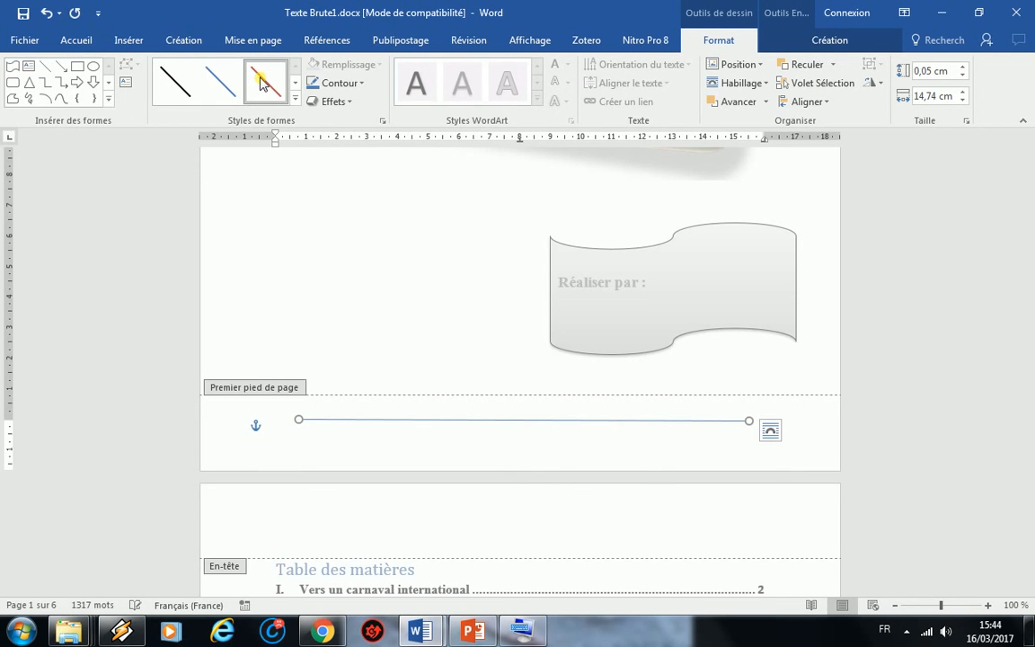
{"action": "left_click", "coordinate": [362, 82]}
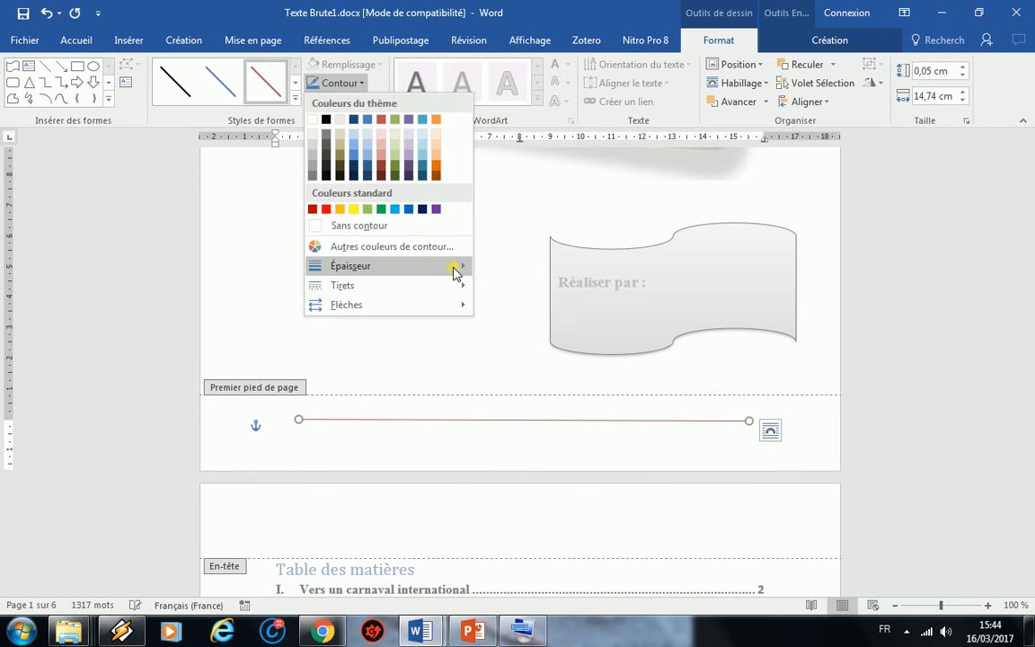
{"action": "mouse_move", "coordinate": [458, 272]}
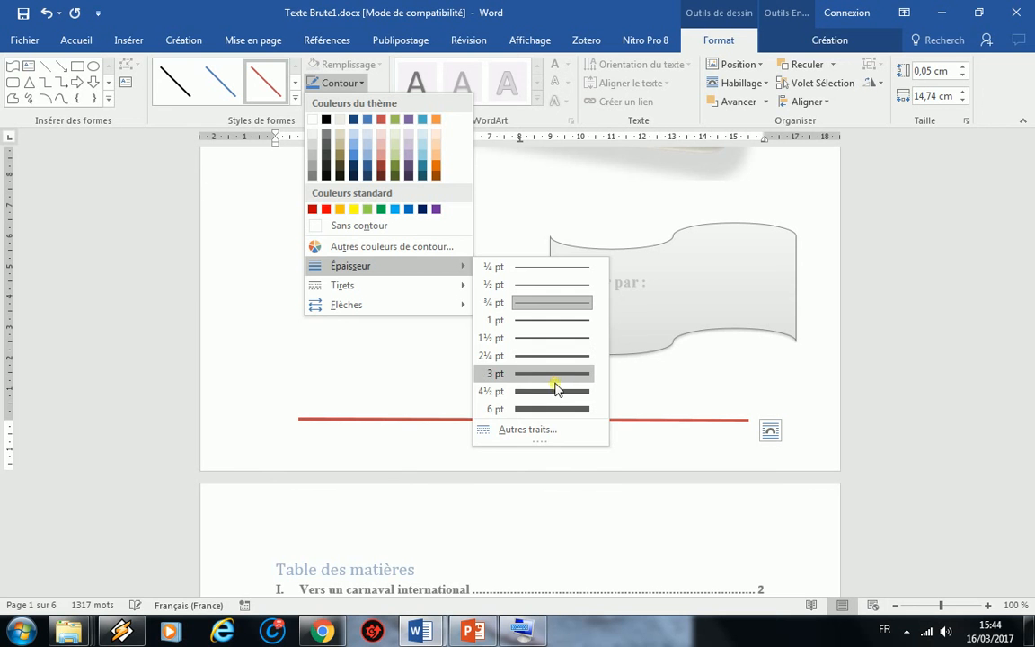
{"action": "left_click", "coordinate": [557, 391]}
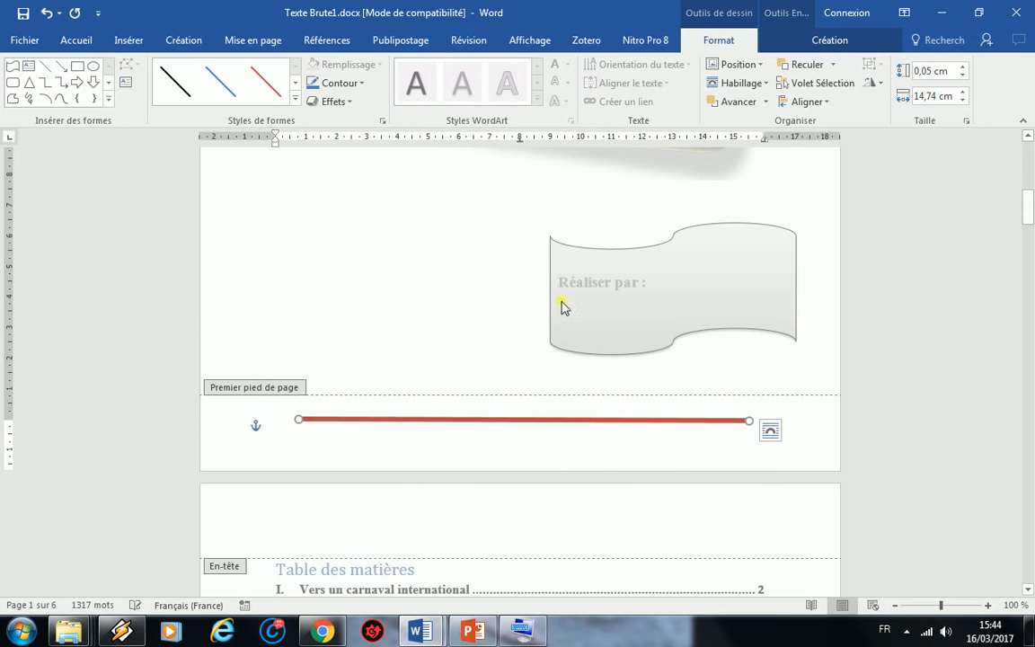
{"action": "double_click", "coordinate": [377, 293]}
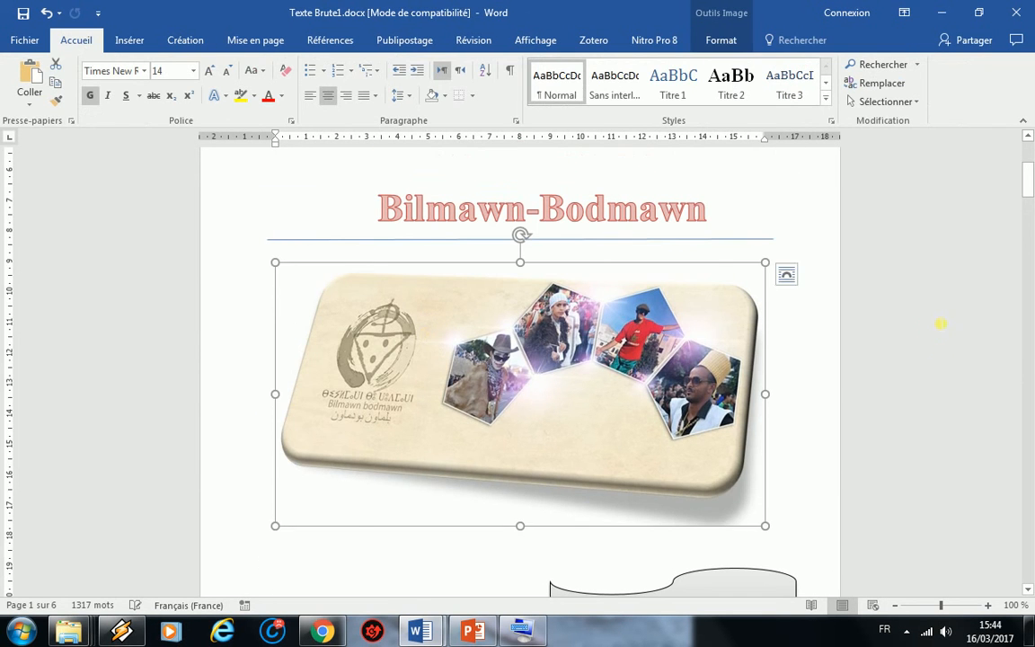
{"action": "left_click", "coordinate": [860, 325]}
Review the whole document from the cover through the table of contents, chapters and page numbers to the programme table, and recheck the cover's footer line.
{"action": "scroll", "coordinate": [860, 325], "scroll_direction": "up", "scroll_amount": 5}
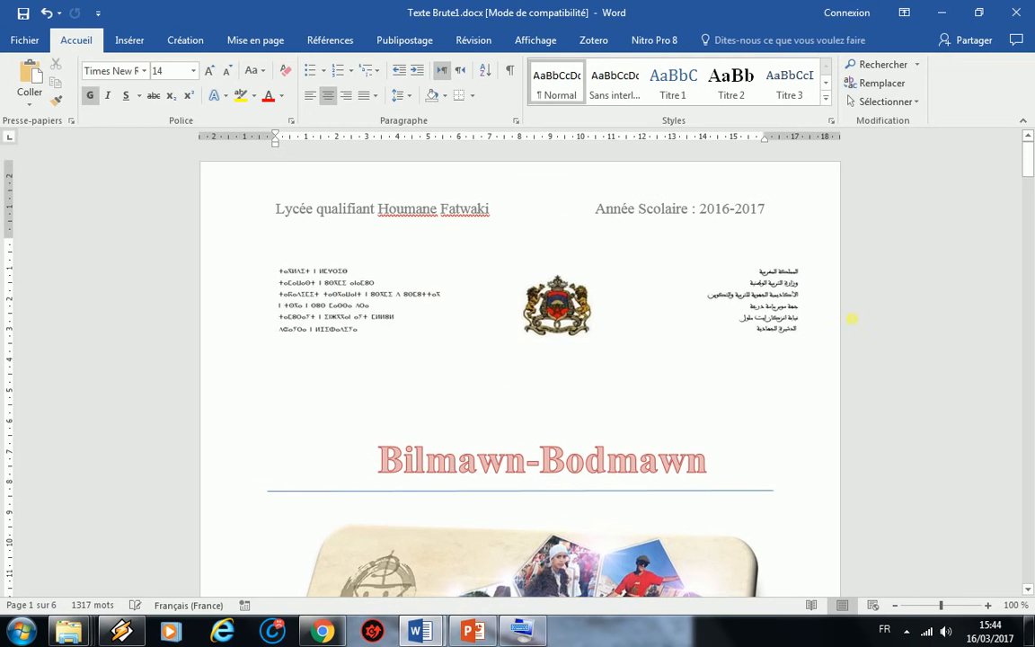
{"action": "scroll", "coordinate": [848, 321], "scroll_direction": "down", "scroll_amount": 10}
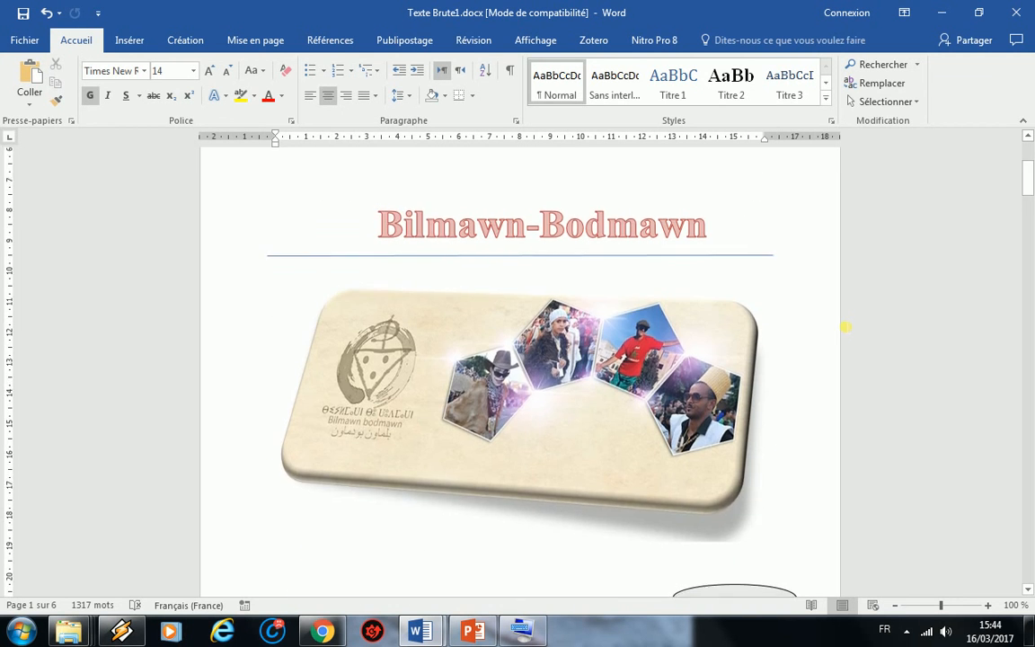
{"action": "scroll", "coordinate": [848, 330], "scroll_direction": "down", "scroll_amount": 5}
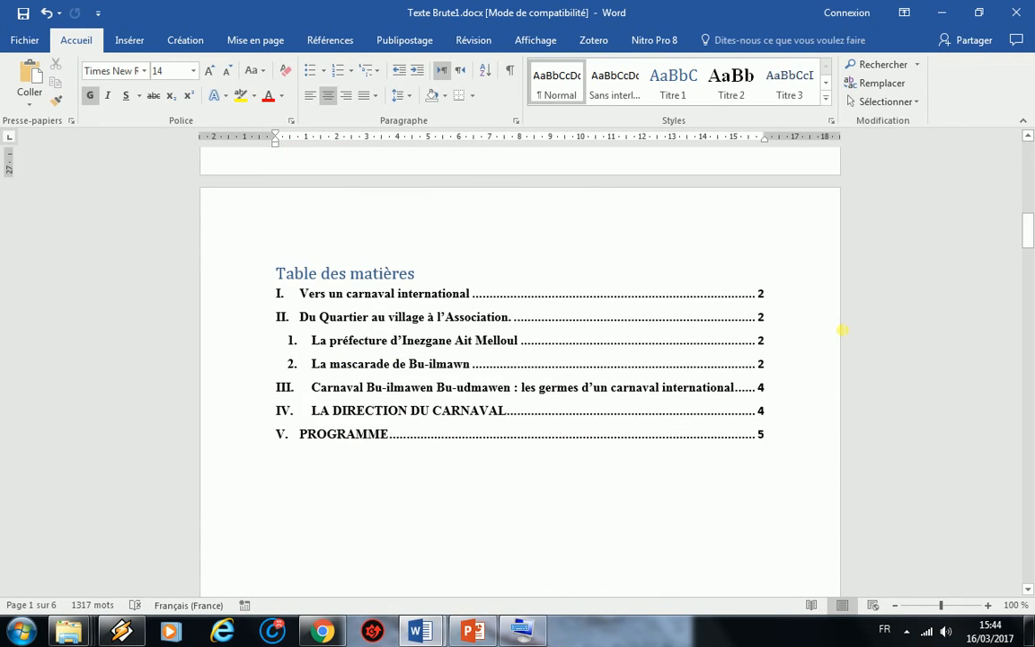
{"action": "scroll", "coordinate": [831, 332], "scroll_direction": "down", "scroll_amount": 10}
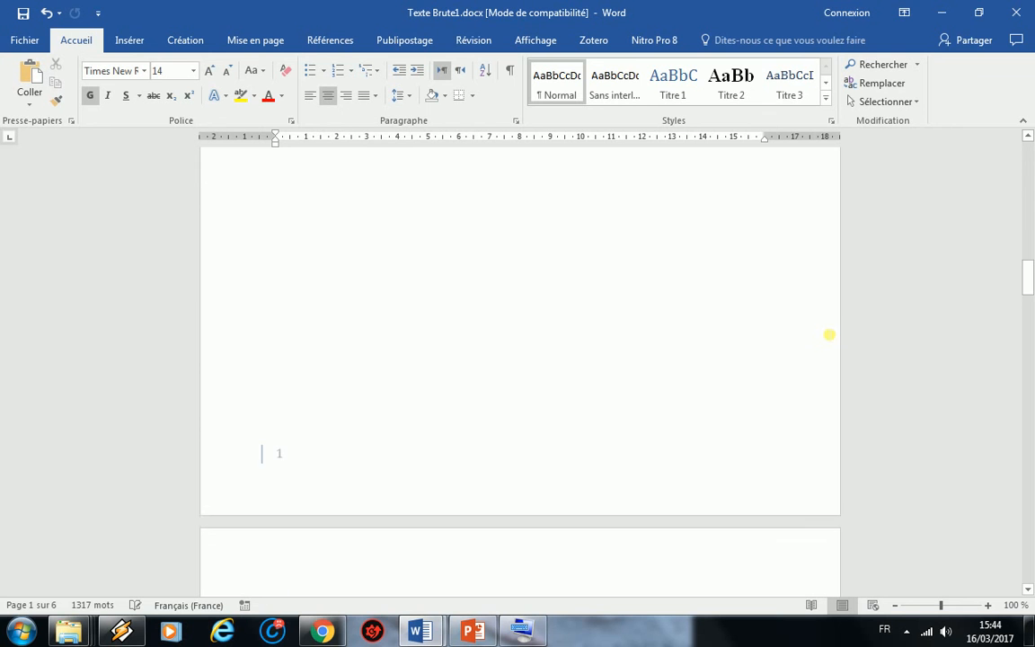
{"action": "scroll", "coordinate": [825, 334], "scroll_direction": "down", "scroll_amount": 3}
{"action": "scroll", "coordinate": [823, 328], "scroll_direction": "down", "scroll_amount": 4}
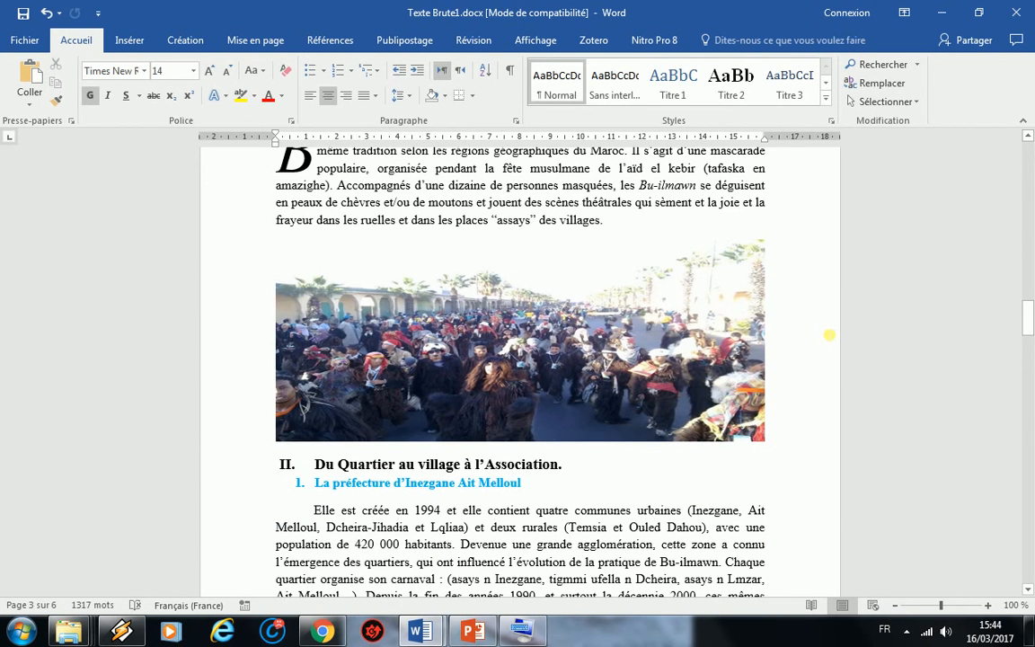
{"action": "scroll", "coordinate": [828, 334], "scroll_direction": "down", "scroll_amount": 8}
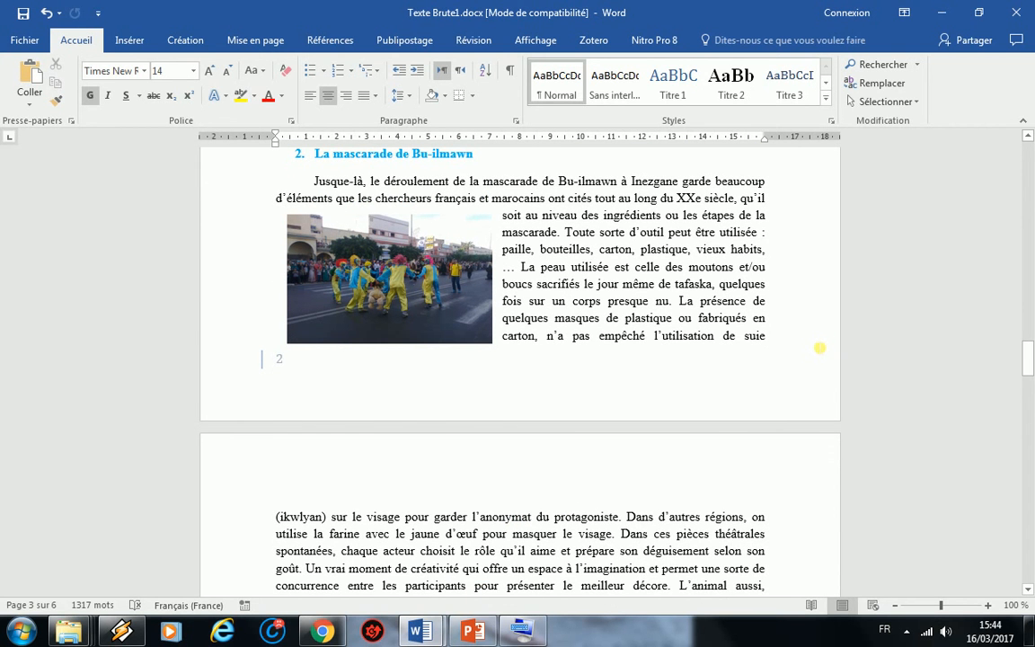
{"action": "scroll", "coordinate": [814, 342], "scroll_direction": "down", "scroll_amount": 8}
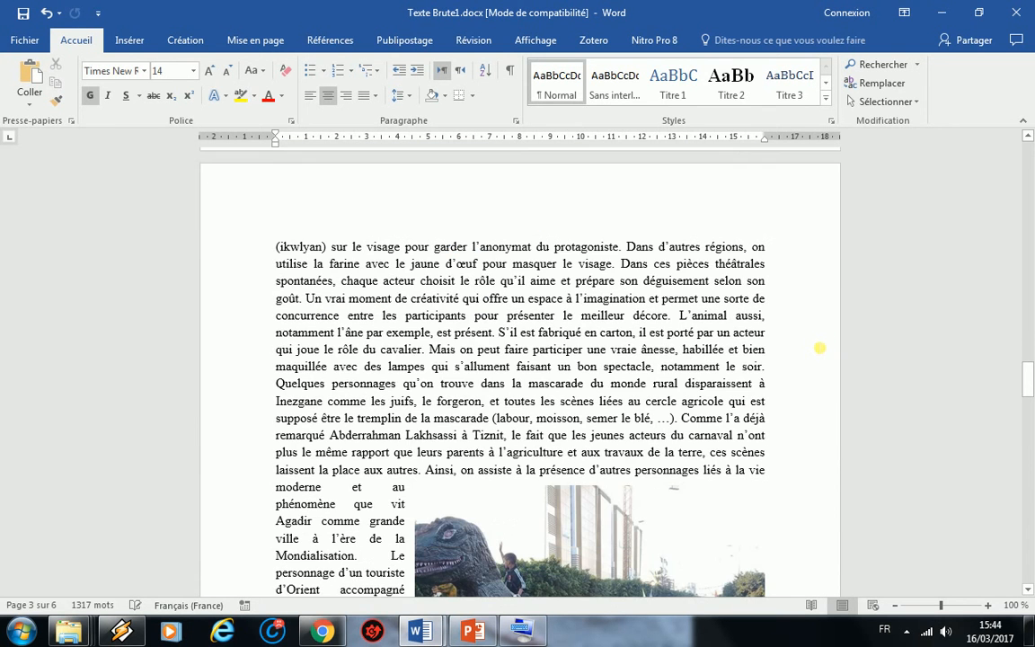
{"action": "scroll", "coordinate": [820, 348], "scroll_direction": "down", "scroll_amount": 3}
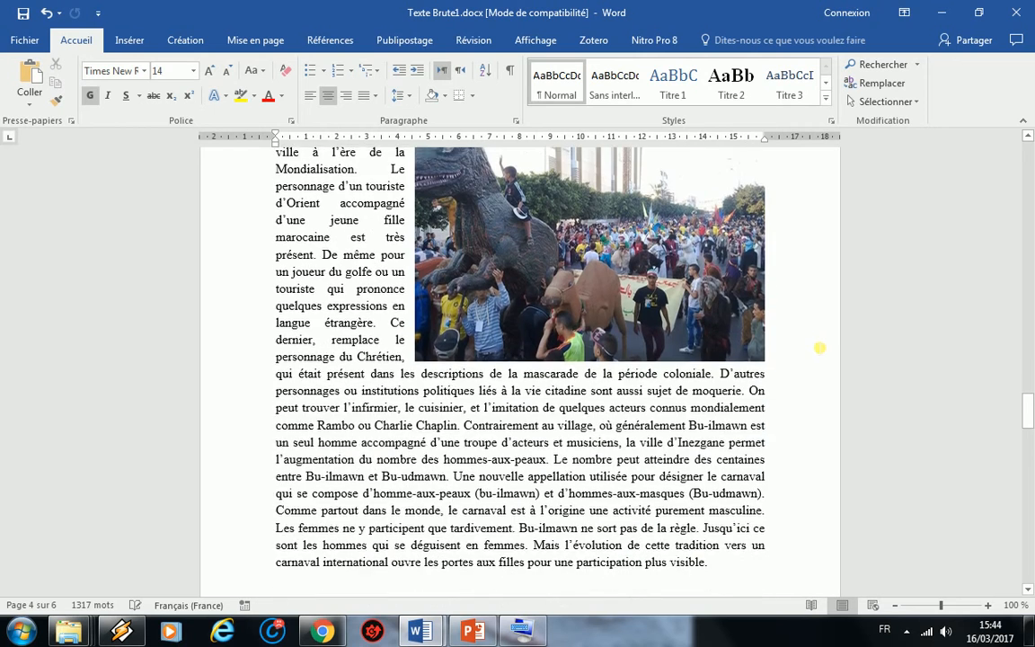
{"action": "scroll", "coordinate": [819, 348], "scroll_direction": "down", "scroll_amount": 4}
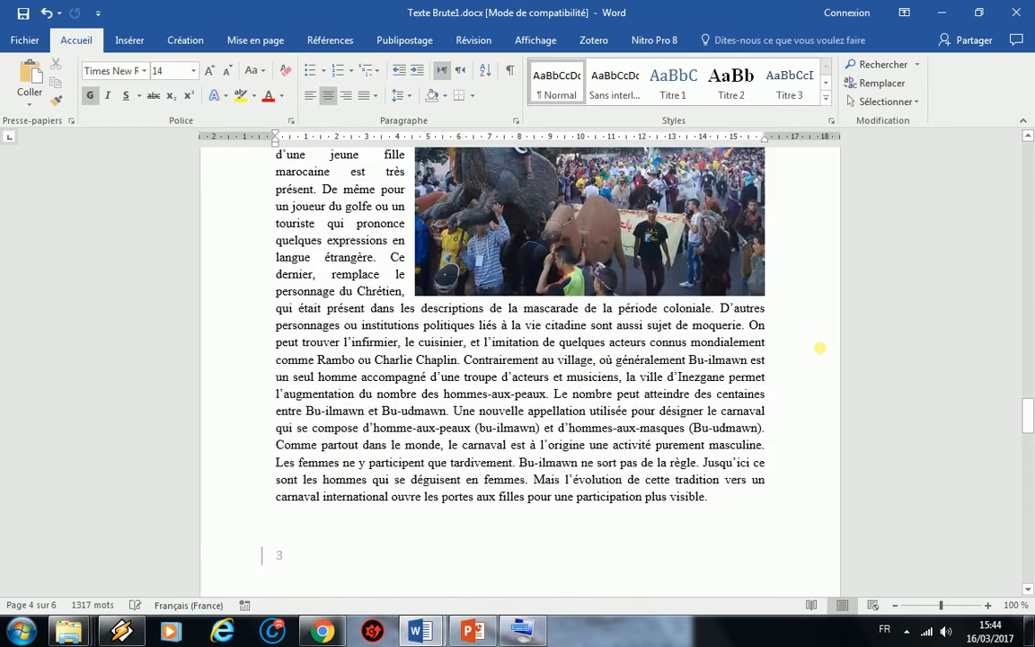
{"action": "scroll", "coordinate": [820, 348], "scroll_direction": "down", "scroll_amount": 8}
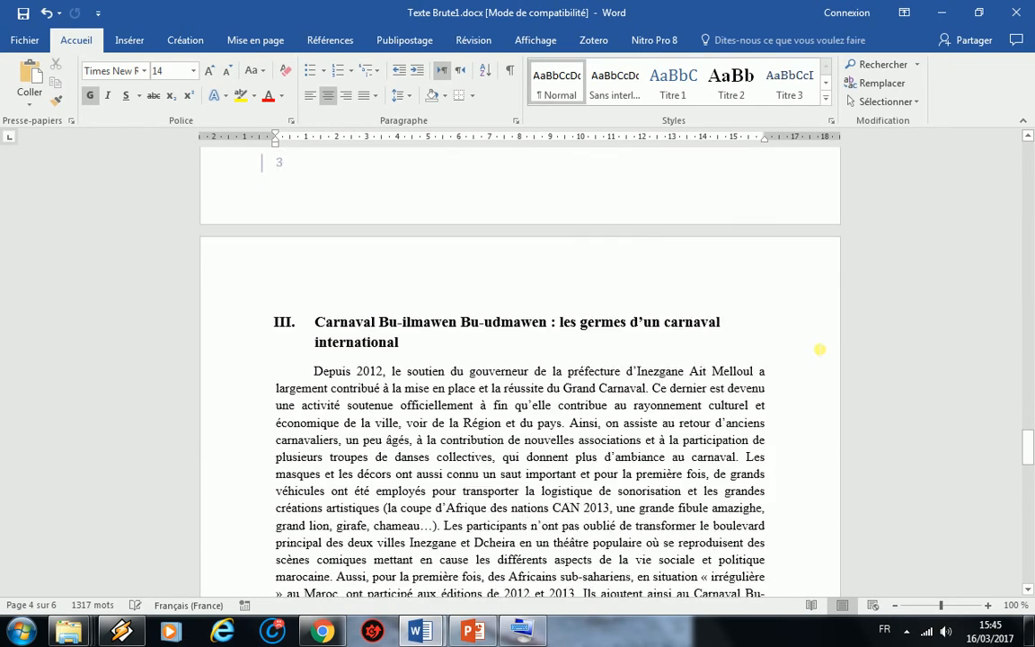
{"action": "scroll", "coordinate": [819, 352], "scroll_direction": "down", "scroll_amount": 5}
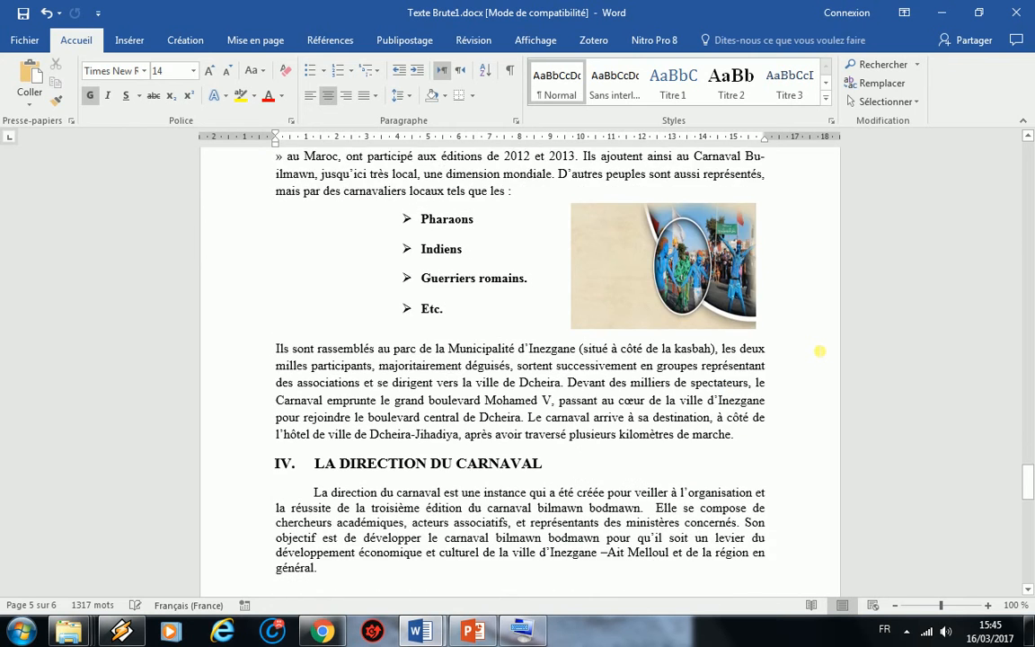
{"action": "scroll", "coordinate": [820, 351], "scroll_direction": "down", "scroll_amount": 3}
{"action": "scroll", "coordinate": [816, 351], "scroll_direction": "down", "scroll_amount": 3}
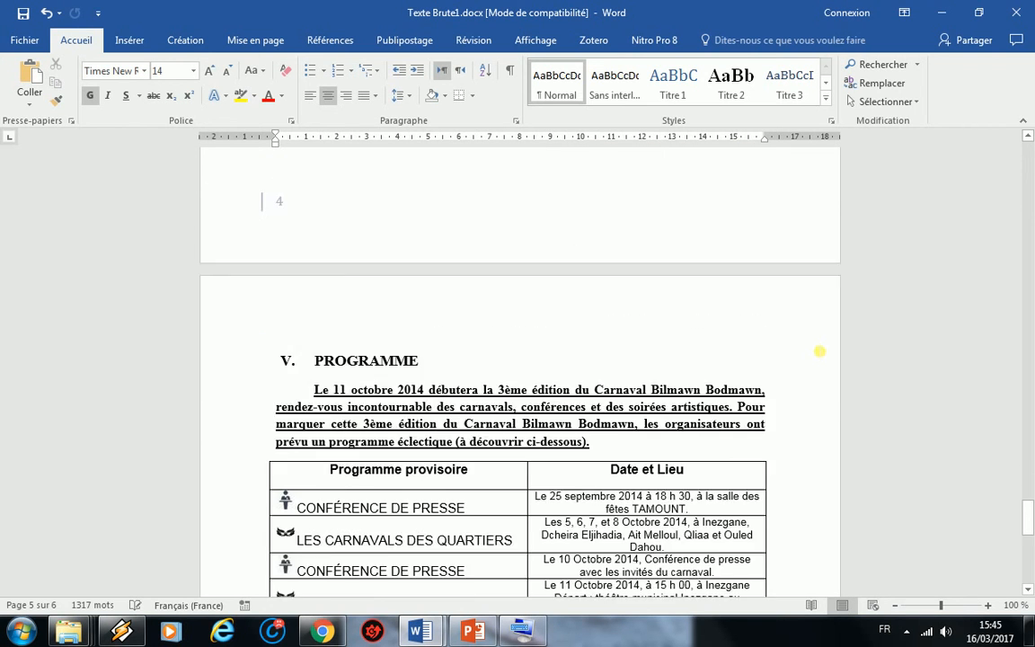
{"action": "scroll", "coordinate": [820, 352], "scroll_direction": "down", "scroll_amount": 3}
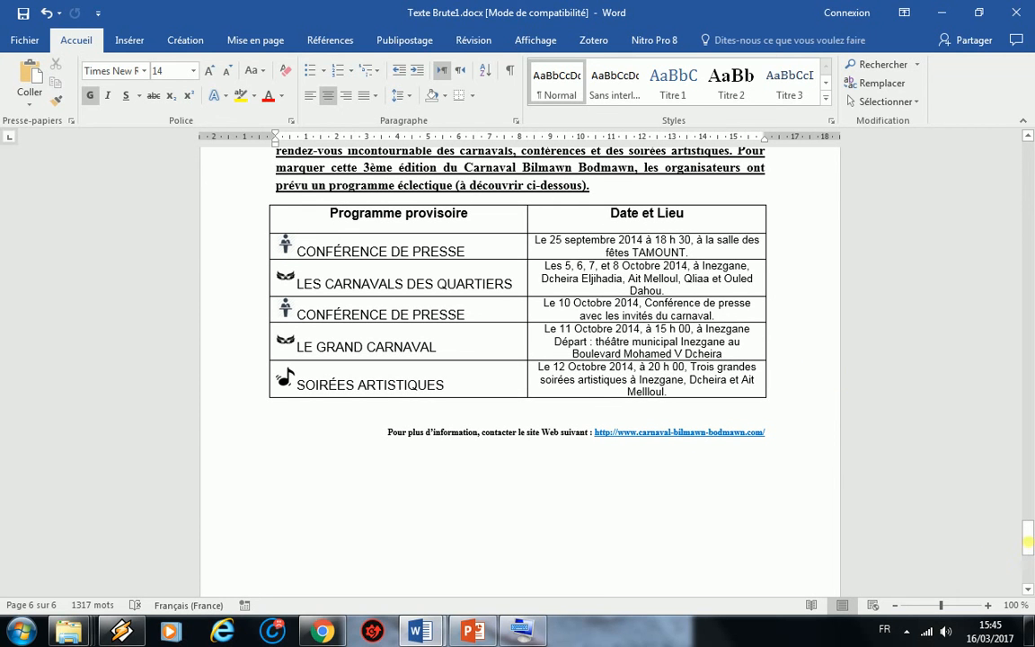
{"action": "left_click_drag", "start_coordinate": [1030, 541], "coordinate": [1031, 409]}
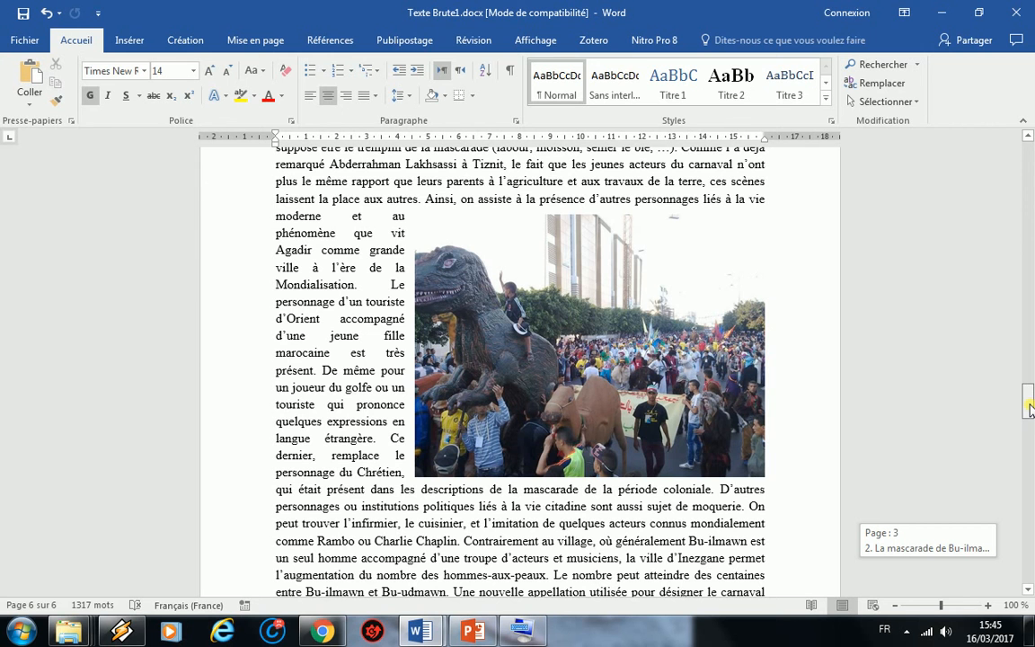
{"action": "left_click_drag", "start_coordinate": [1031, 408], "coordinate": [1031, 158]}
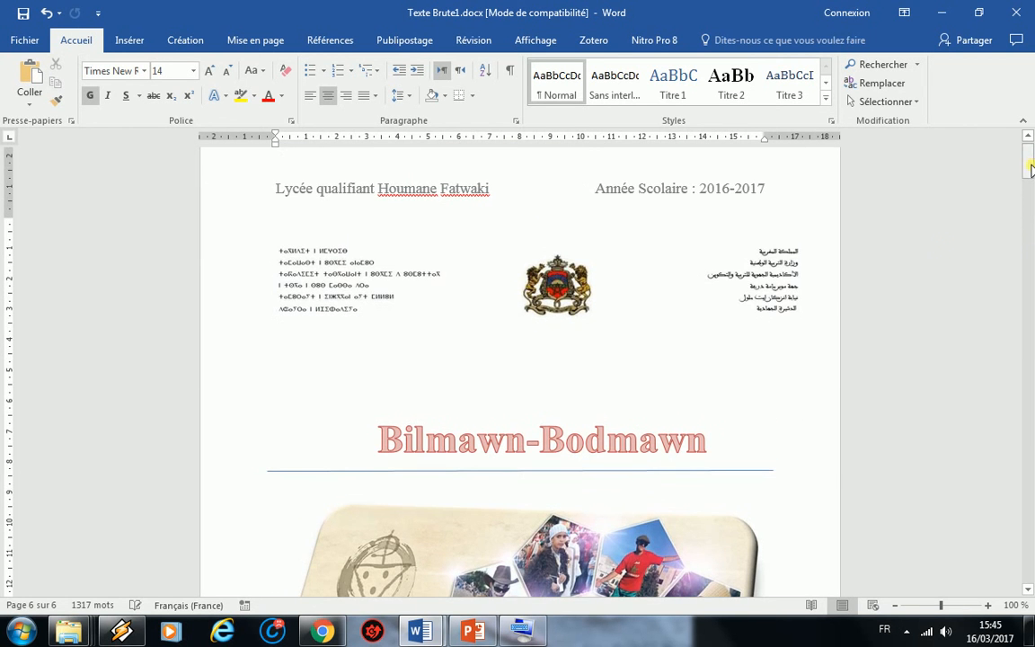
{"action": "scroll", "coordinate": [758, 334], "scroll_direction": "down", "scroll_amount": 15}
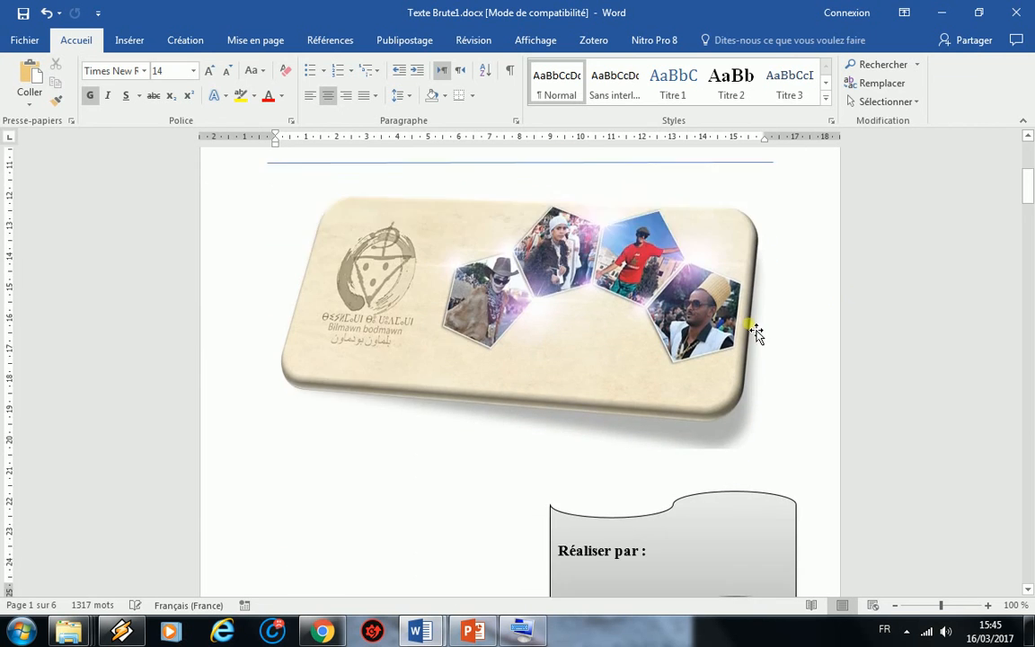
{"action": "scroll", "coordinate": [748, 323], "scroll_direction": "down", "scroll_amount": 5}
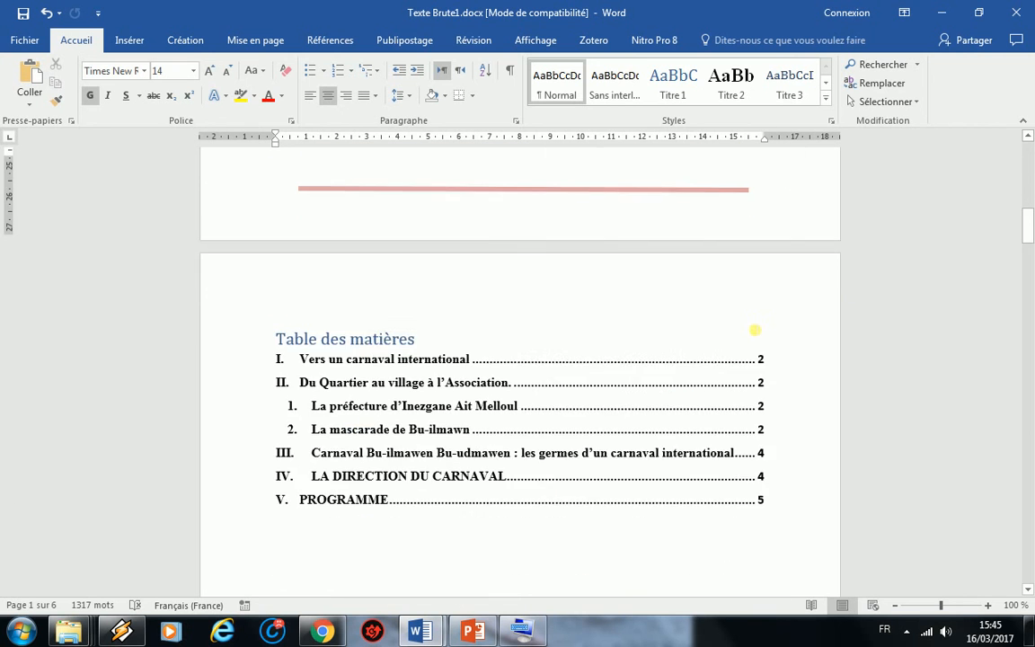
{"action": "left_click", "coordinate": [908, 629]}
{"action": "right_click", "coordinate": [931, 554]}
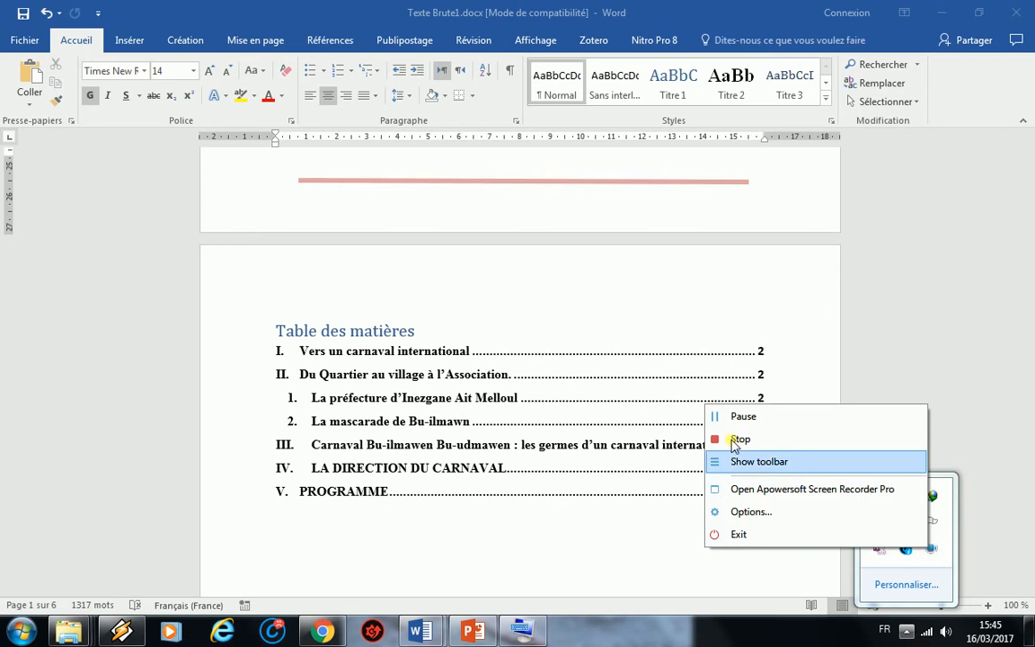